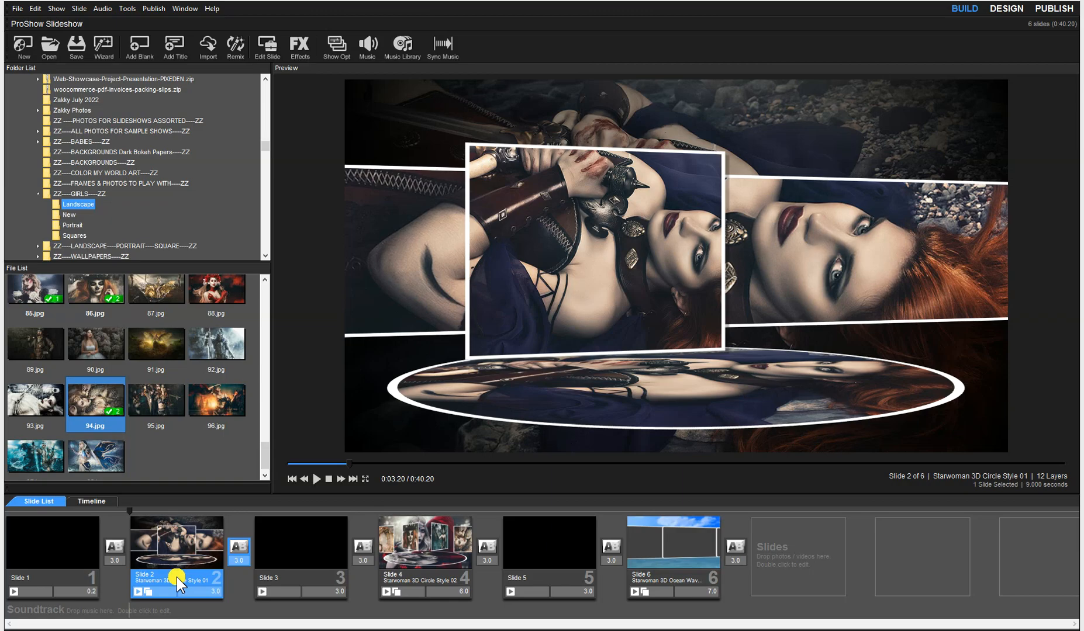
Step: Open slide 2's options and examine the layer settings of its photo, border, path and circle layers
double_click(177, 577)
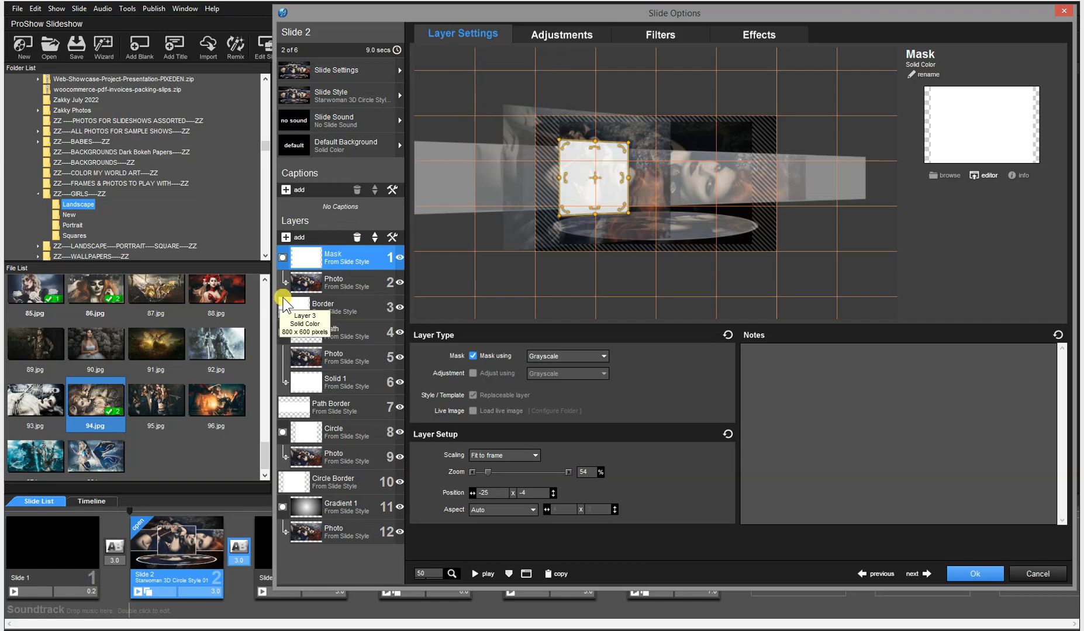
left_click(339, 281)
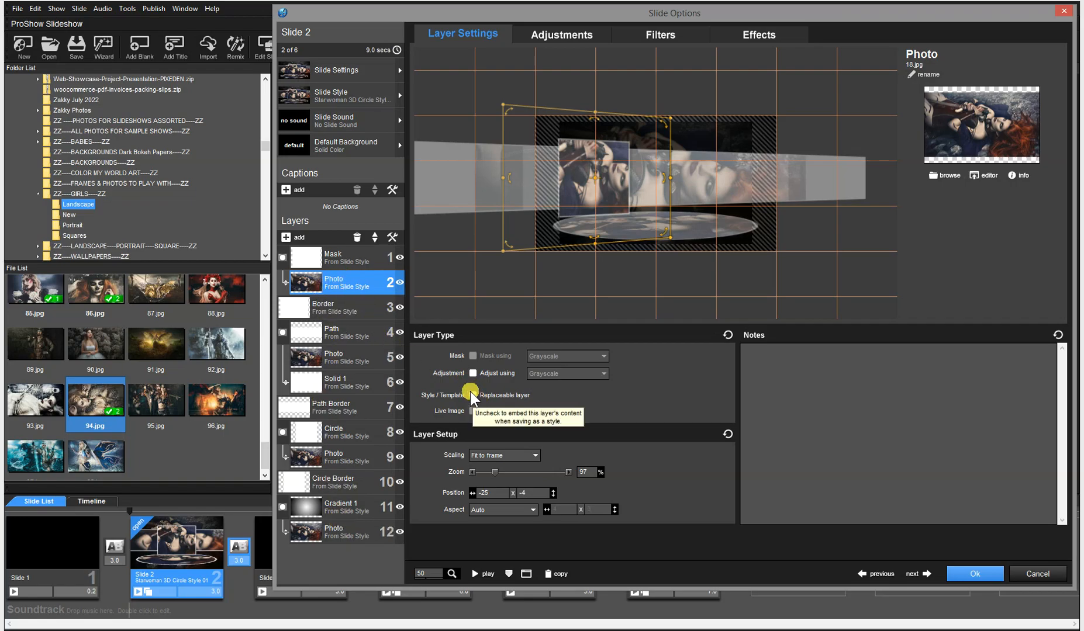
left_click(339, 315)
left_click(346, 335)
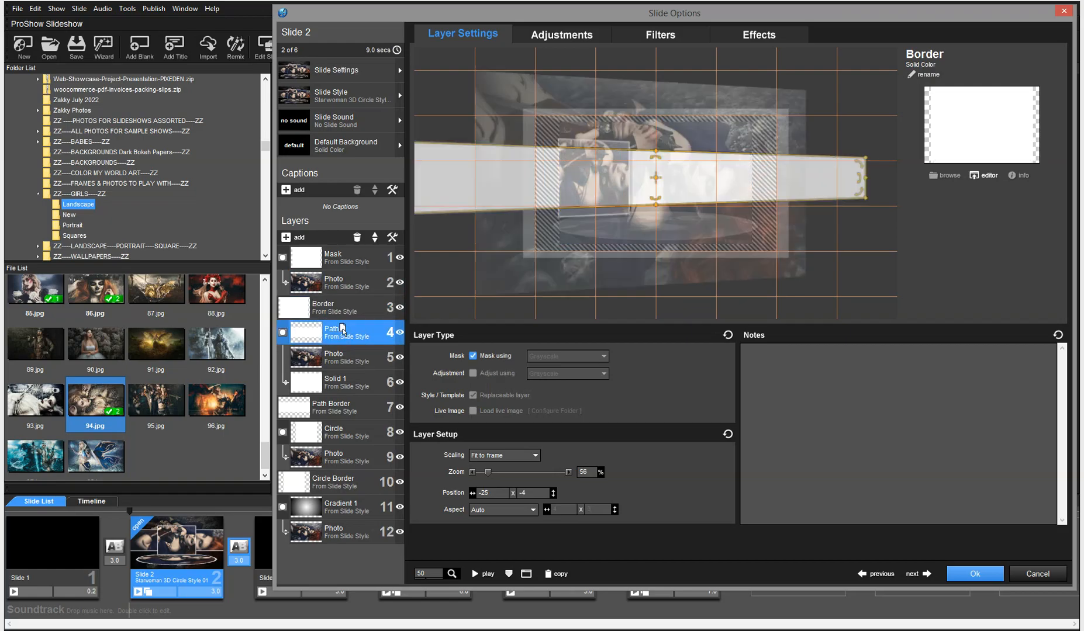
left_click(349, 357)
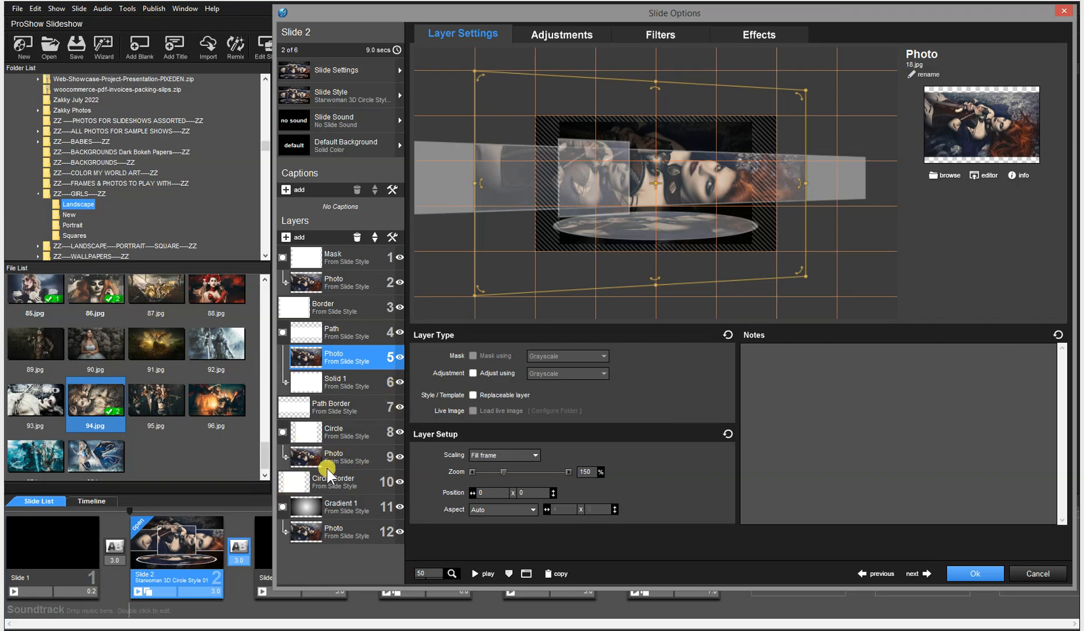
left_click(331, 401)
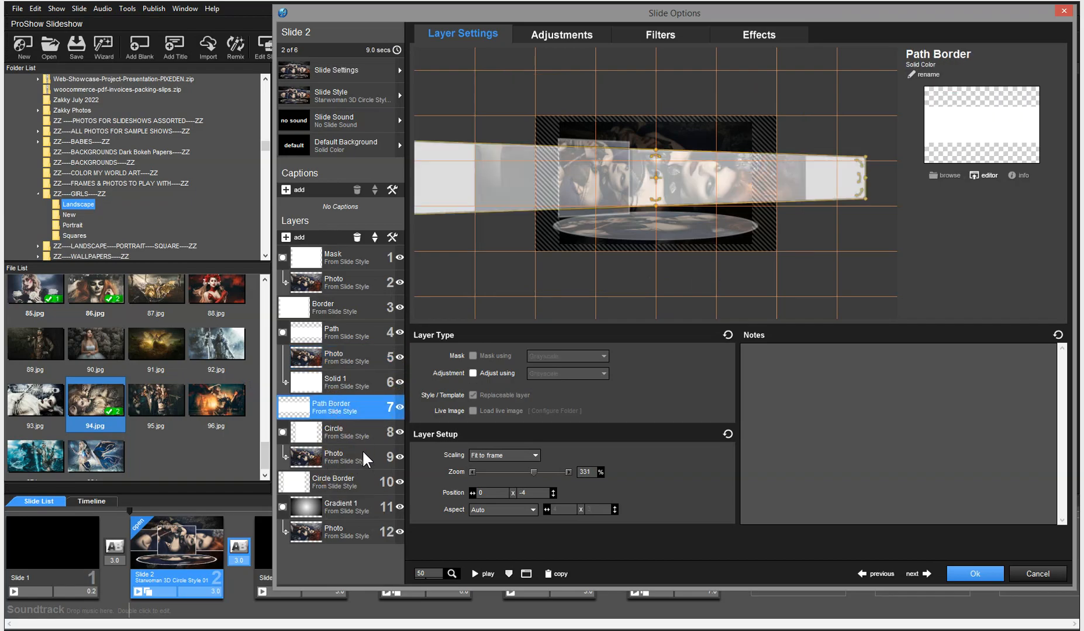
left_click(343, 456)
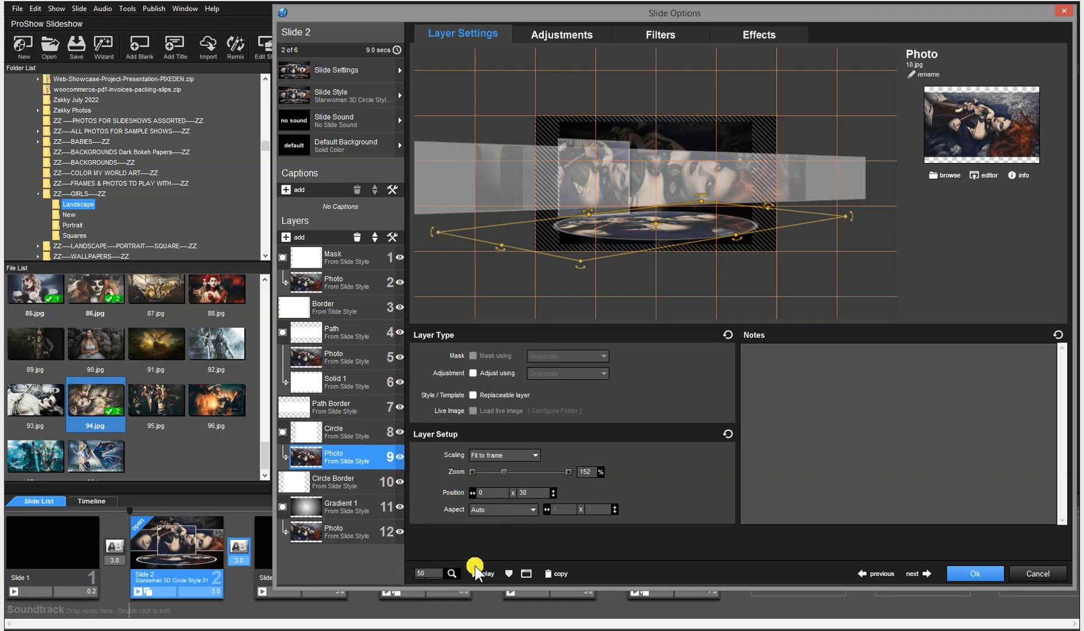
Step: Preview slide 2 and review the adjustments, filters and effects of its photo layer 9, closing the slide options when done
left_click(489, 574)
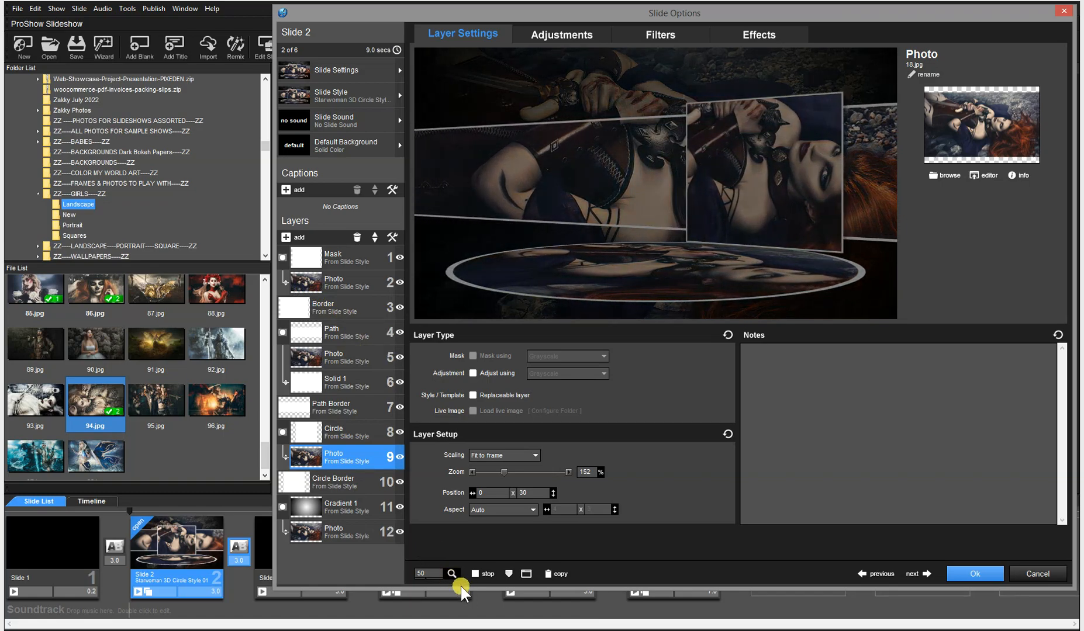
left_click(574, 38)
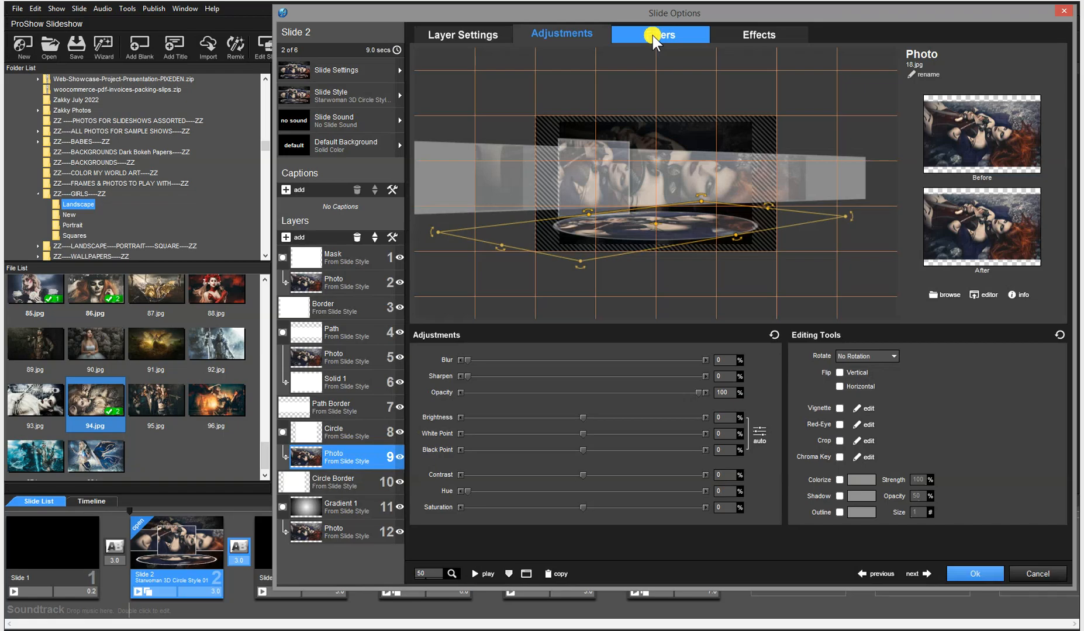
left_click(651, 32)
left_click(759, 42)
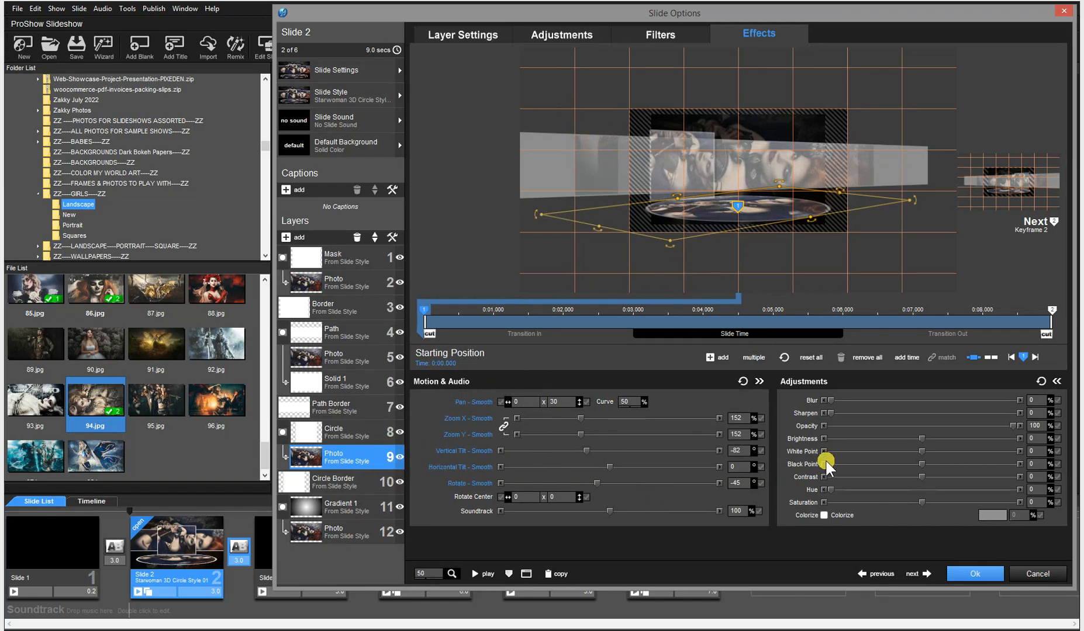
left_click(449, 34)
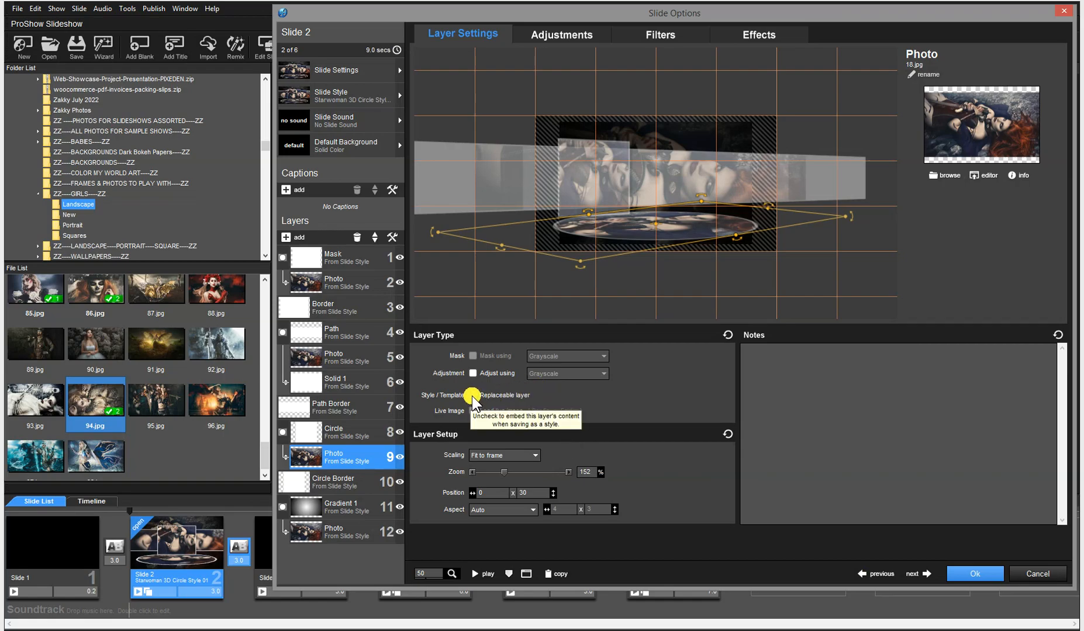
left_click(975, 573)
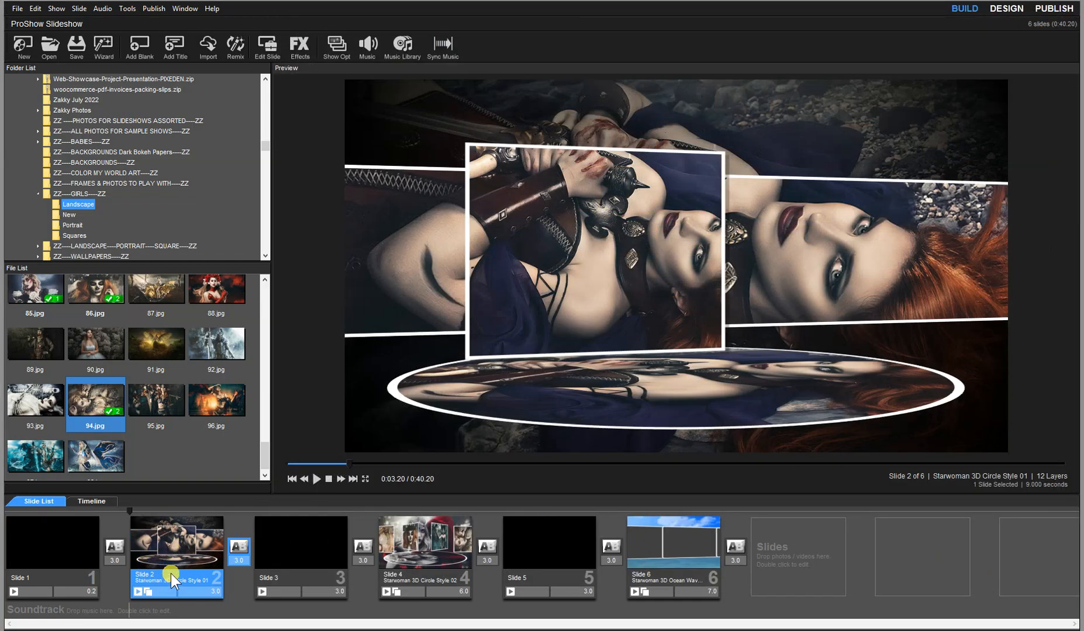
Step: Play the preview of slide 4, Starwoman 3D Circle Style 02, and stop it after the slide finishes
mouse_move(171, 575)
left_click(417, 577)
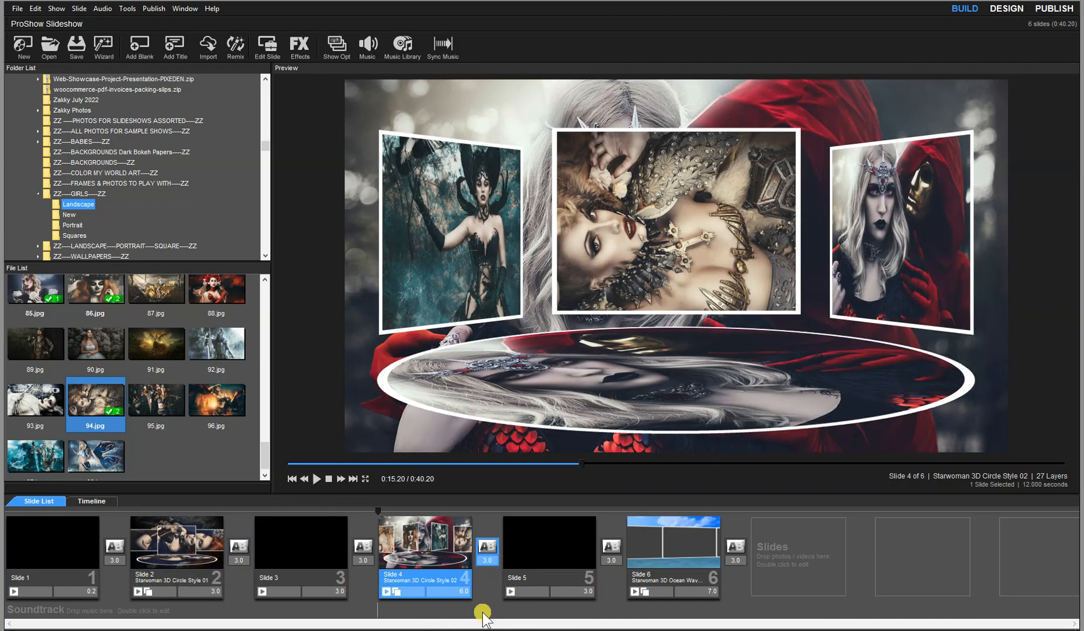
left_click(315, 481)
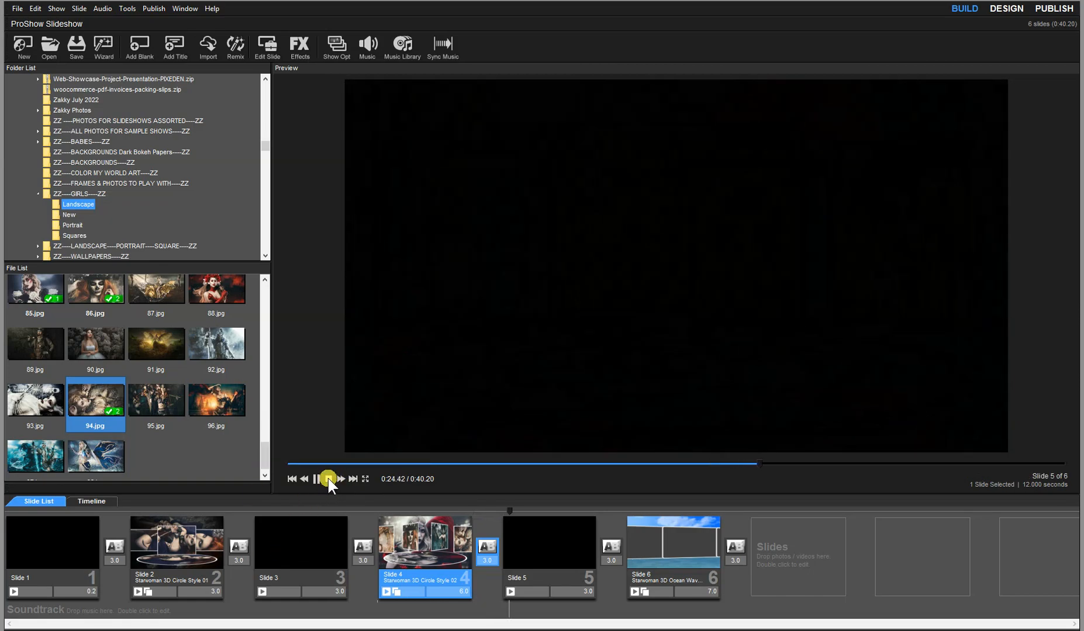
left_click(328, 479)
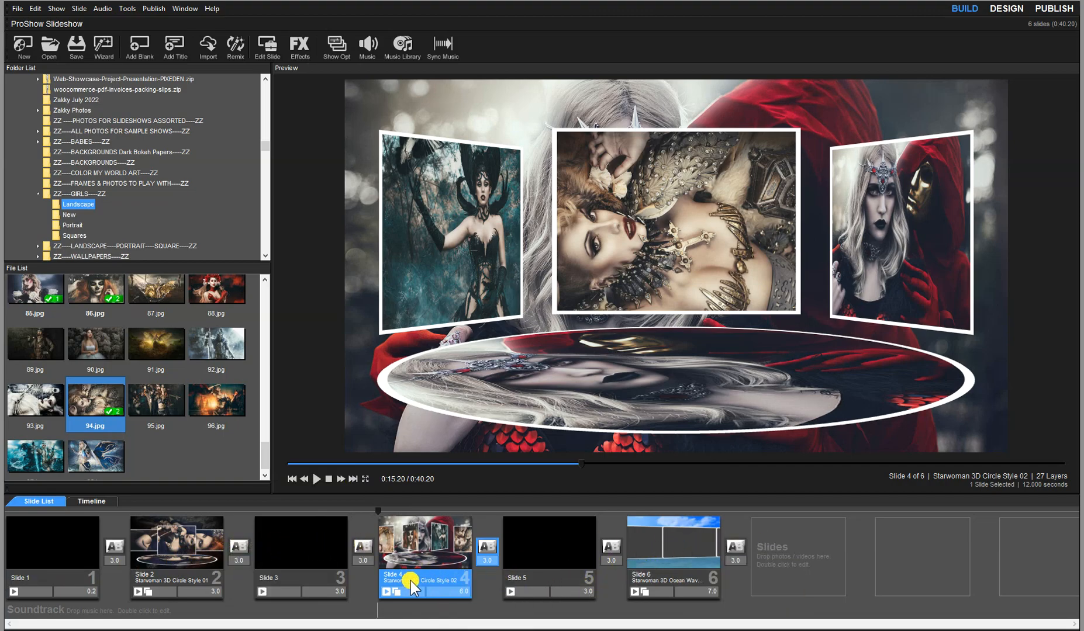
Step: Play the preview of slide 6, Starwoman 3D Ocean Waves Left To Right
mouse_move(417, 578)
left_click(675, 576)
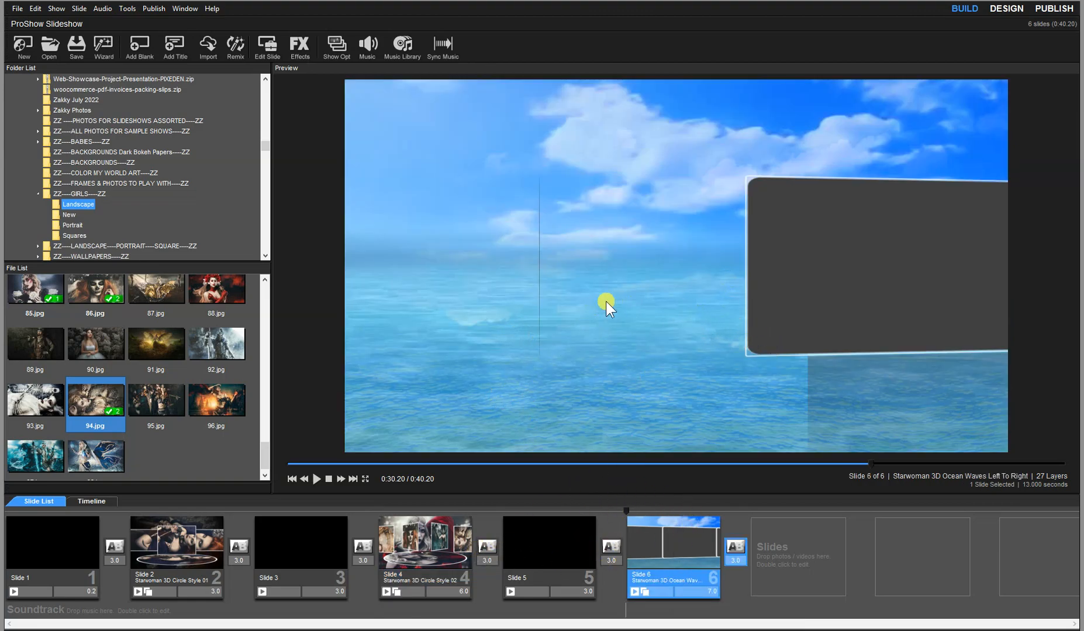
left_click(315, 479)
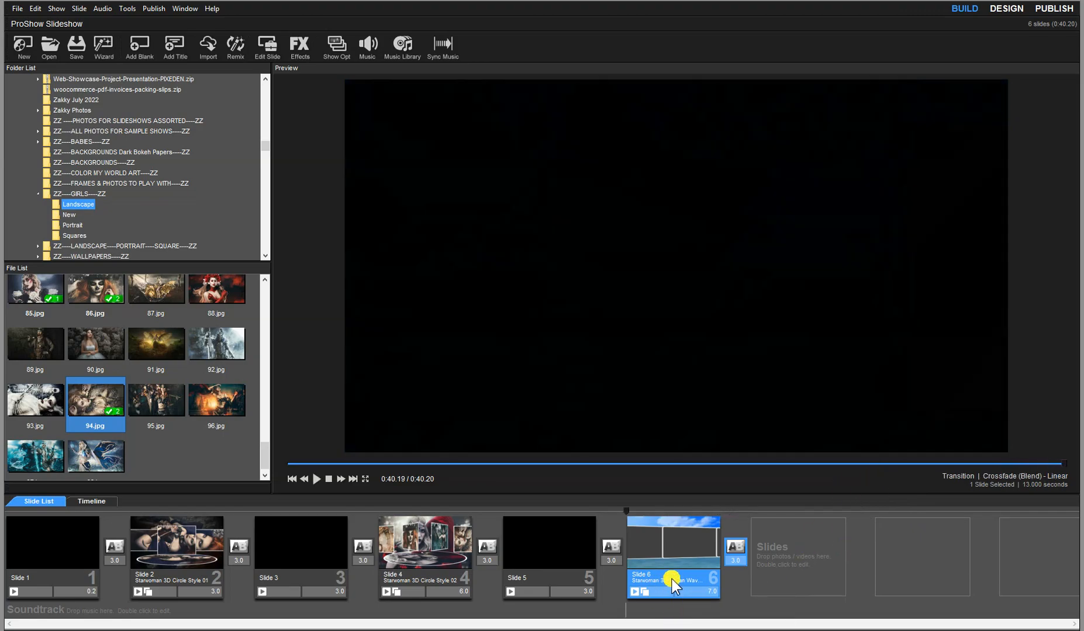
Step: In slide 6's options, fill the Photo 1 Landscape layer with 88.jpg and the Photo 2 Landscape layer with 94.jpg
left_click(671, 578)
double_click(671, 579)
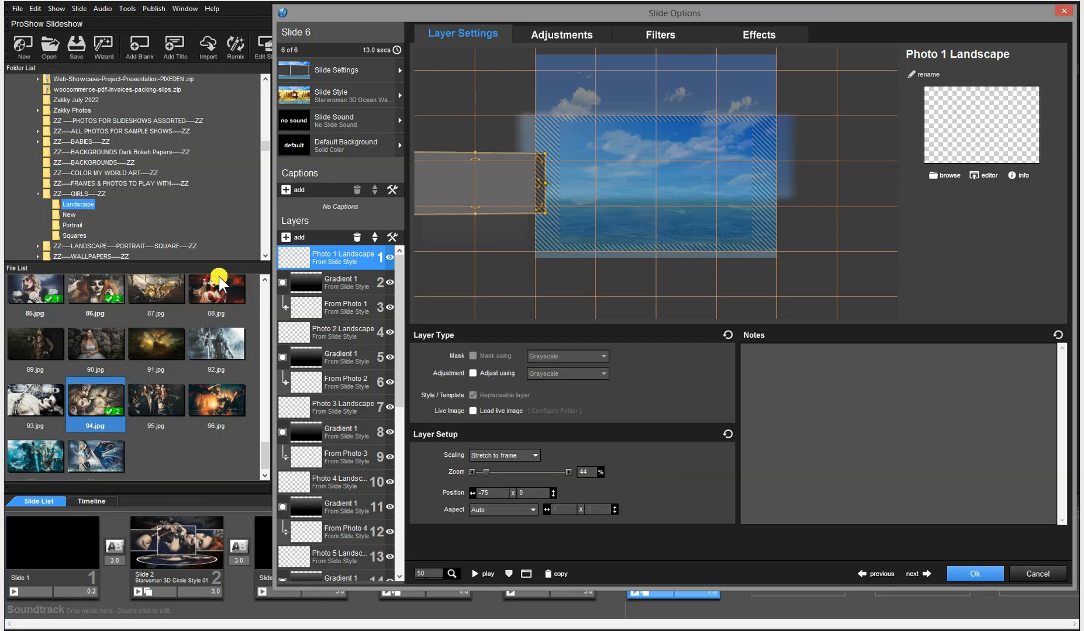
left_click_drag(216, 290, 297, 264)
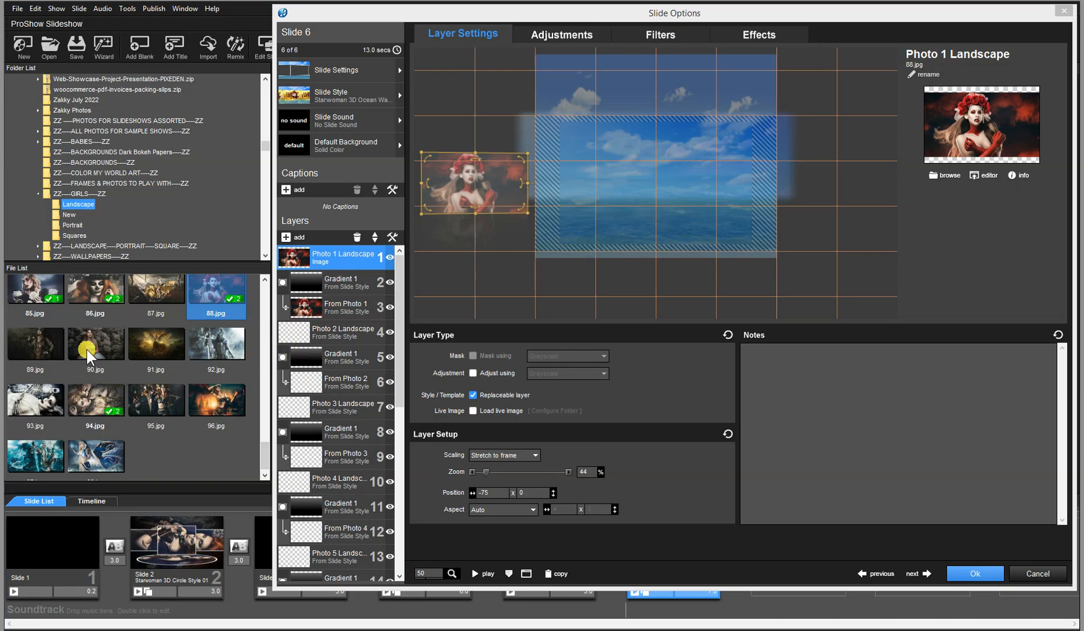
left_click(94, 404)
left_click_drag(93, 405, 280, 342)
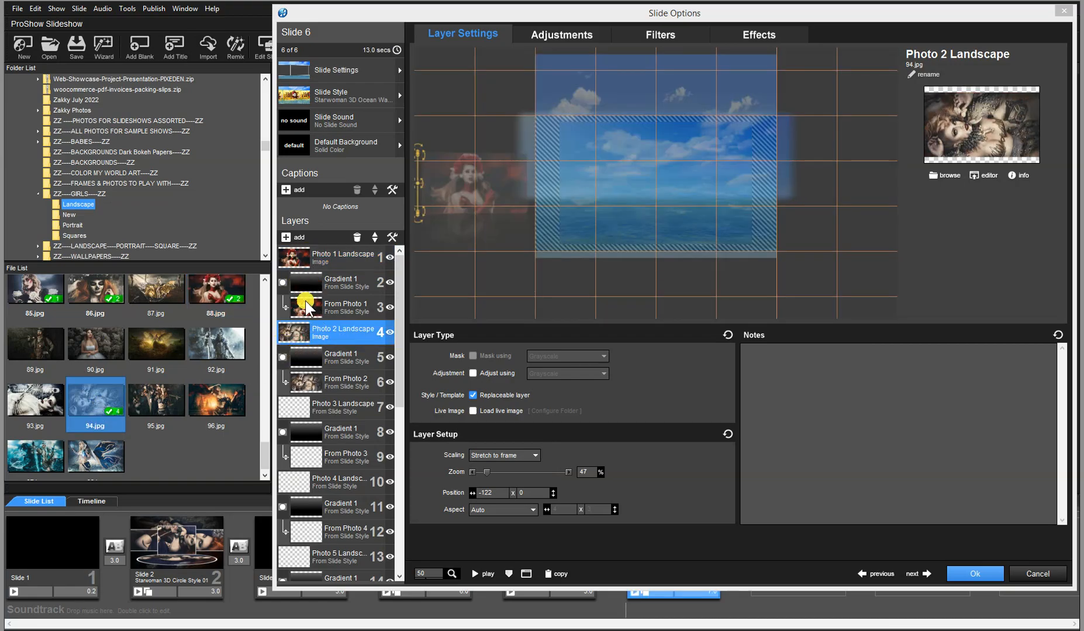
Step: Turn off the Replaceable layer option for Photo 2 Landscape and apply the change to all its occurrences
left_click(474, 396)
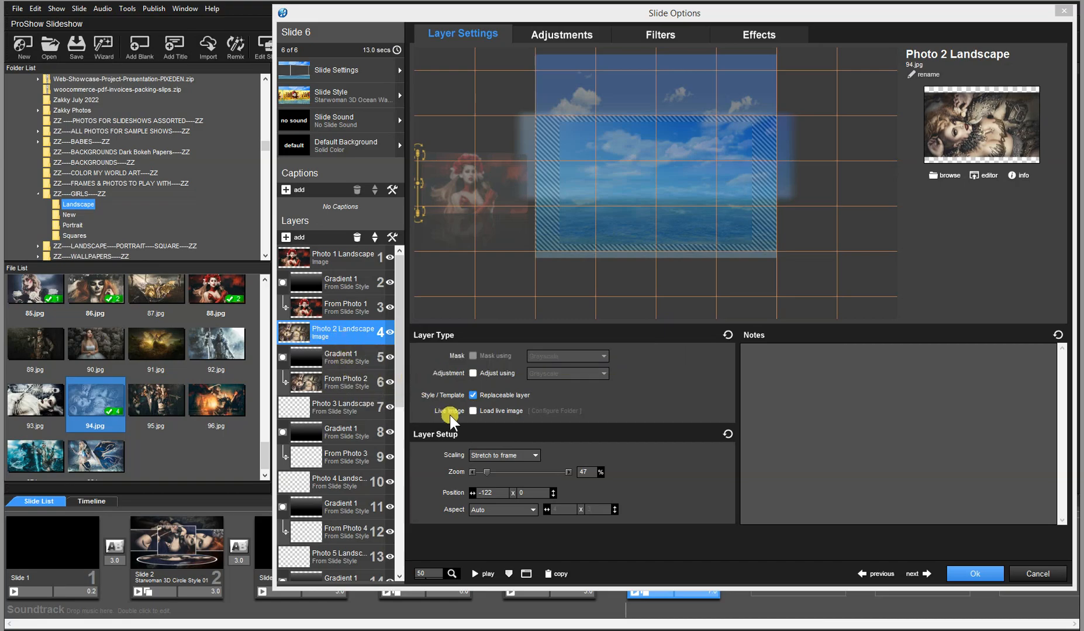
left_click(473, 396)
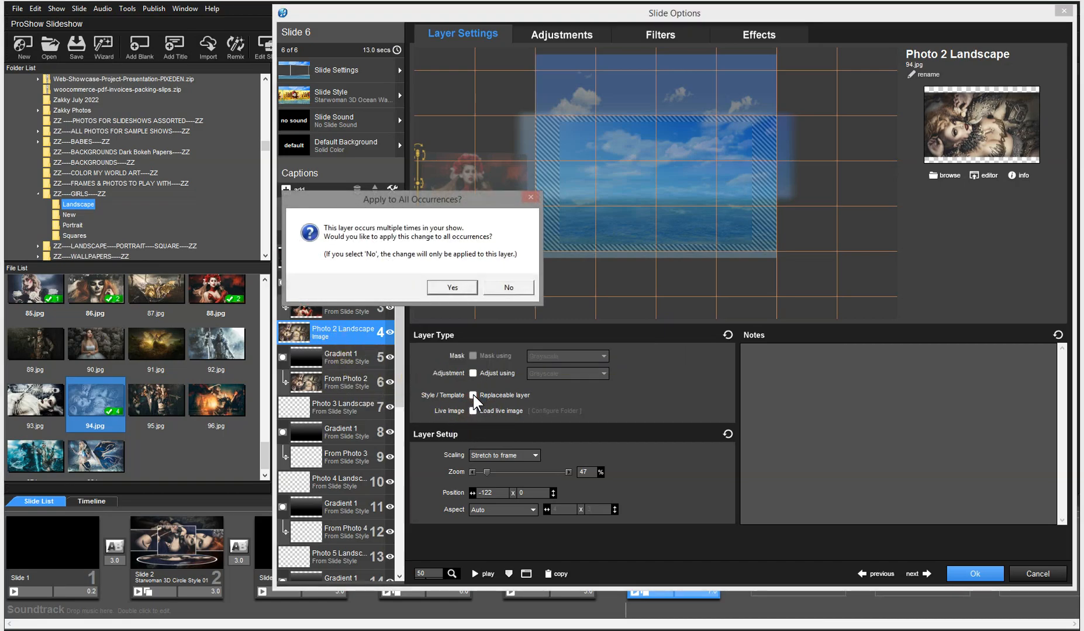
left_click(452, 286)
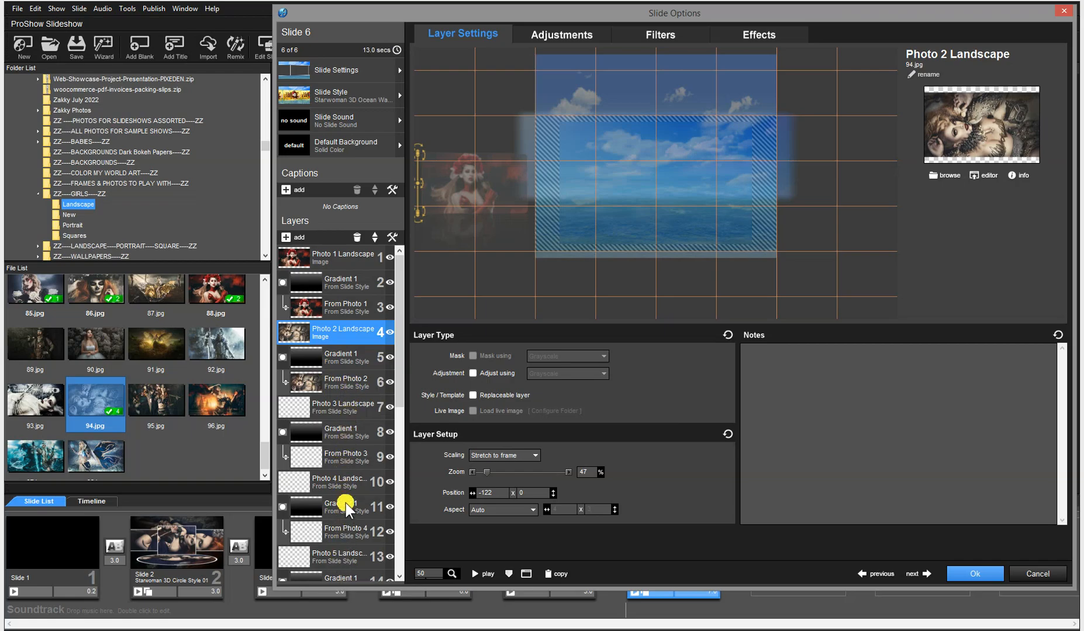
Step: Turn off Replaceable layer for all occurrences of Photo 1 Landscape, and preview slide 6 with its options accepted
left_click(351, 262)
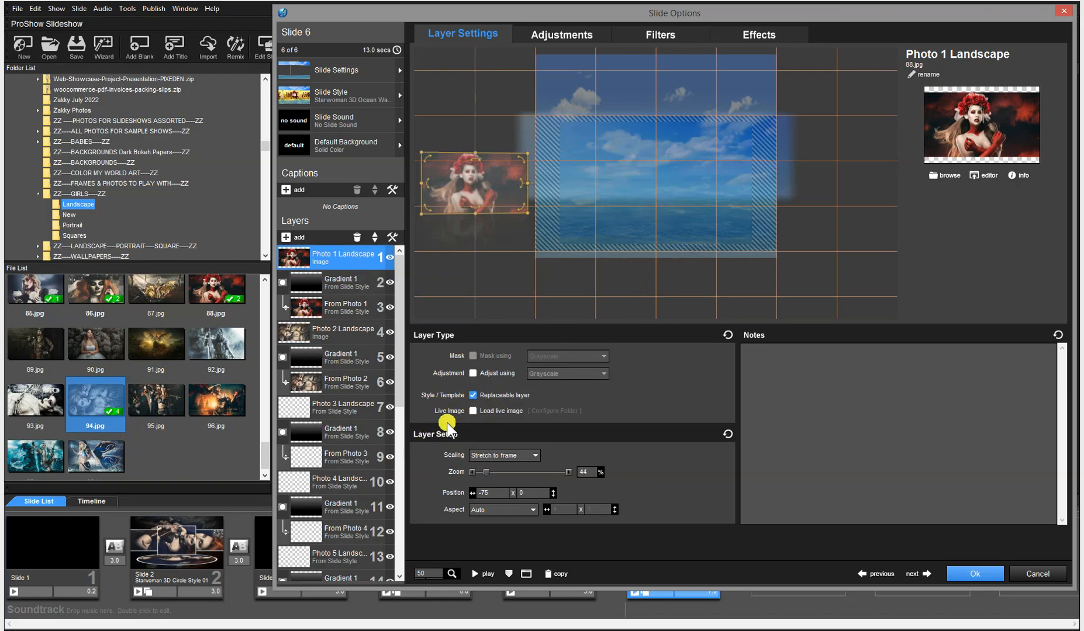
left_click(472, 396)
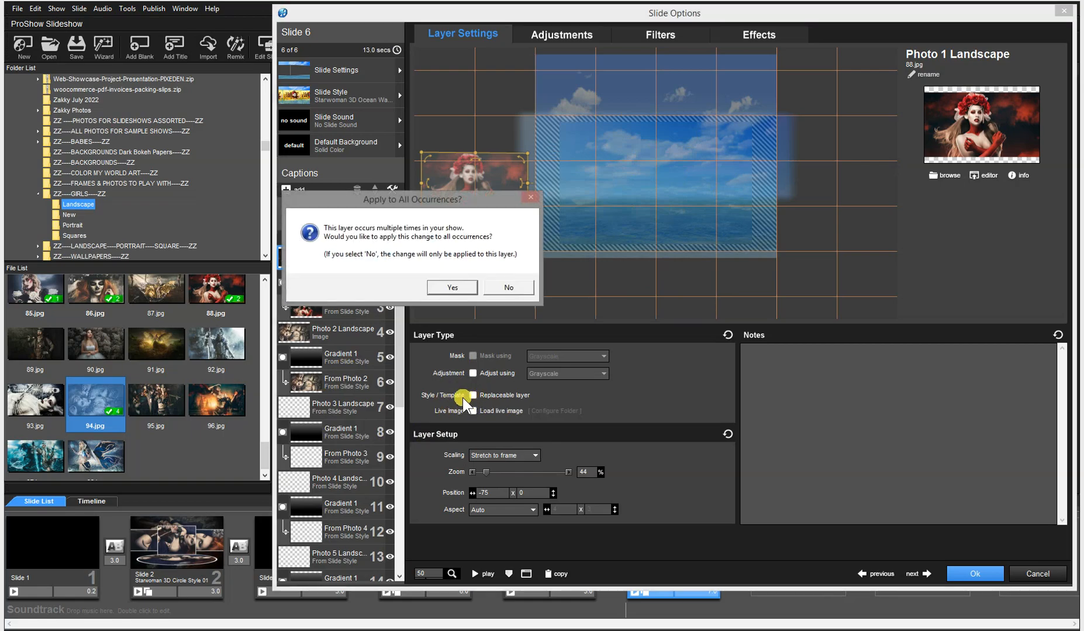
left_click(454, 286)
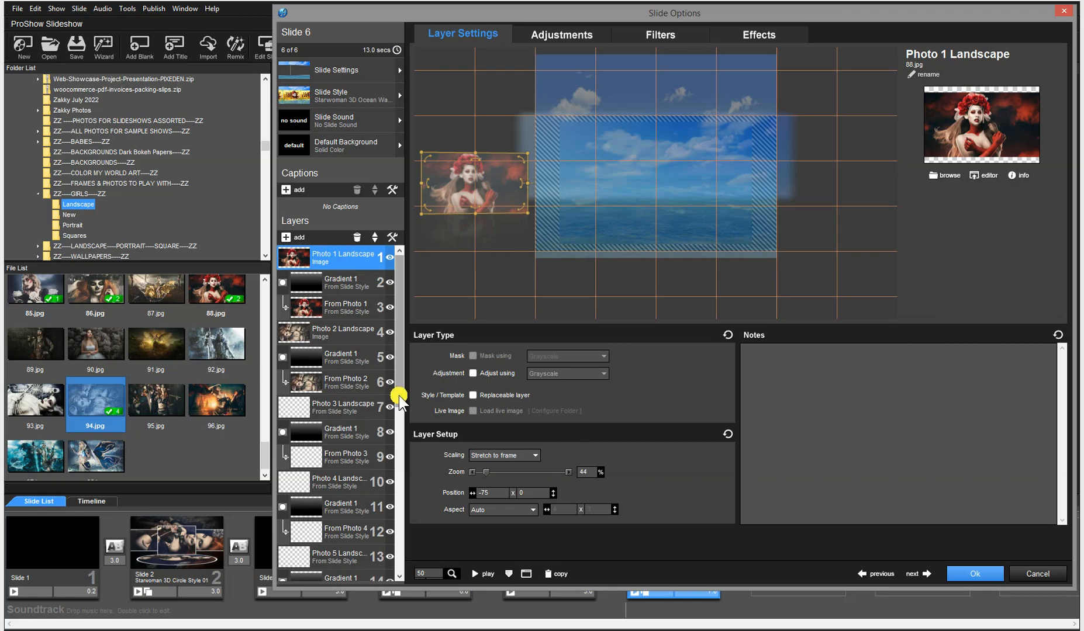
left_click(967, 574)
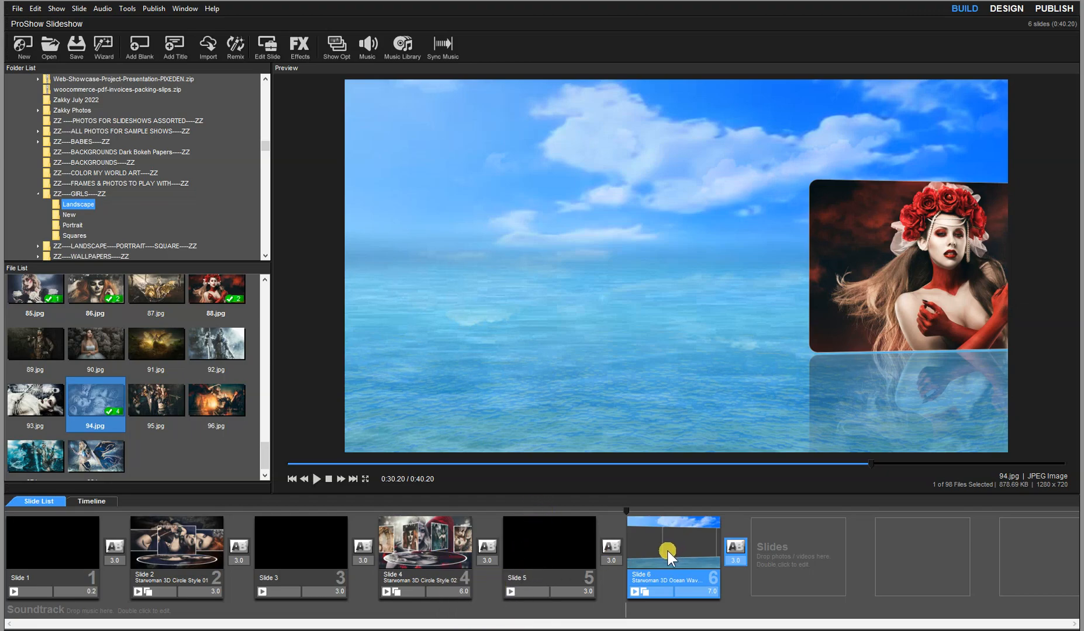
left_click(312, 478)
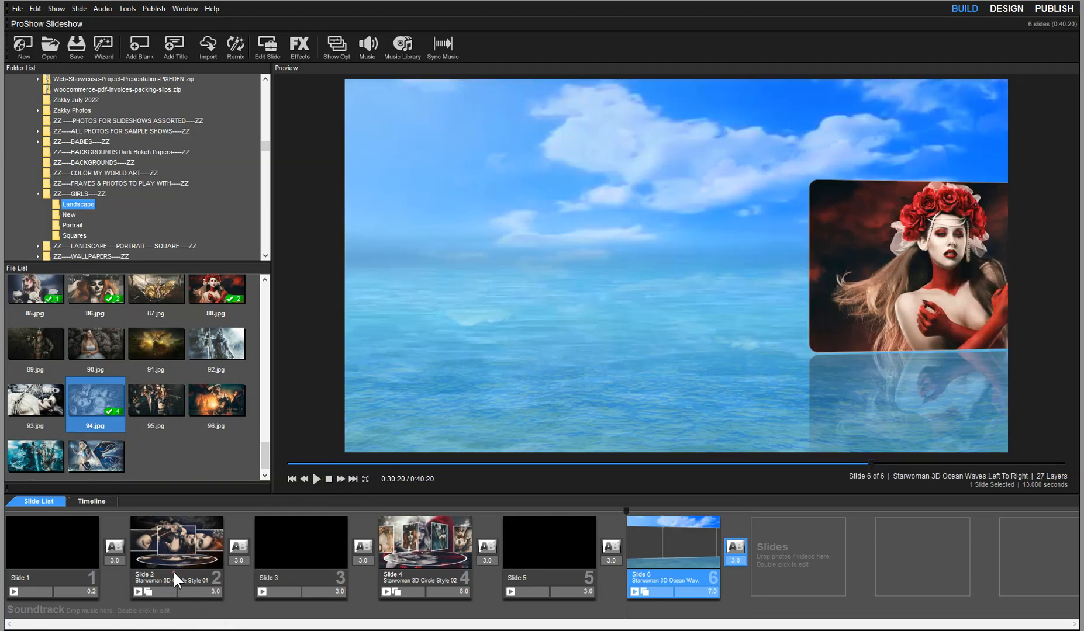
Step: Start creating a slide style from slide 2 and name it "Dixie 1"
left_click(174, 580)
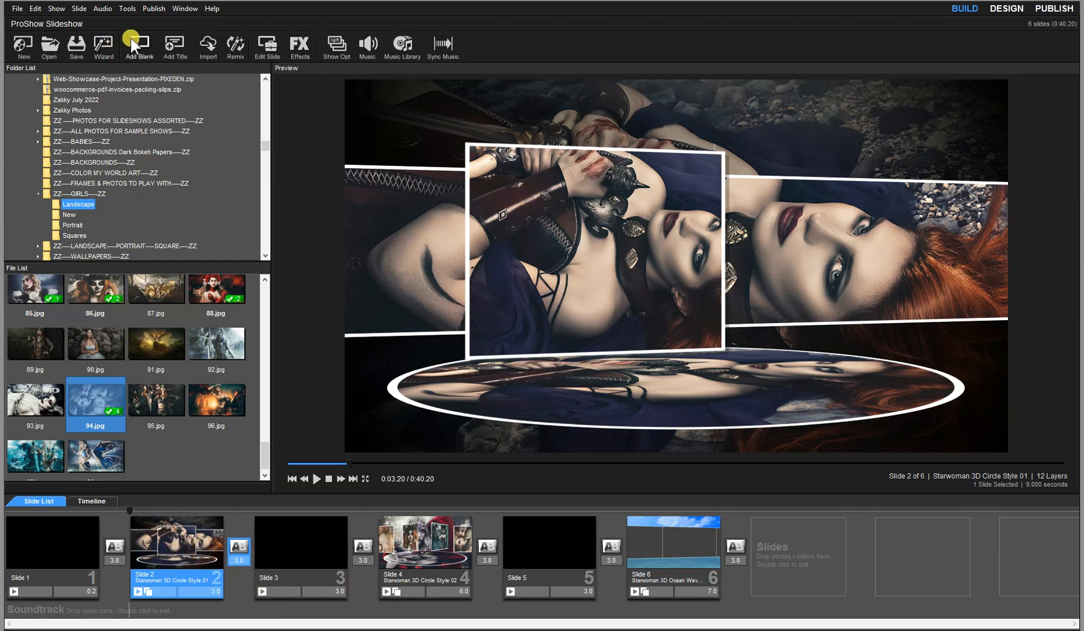
left_click(128, 9)
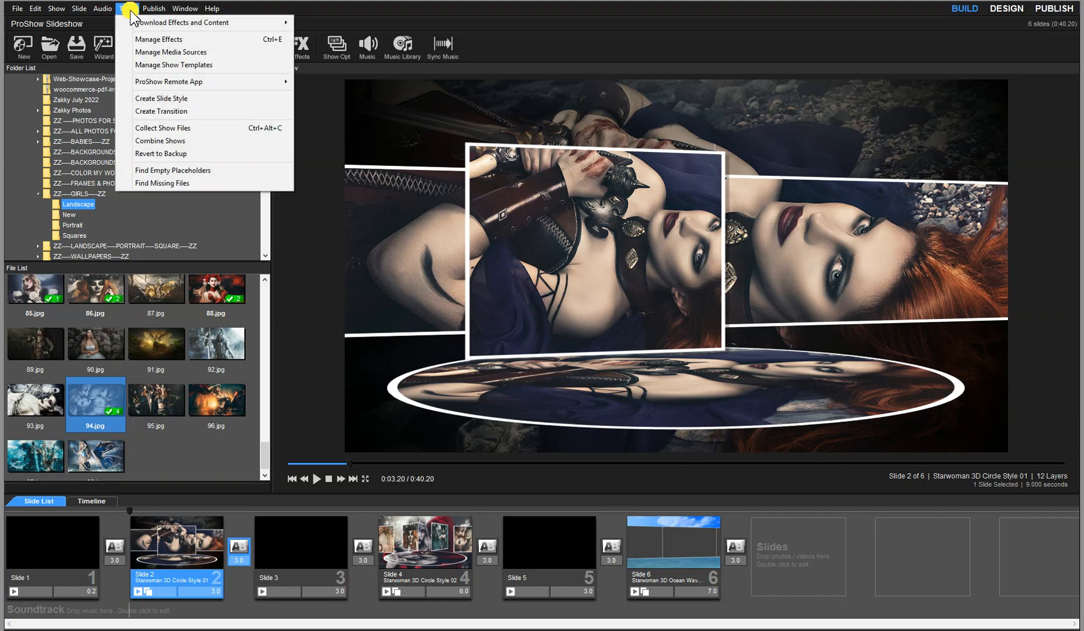
left_click(177, 98)
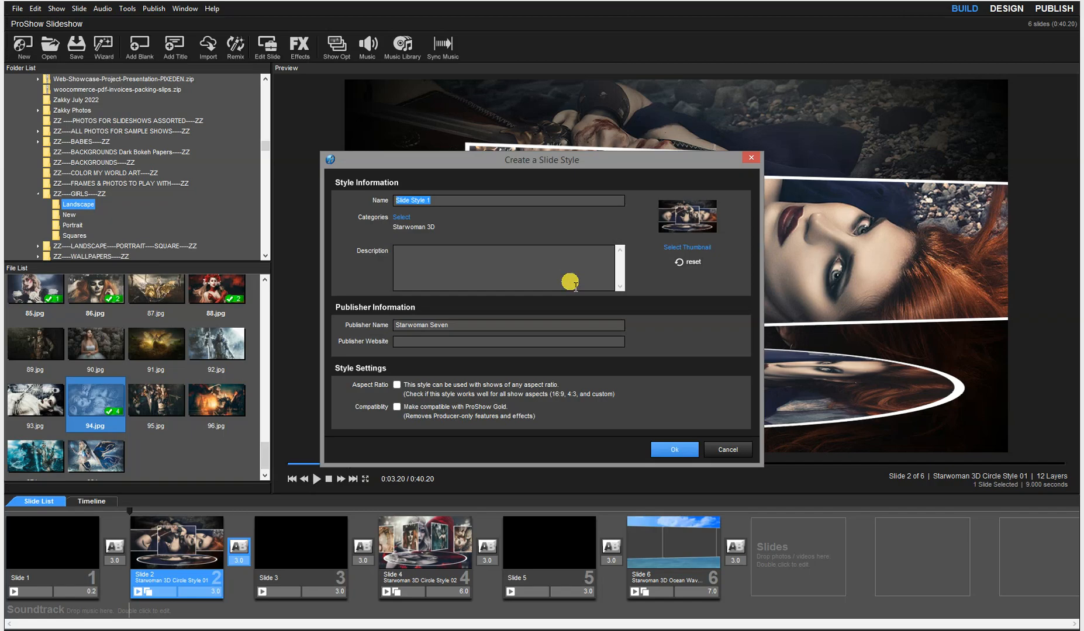
type("Dixie")
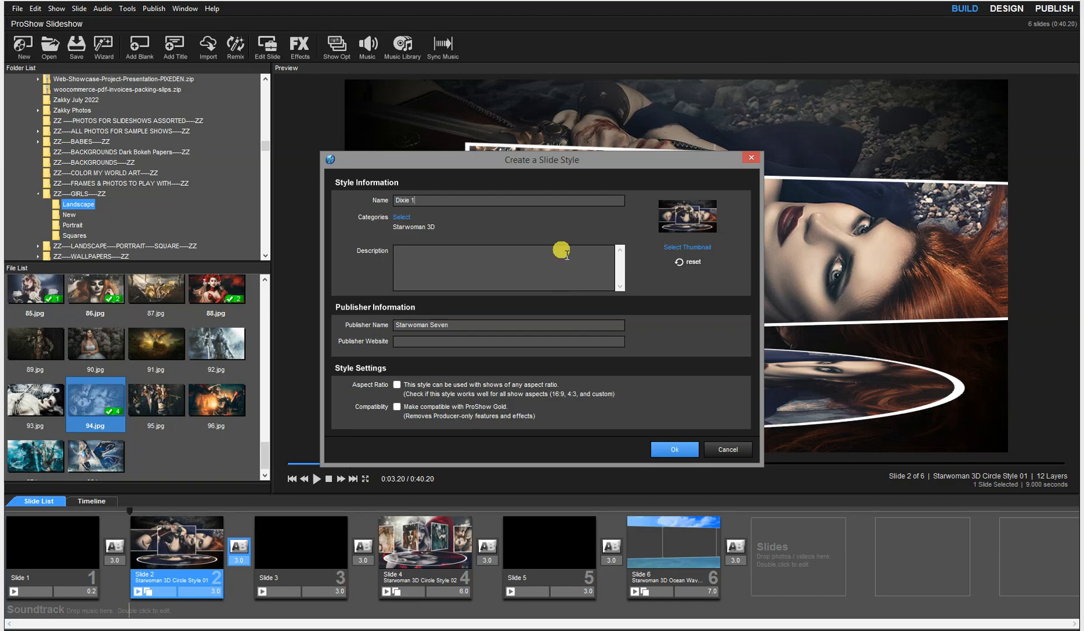
Step: Add a new slide style category named "Dixie" while choosing categories for the Dixie 1 style
left_click(403, 219)
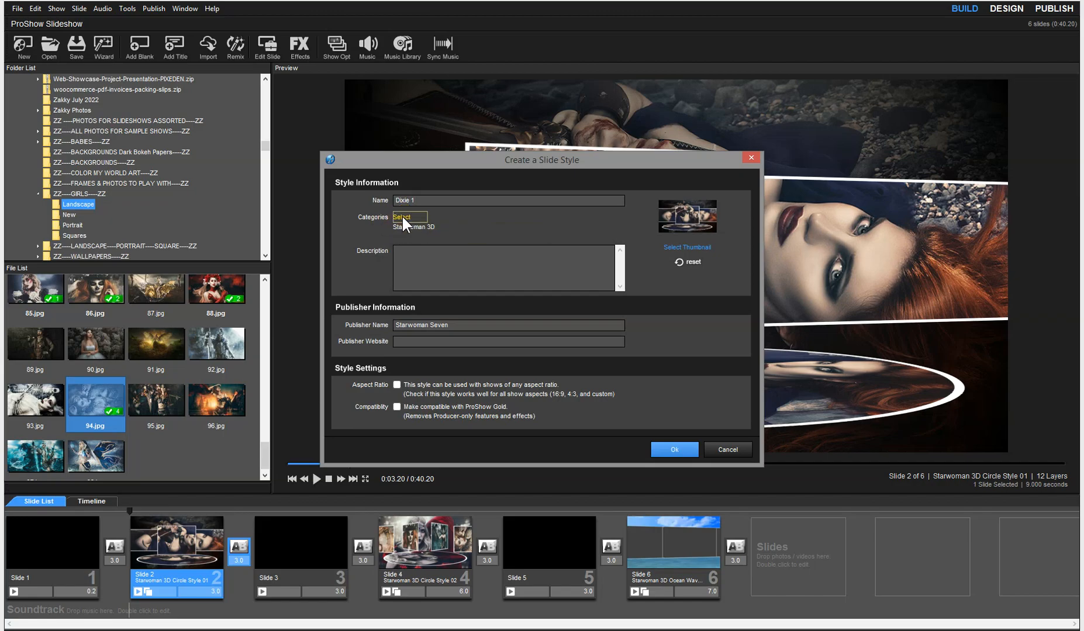
left_click(402, 219)
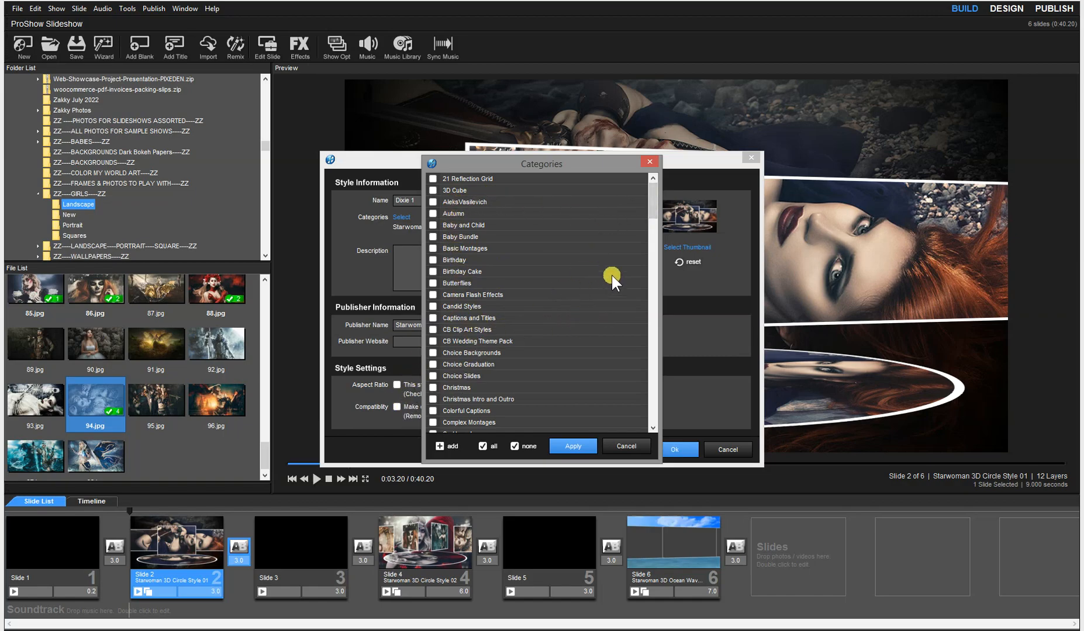
left_click_drag(654, 212, 654, 361)
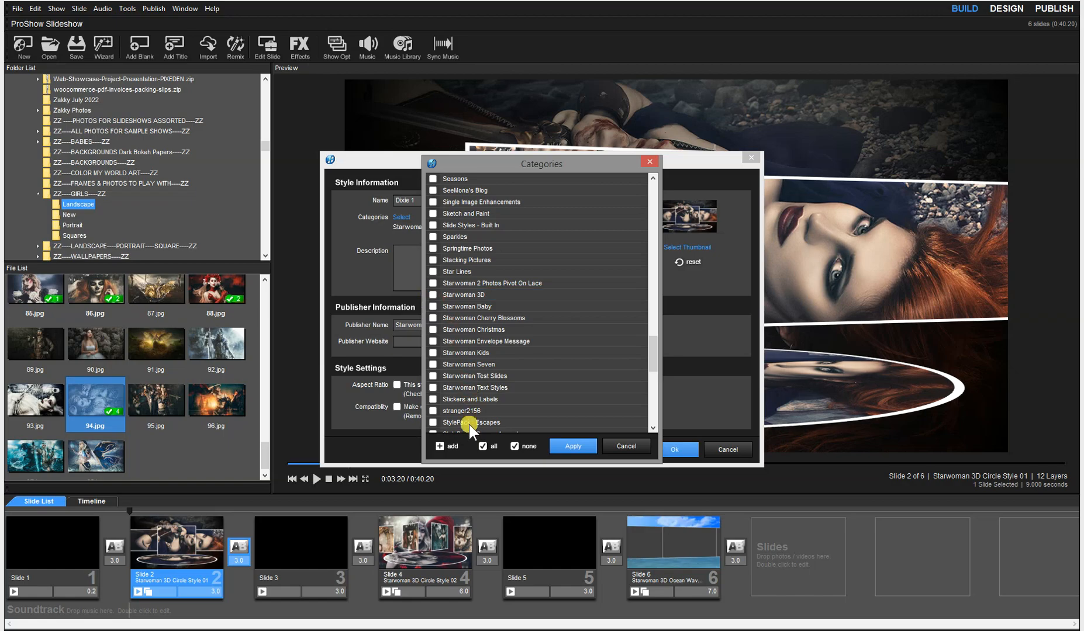
left_click(443, 445)
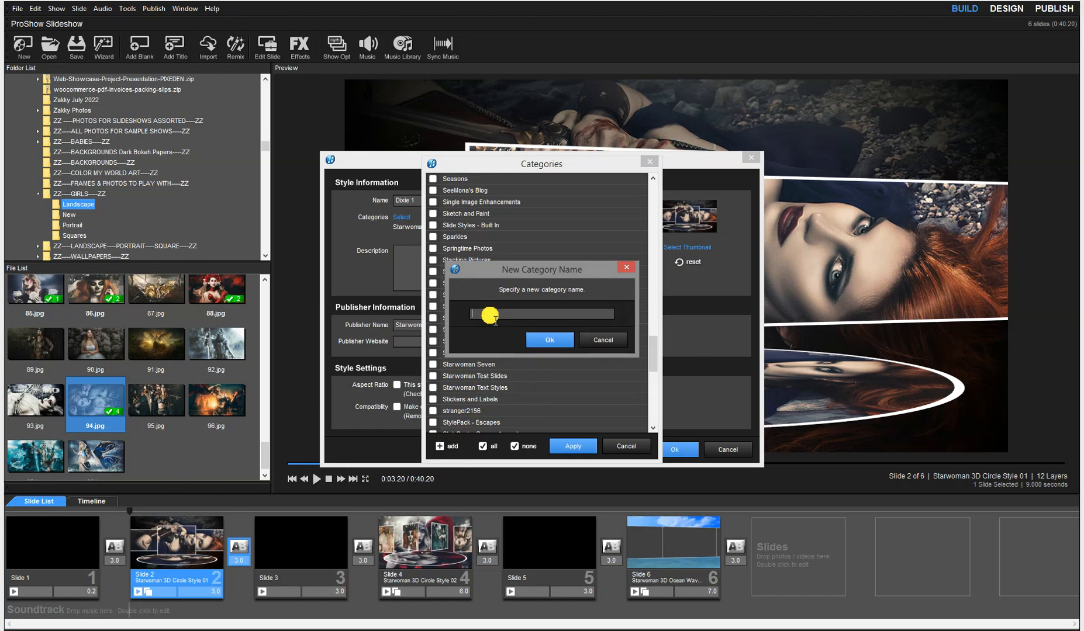
type("Dixie")
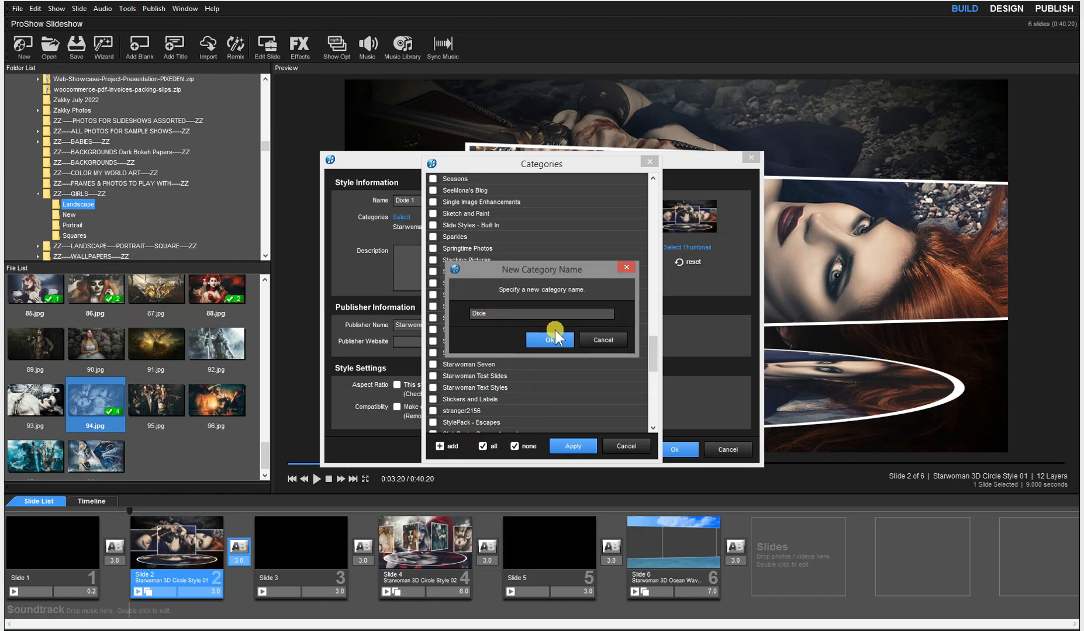
left_click(551, 341)
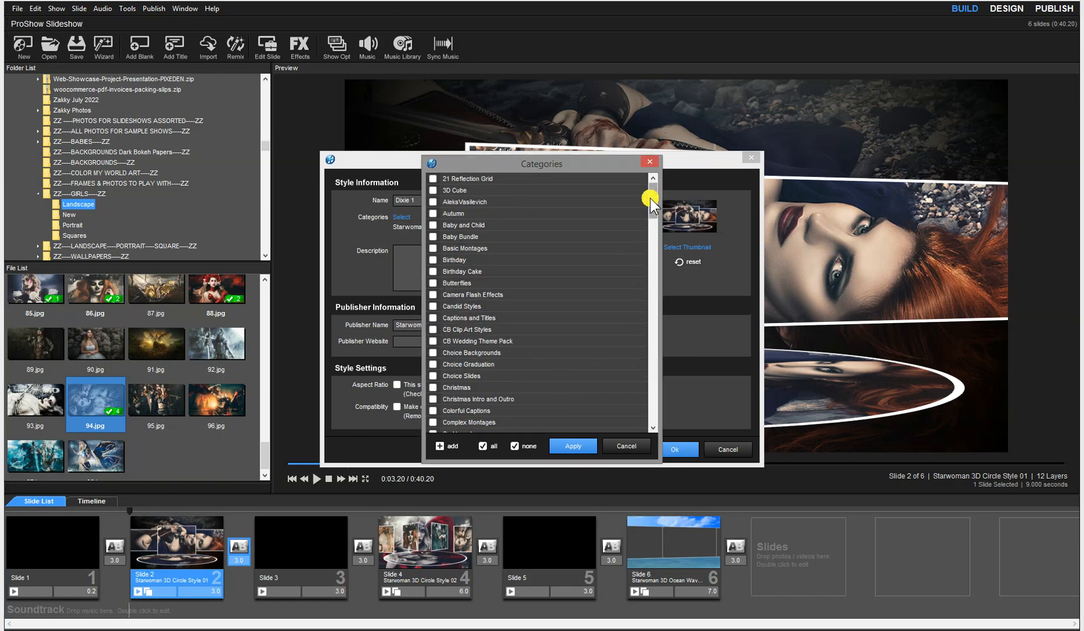
Step: Assign the style being created to the Dixie category and apply the category choice
left_click_drag(653, 202, 653, 225)
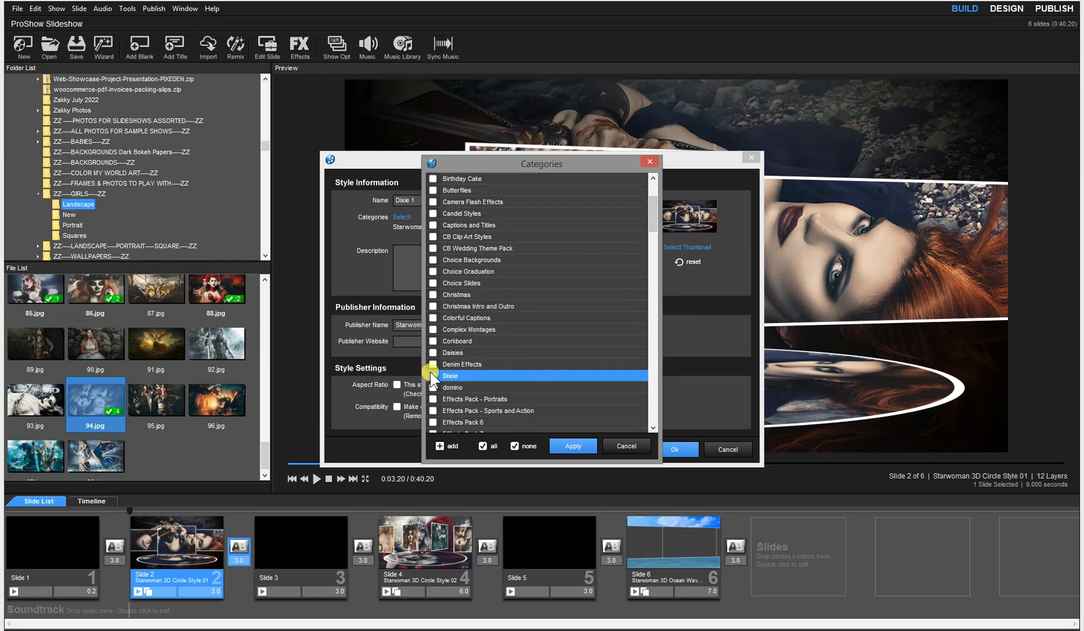
left_click(479, 376)
left_click(573, 446)
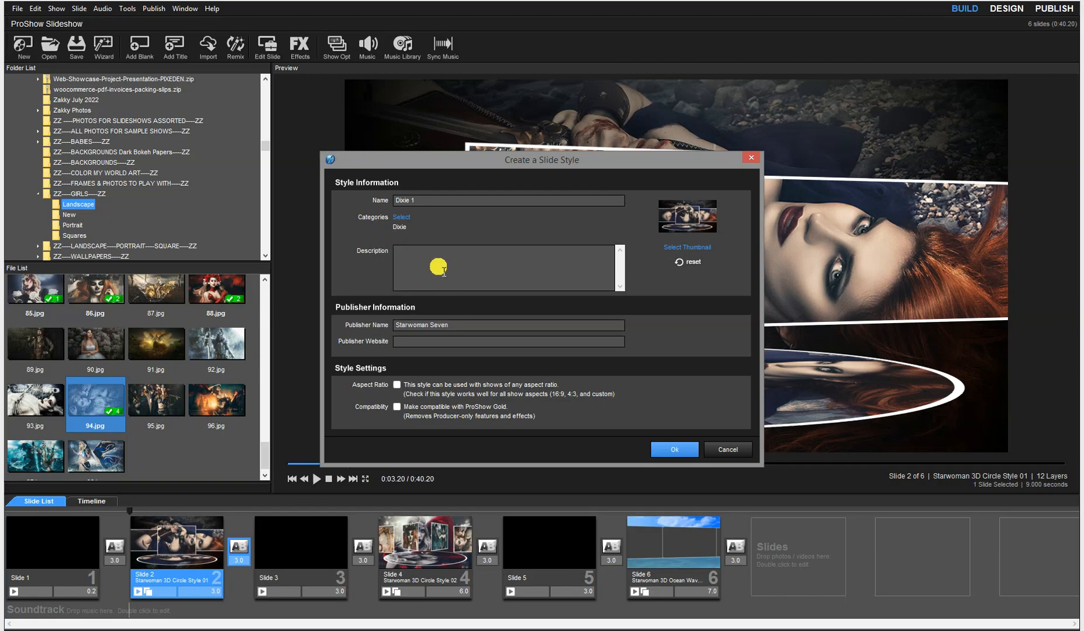
Step: Describe the style as "1 x Photo Landscape - Slide time 3.0 seconds - Transition time 3.0 seconds"
left_click(416, 254)
type("1 x Photo Landscape -")
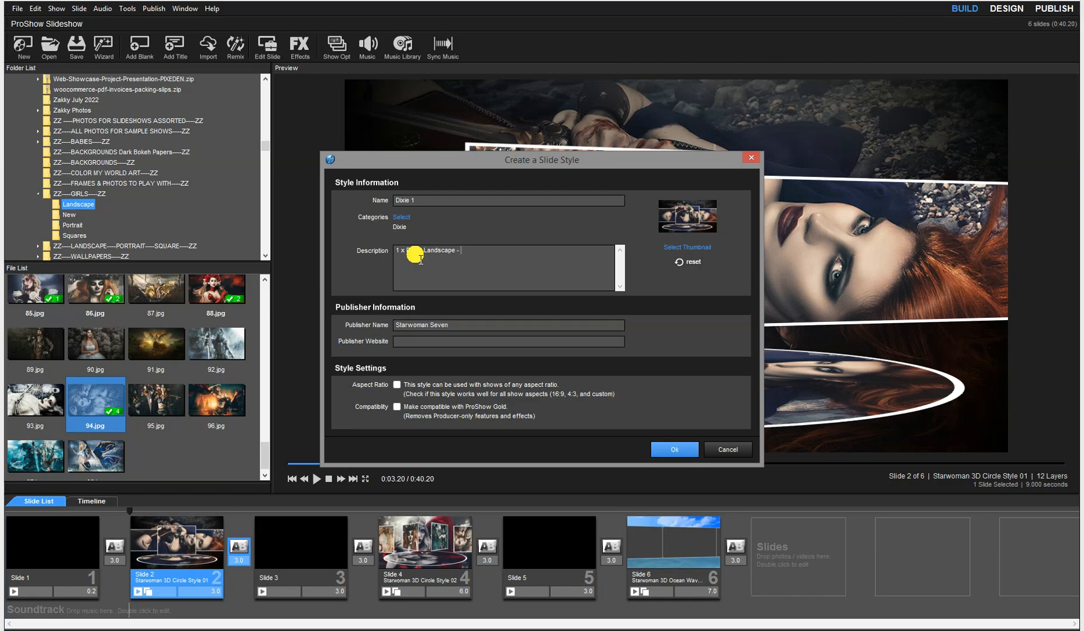
type("Slide time 3.0 seconds -")
type("Transitio")
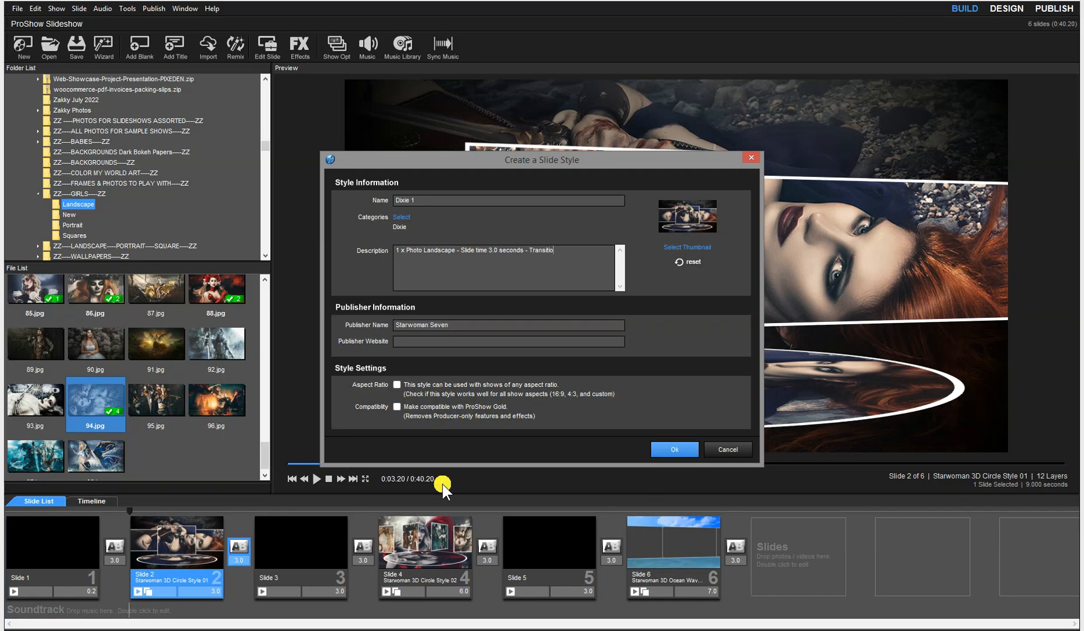
type("n time 3.0 seconds")
Step: Allow the style to be used with shows of any aspect ratio and finish creating it
left_click(406, 344)
left_click(397, 386)
left_click(676, 449)
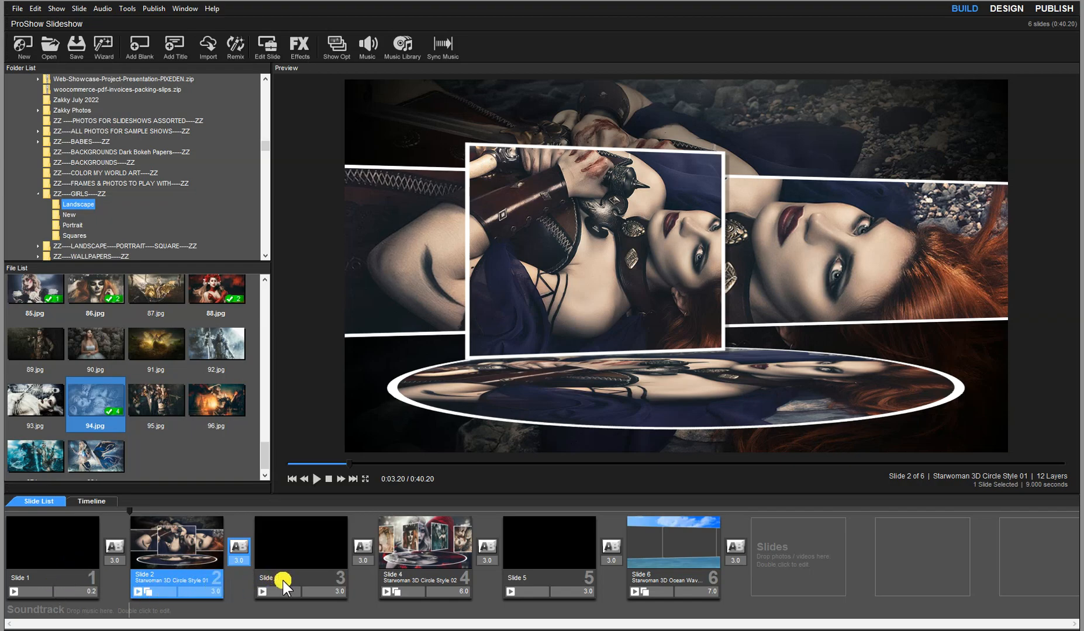
Step: Select blank slide 3 and show the Dixie category of slide styles in the effects manager
left_click(283, 581)
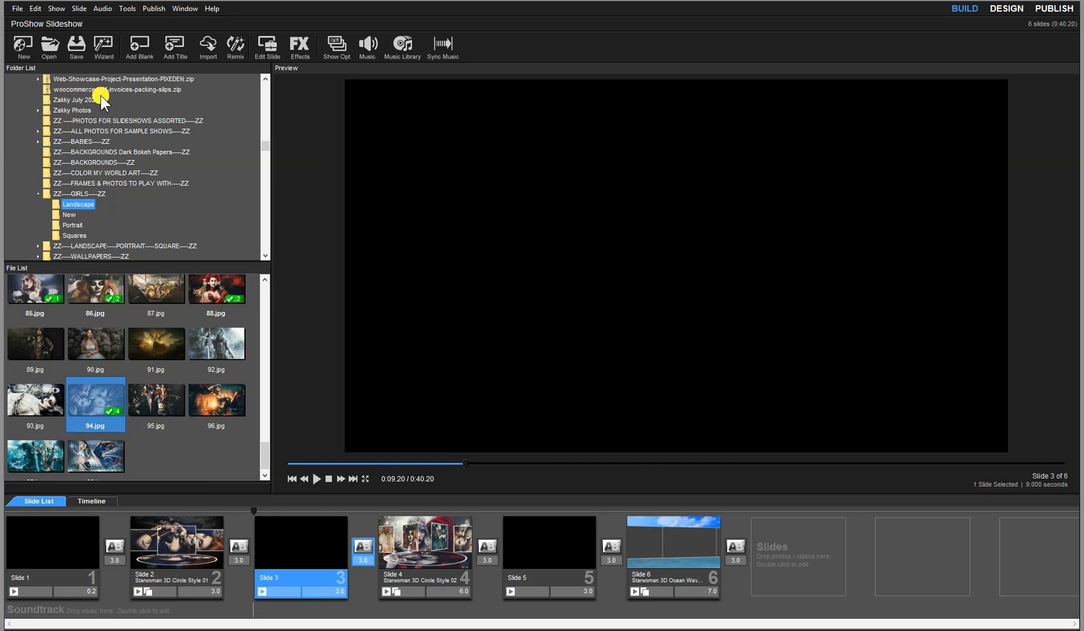
left_click(128, 8)
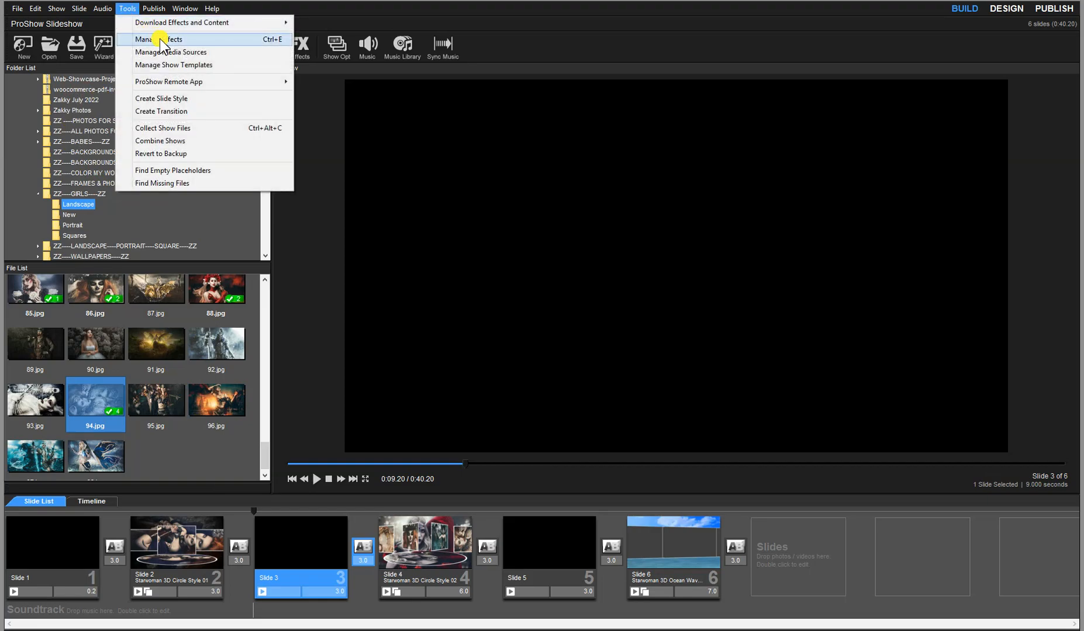
left_click(160, 39)
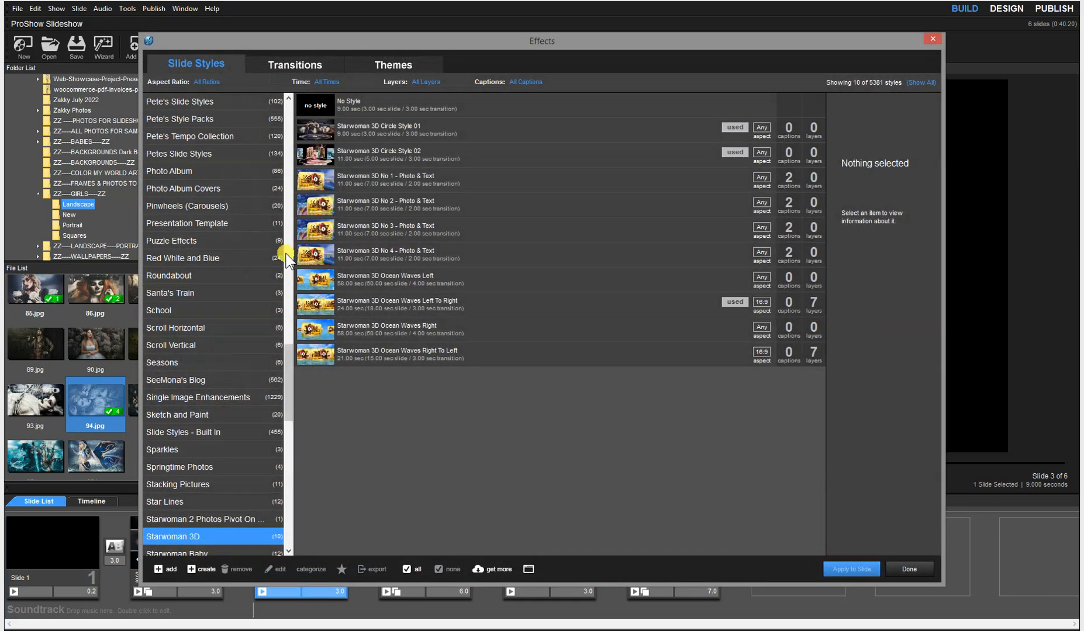
left_click_drag(289, 374, 288, 110)
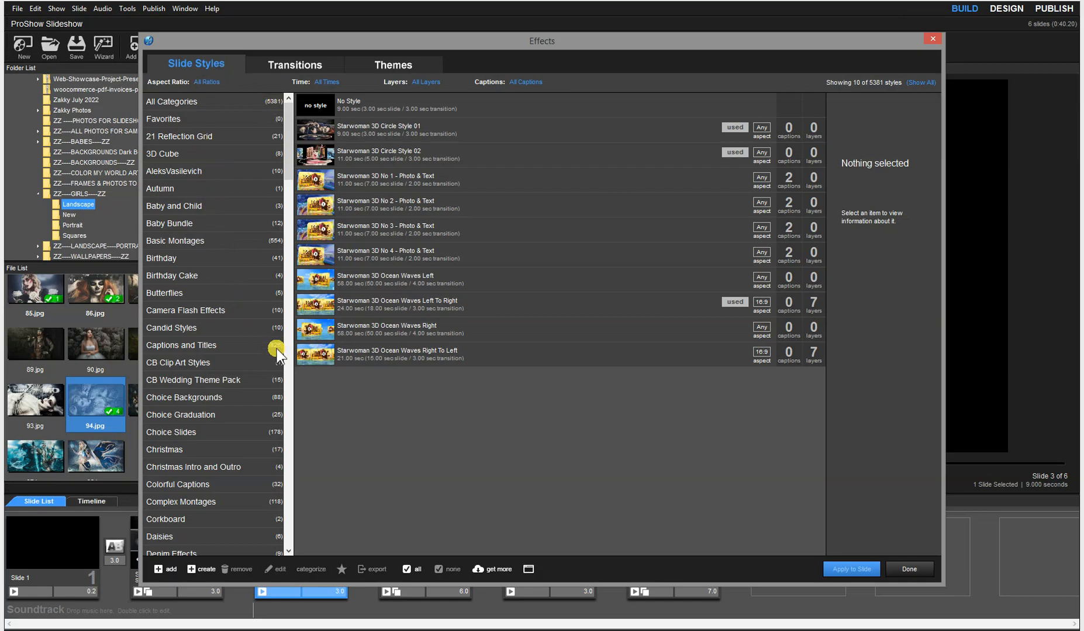
left_click_drag(287, 155, 287, 179)
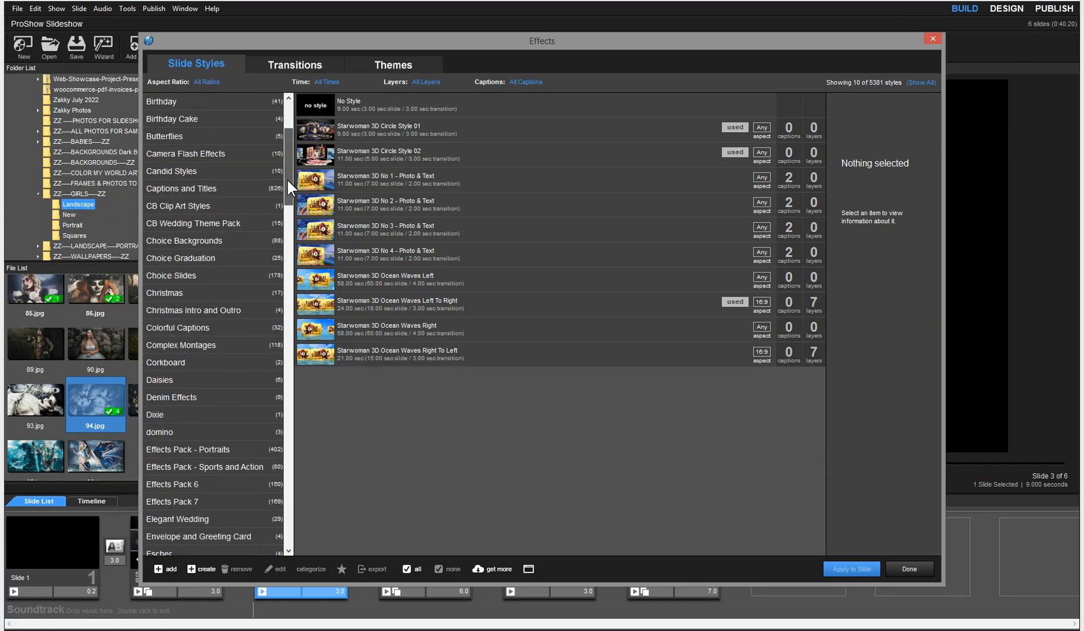
left_click(179, 420)
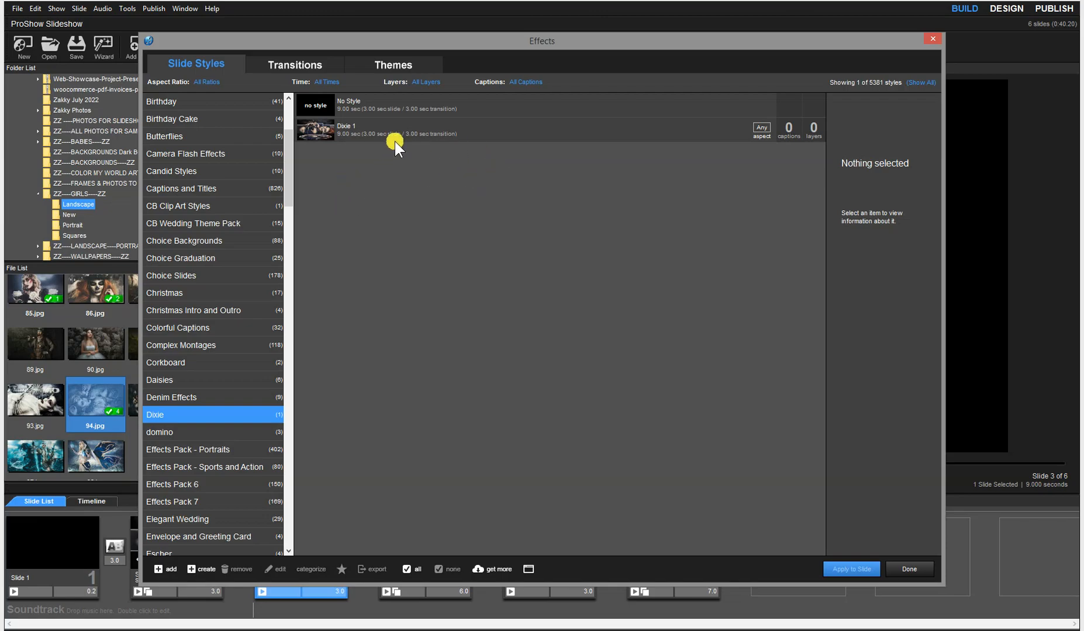
Step: Apply the Dixie 1 style to slide 3, accept losing its changes, and finish with the effects manager
left_click(349, 128)
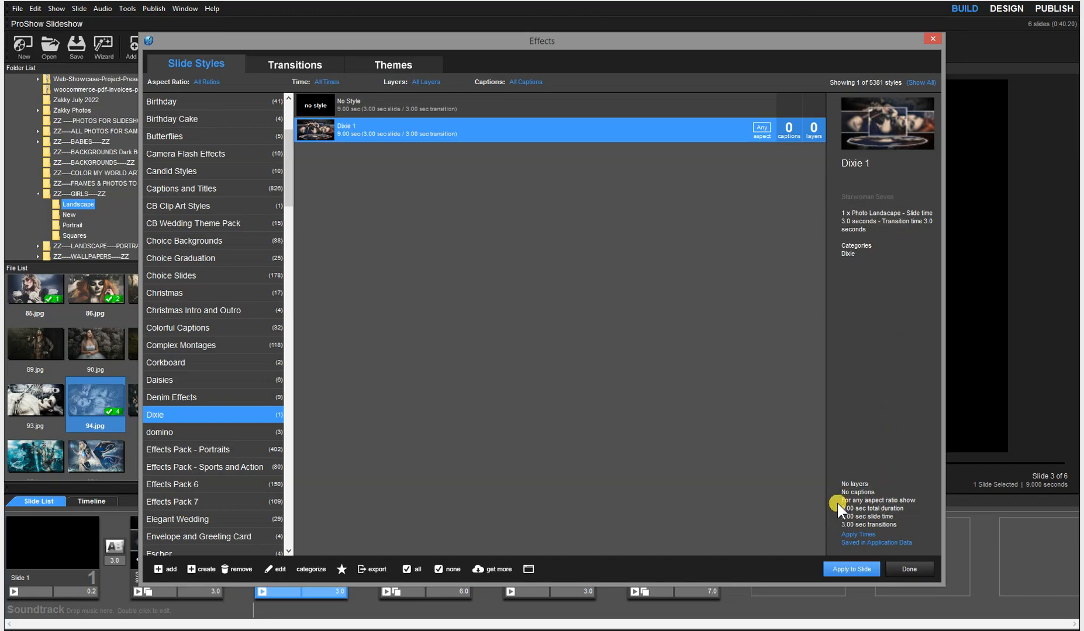
left_click(851, 568)
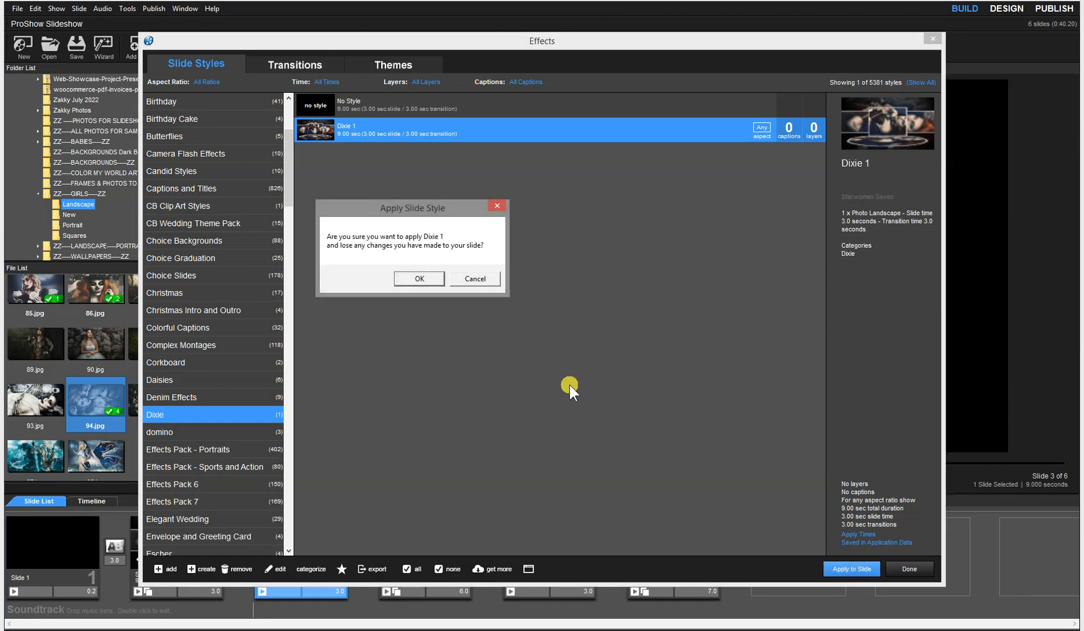
left_click(418, 279)
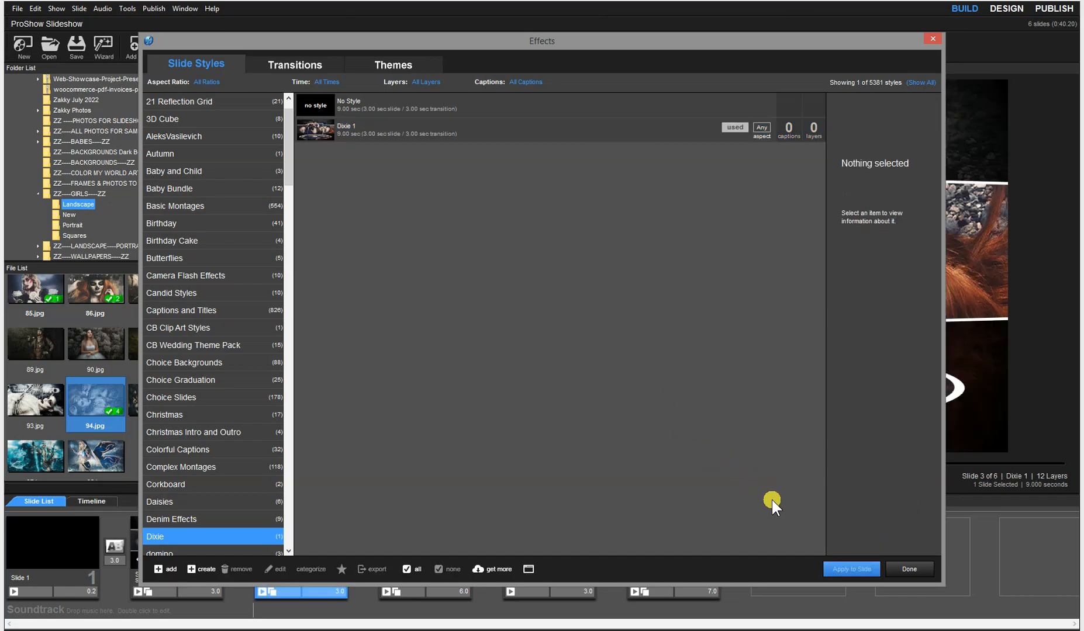
left_click(906, 569)
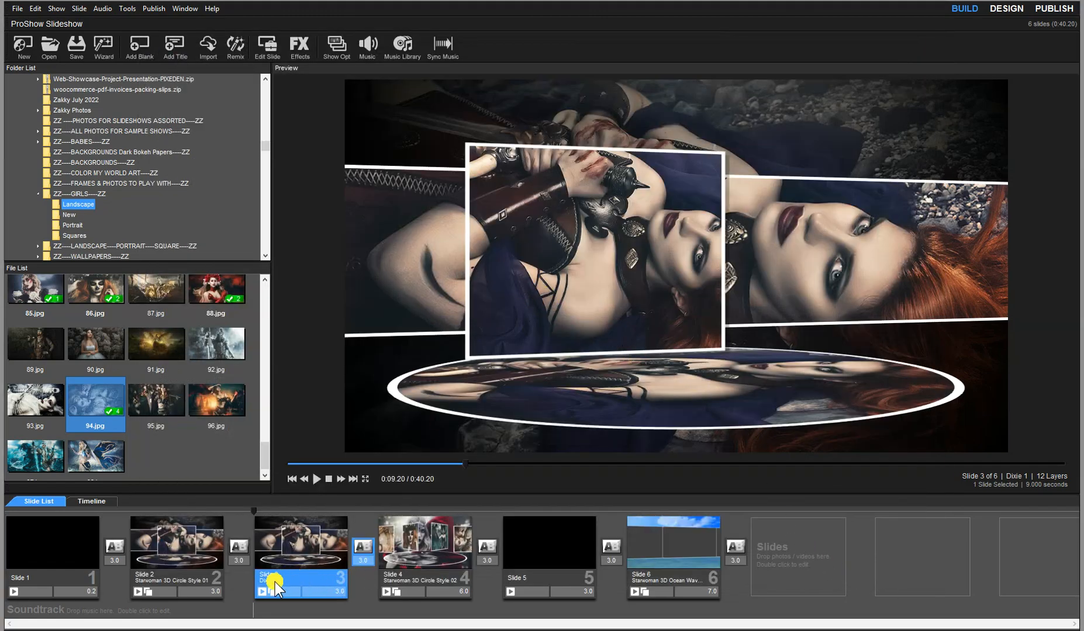
Step: Play the show from the beginning through slide 3 to check the applied Dixie 1 style, and stop playback
mouse_move(297, 580)
left_click(293, 481)
left_click(316, 478)
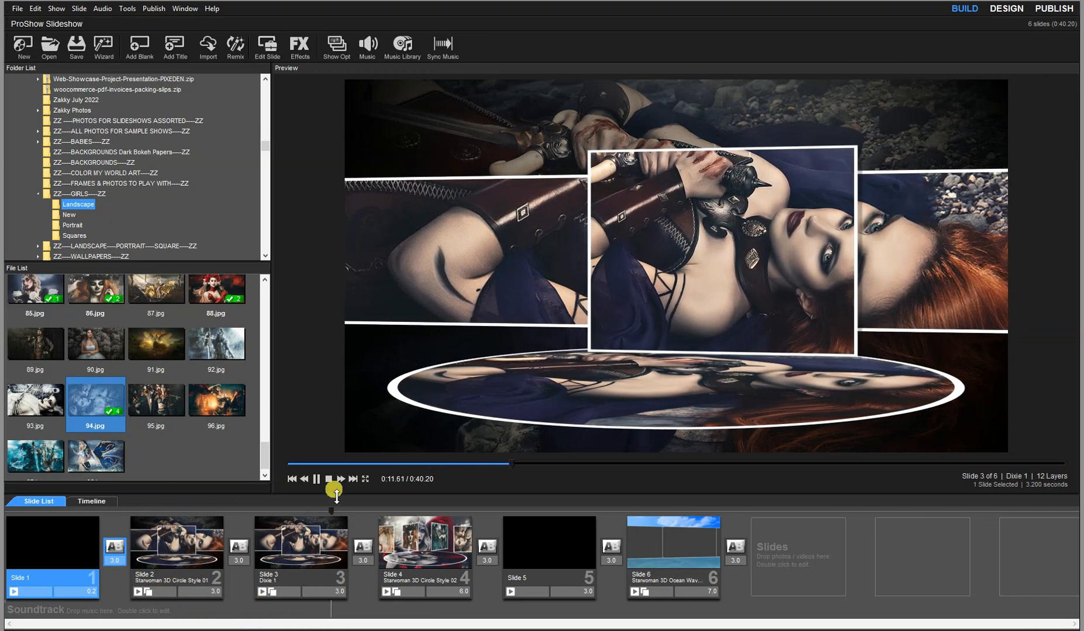
left_click(328, 479)
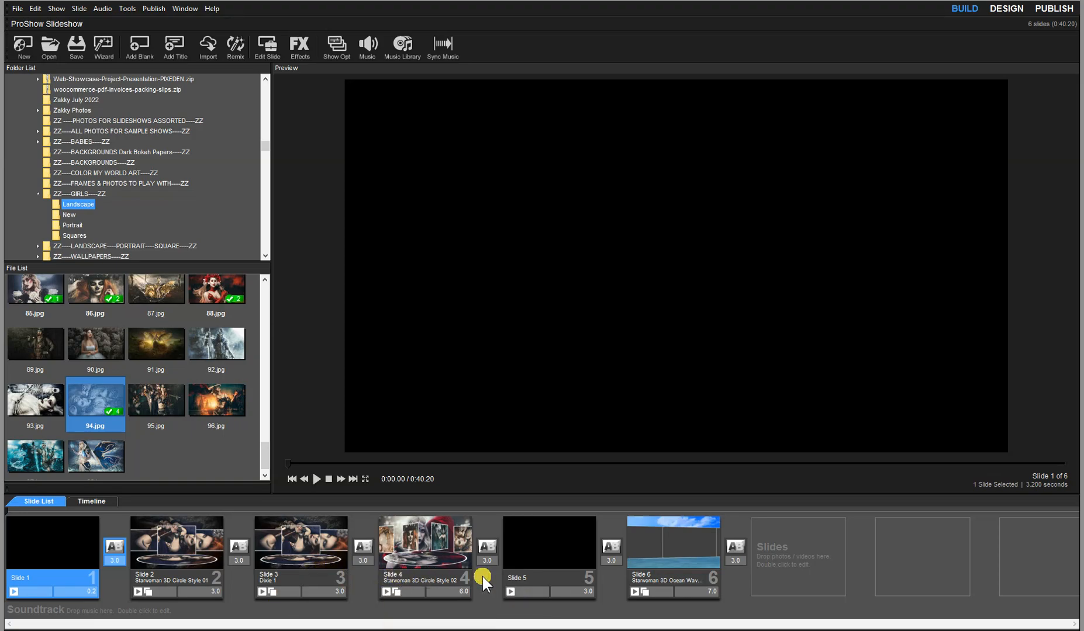
Step: Delete slide 3, which uses the Dixie 1 style, from the show
right_click(294, 575)
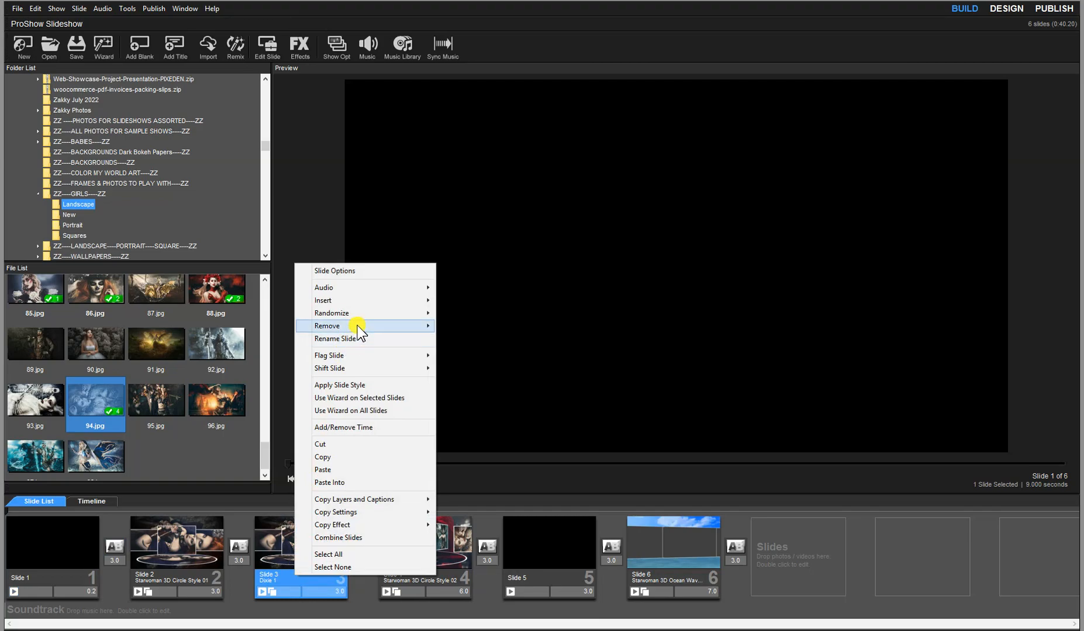
mouse_move(362, 326)
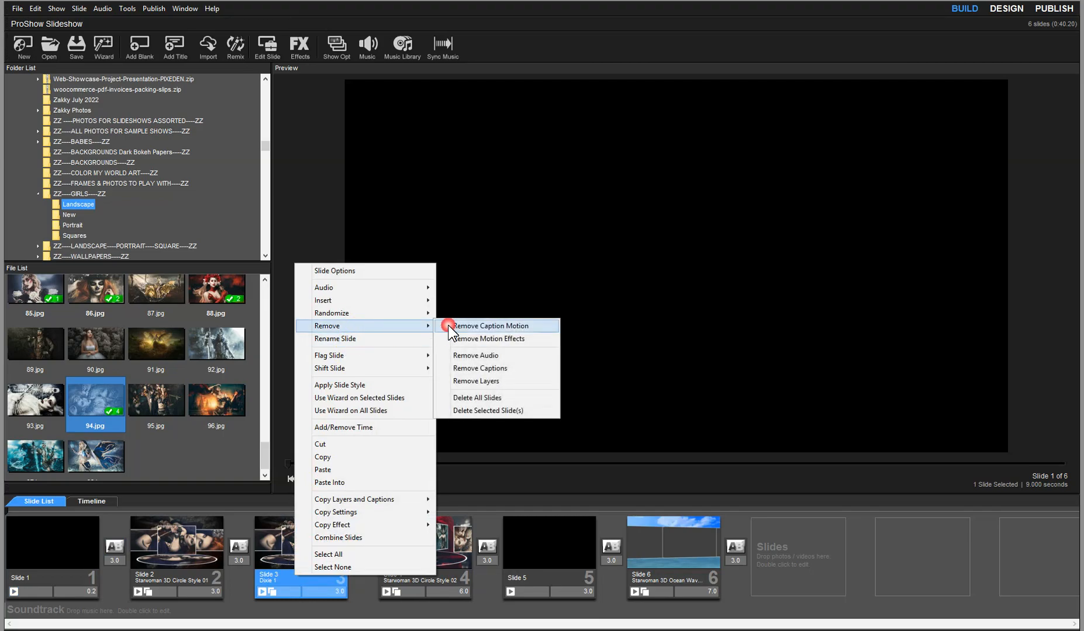
left_click(476, 410)
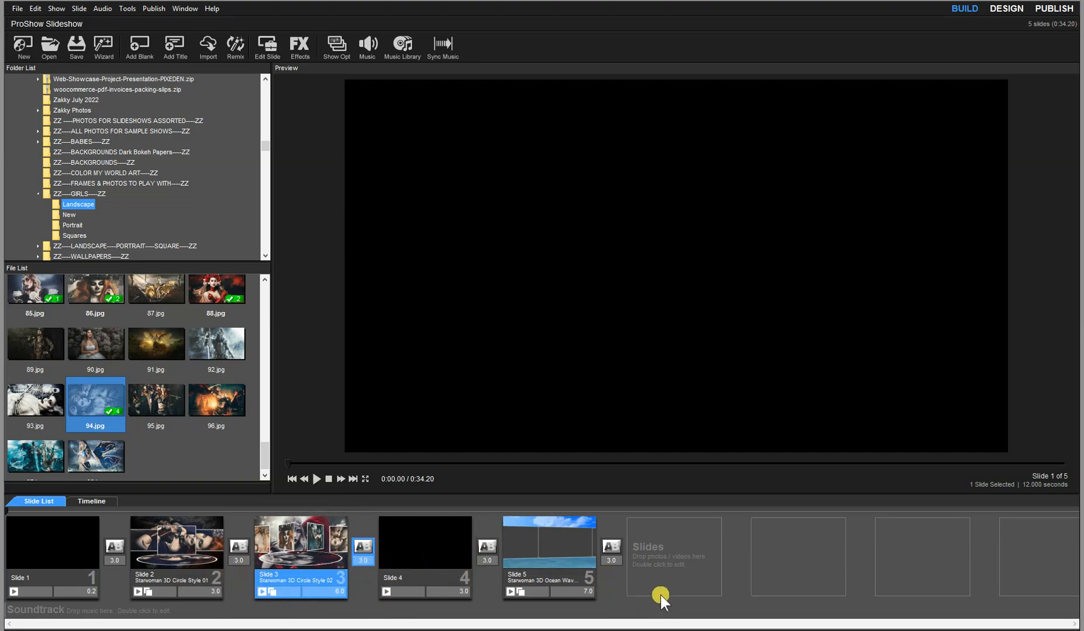
Step: Add a blank slide at the end of the show and move it directly after slide 2
left_click(677, 544)
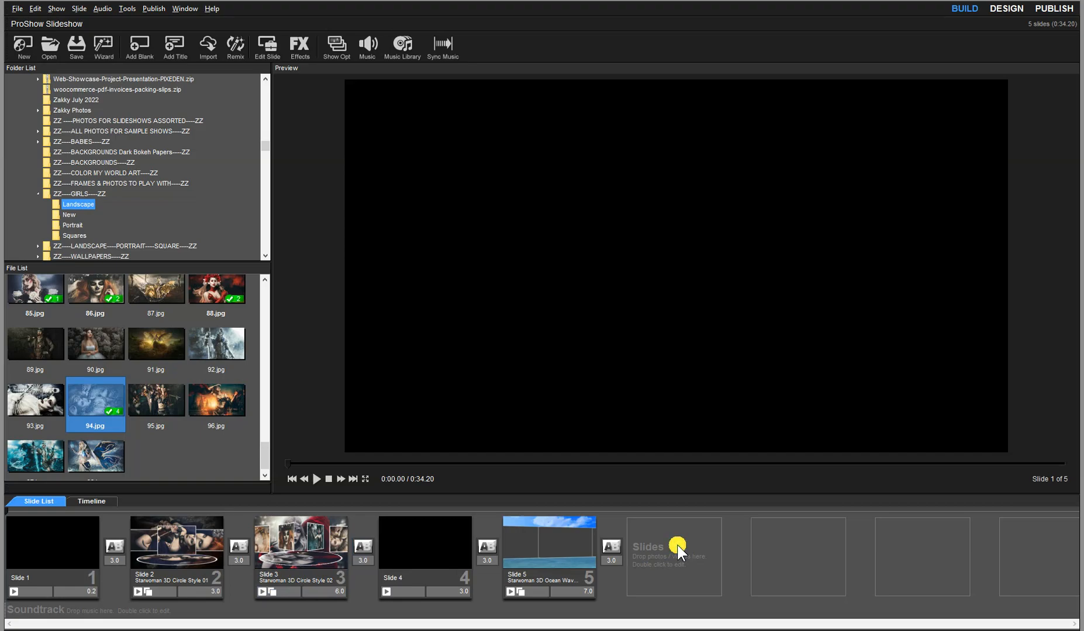
double_click(676, 544)
left_click(682, 577)
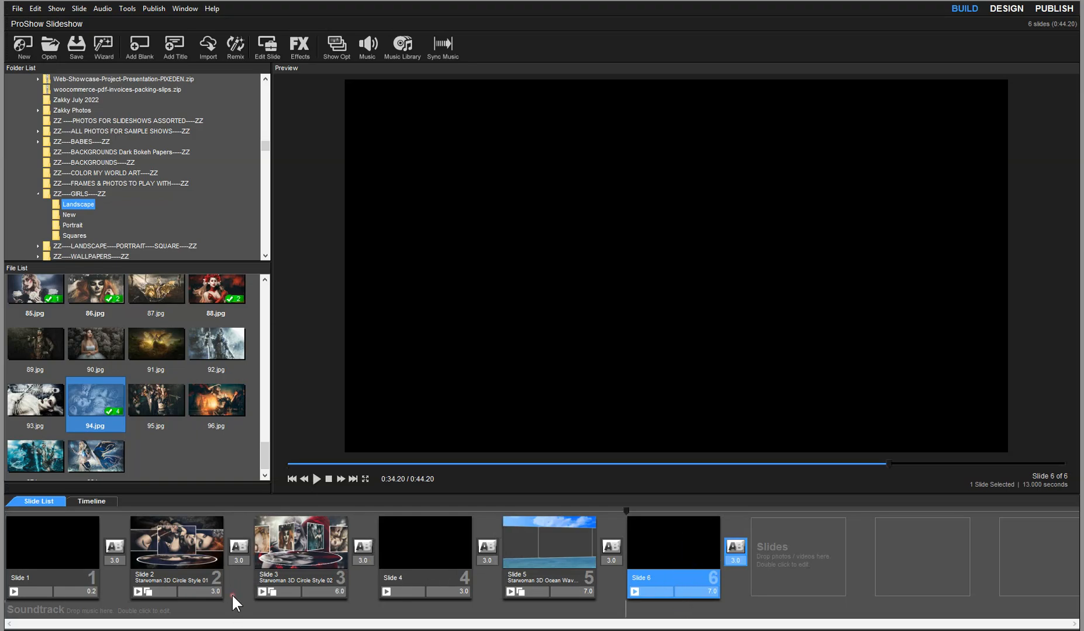
left_click_drag(235, 597, 236, 598)
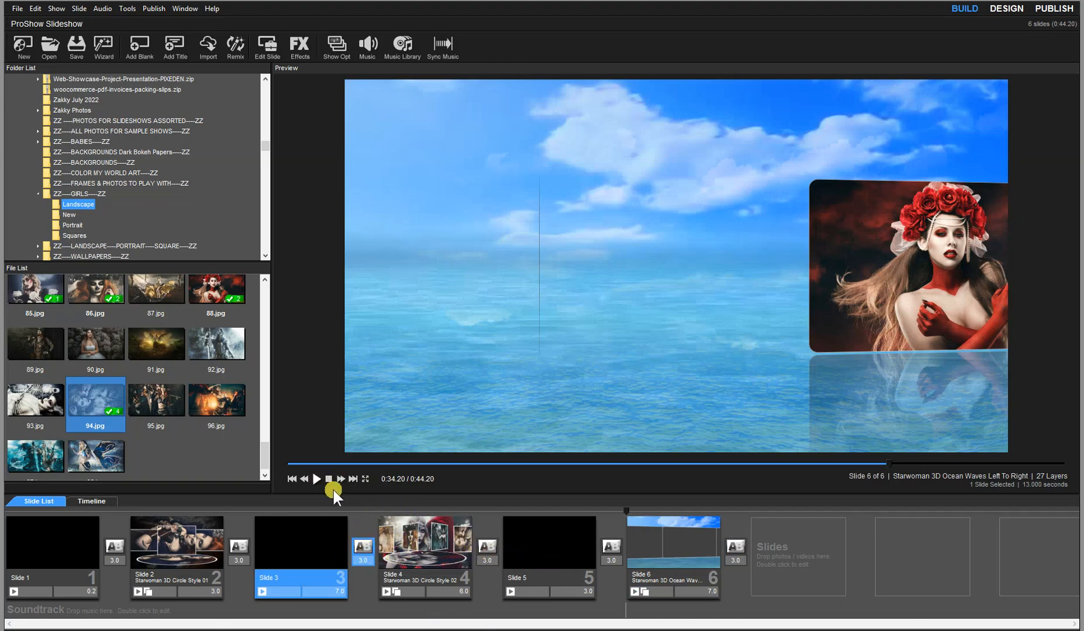
Step: Set the slide time of blank slide 3 to 3 seconds
left_click(341, 591)
type("3")
key("Return")
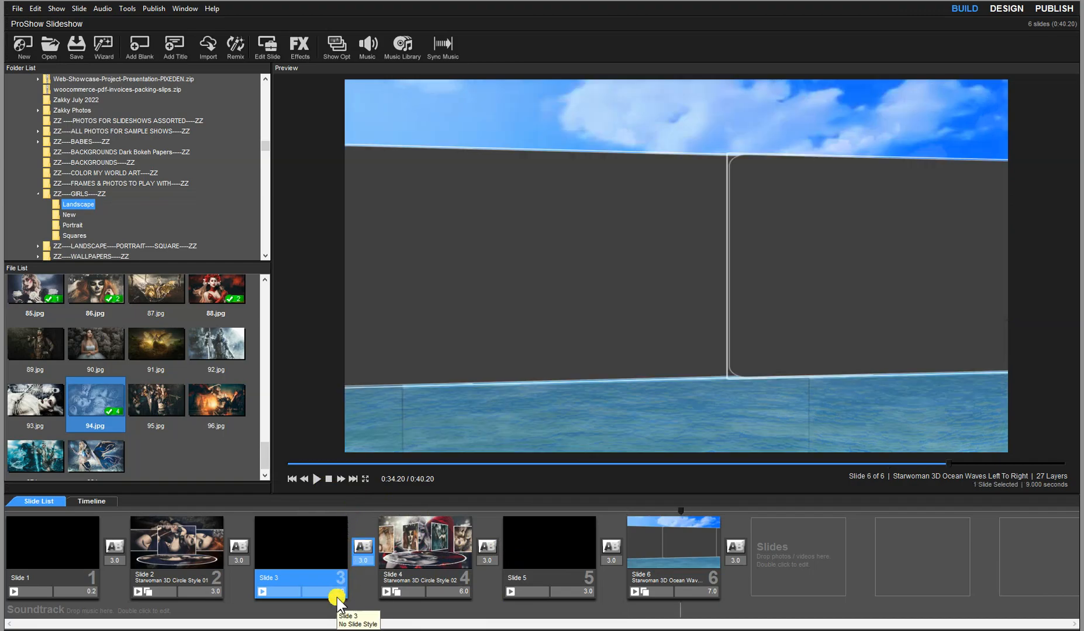
Step: Preview slide 4 from its start into the following transition and stop playback
left_click(396, 574)
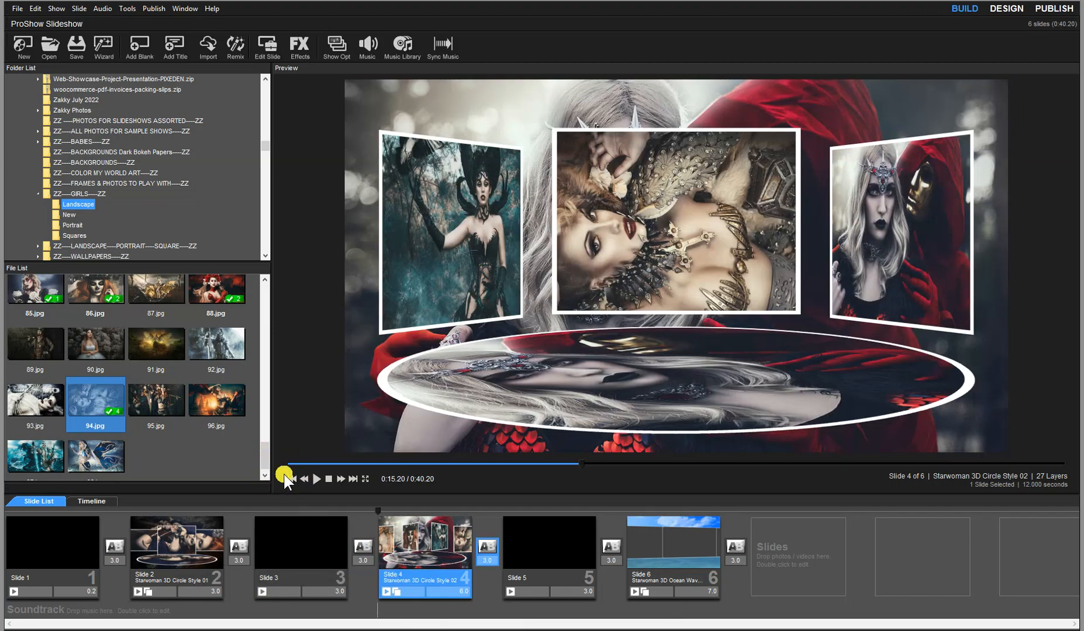
left_click(316, 479)
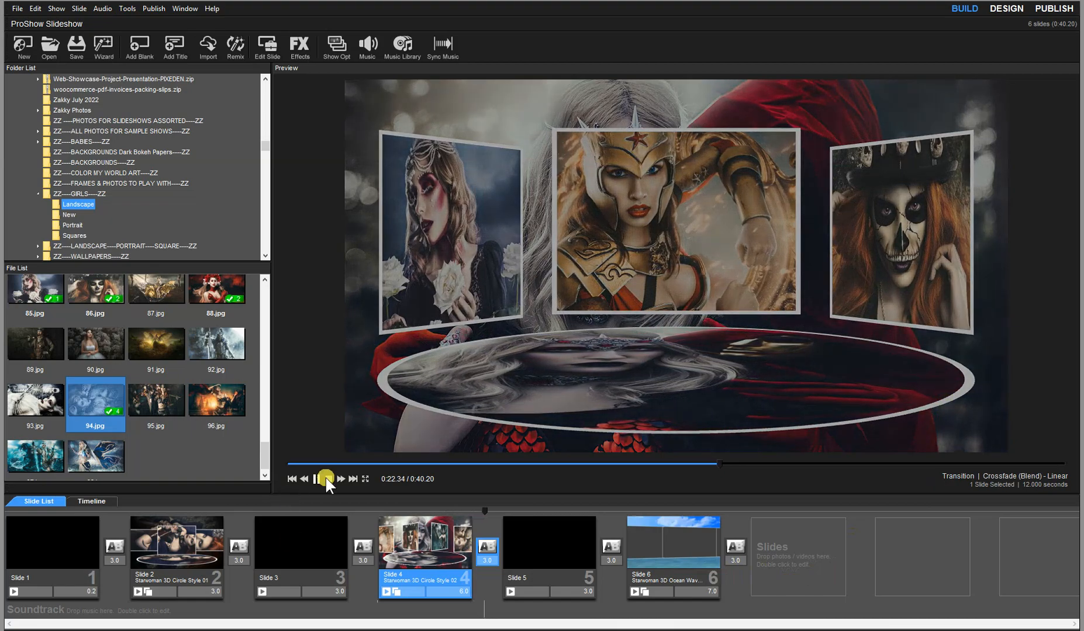
left_click(329, 478)
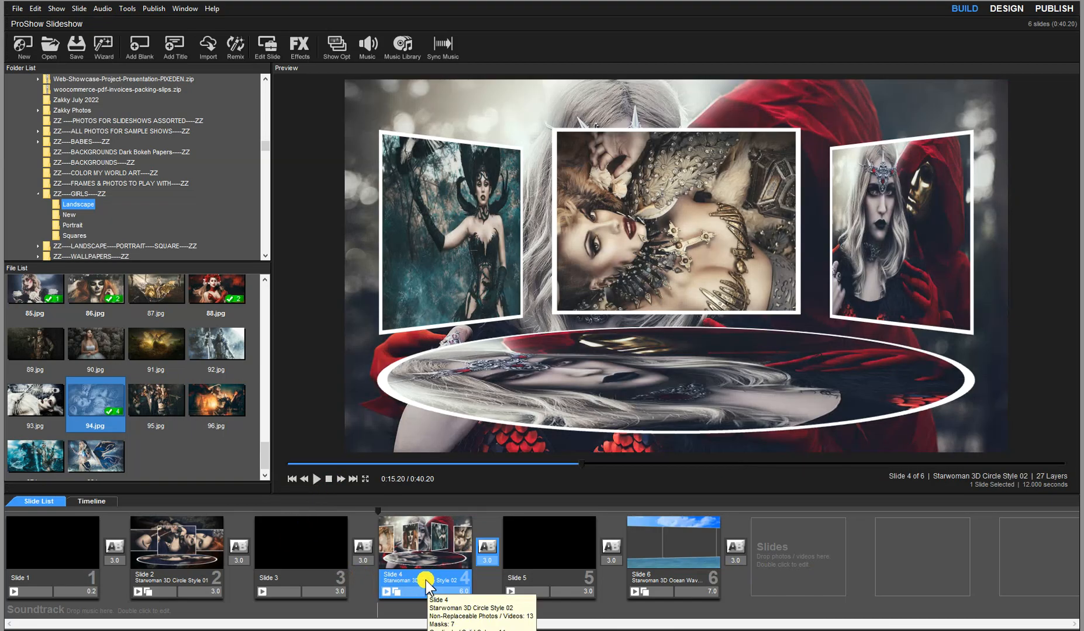
Step: Check the replaceable-layer setting of the Photo 6, Photo 5 and Photo 4 layers in slide 4
left_click(128, 11)
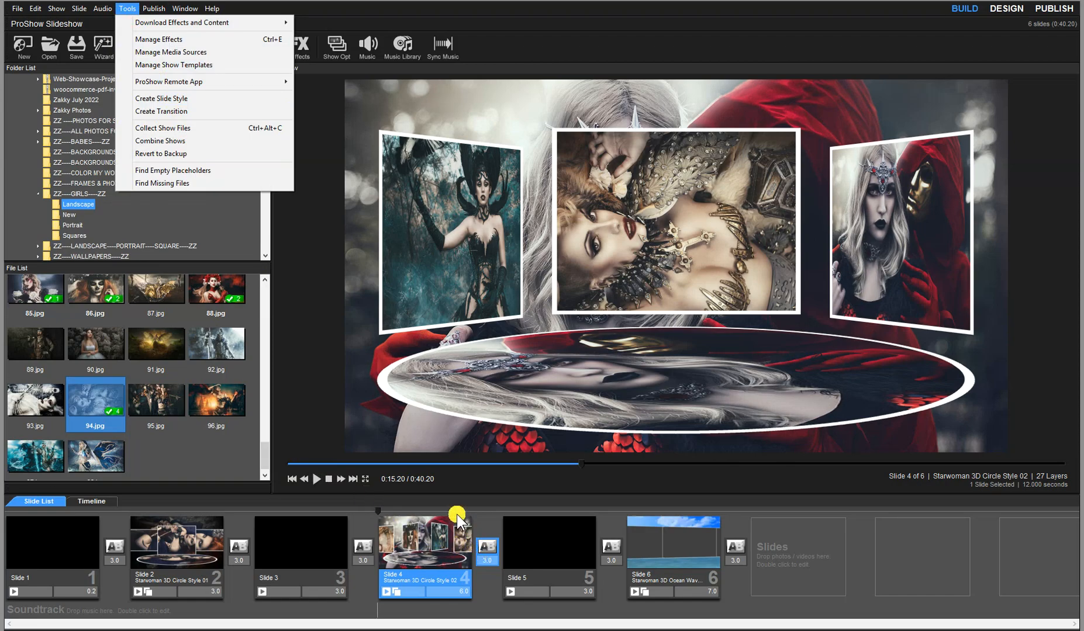
double_click(424, 578)
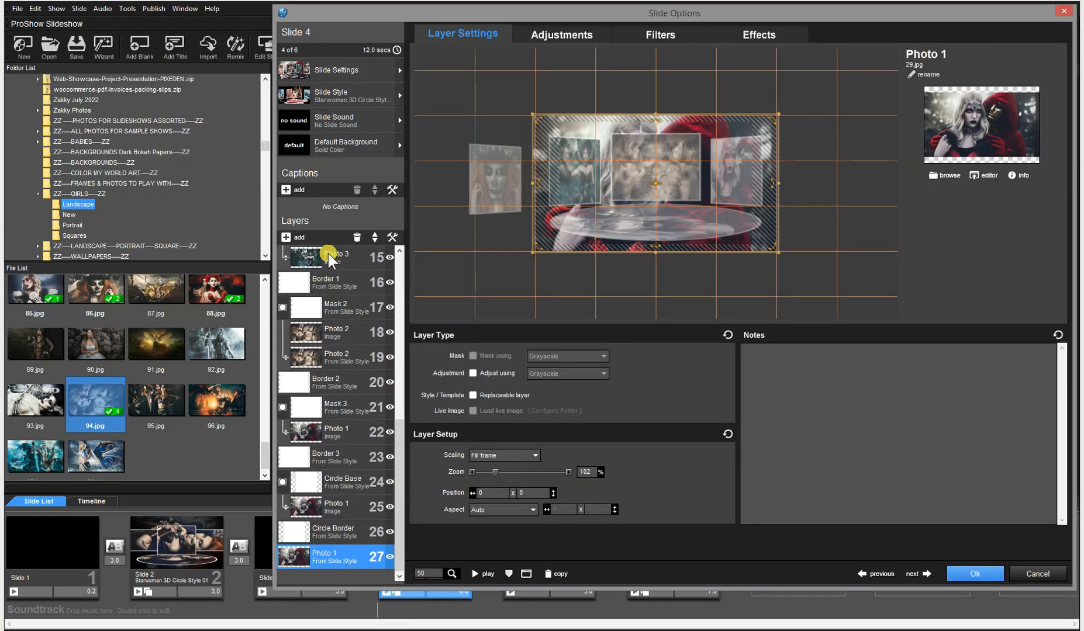
scroll(334, 269, "up", 5)
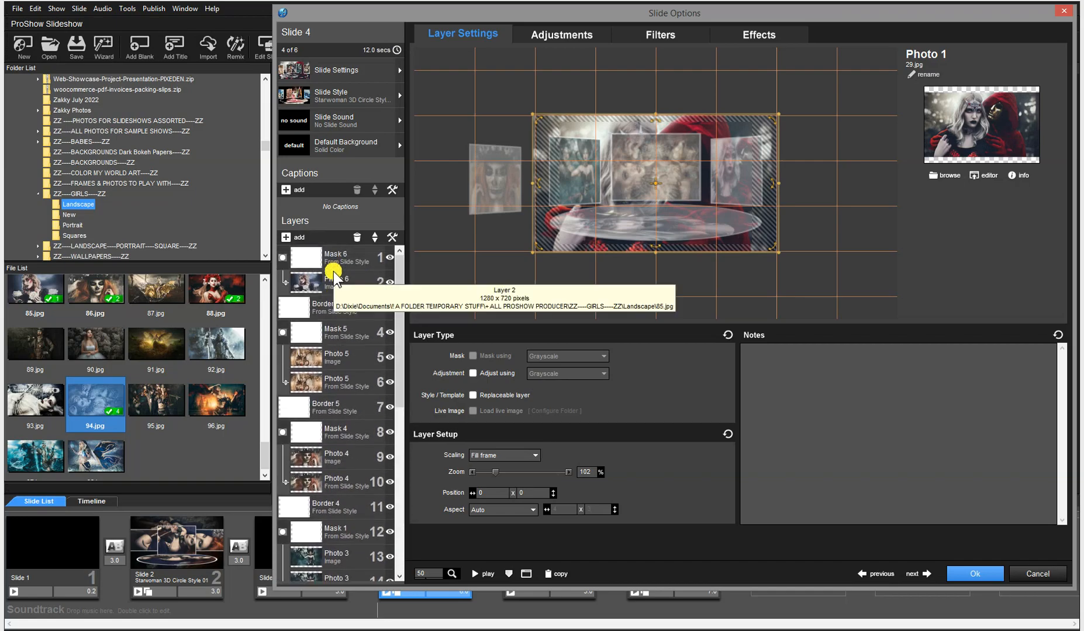
left_click(333, 282)
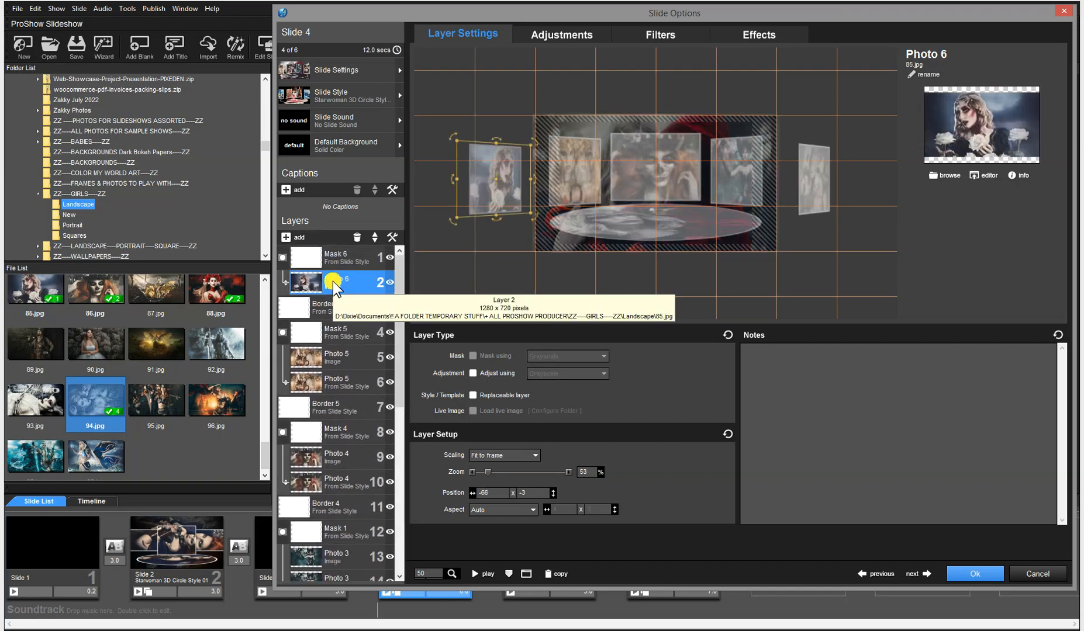
left_click(345, 356)
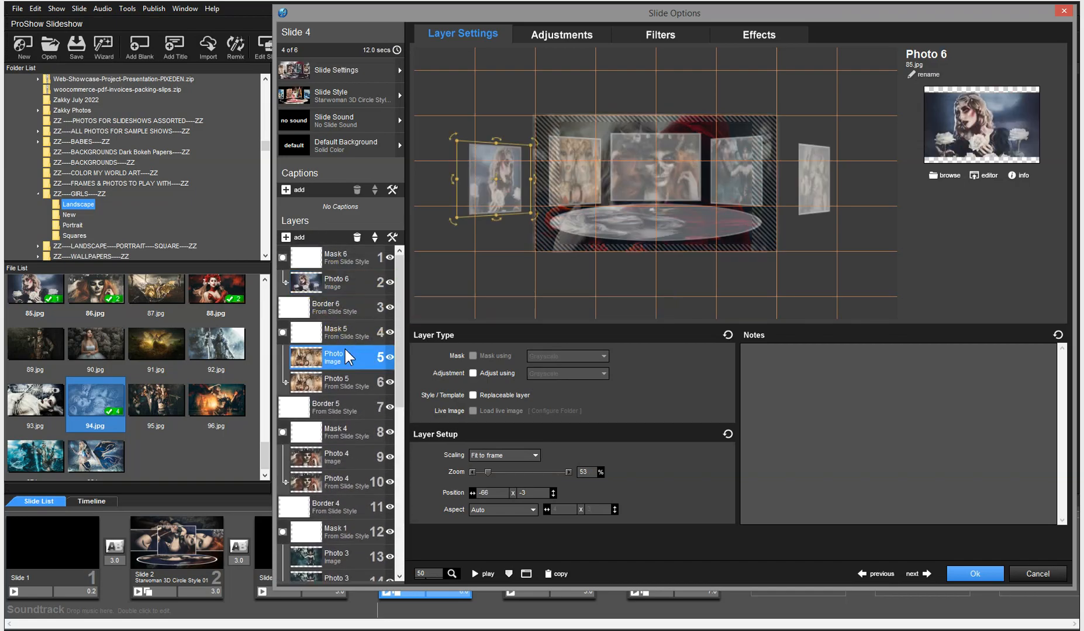
left_click(342, 381)
left_click(339, 455)
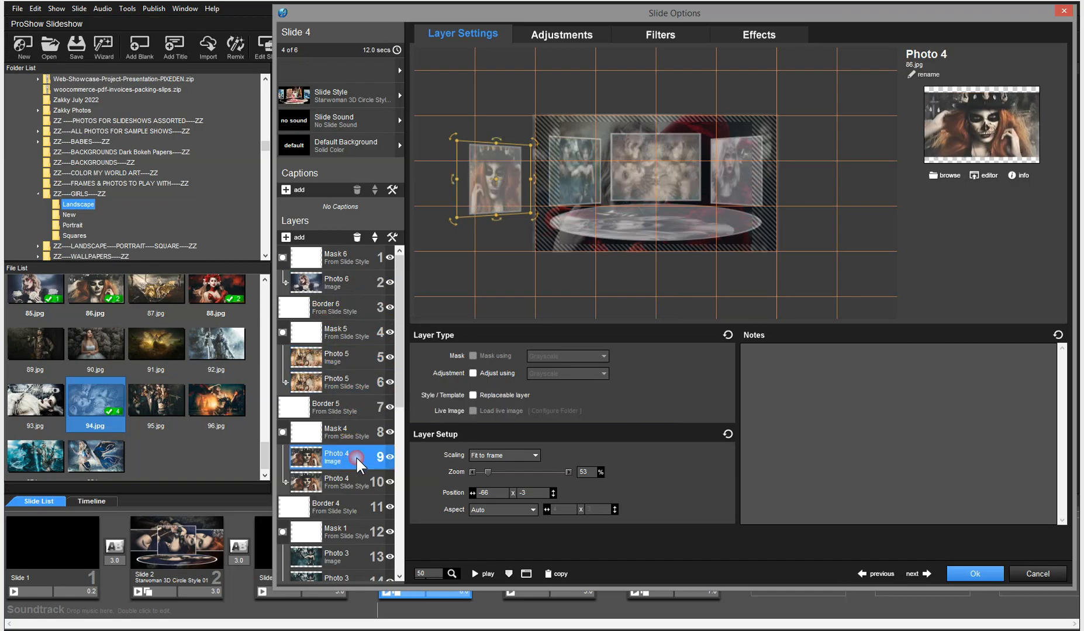
scroll(400, 374, "down", 3)
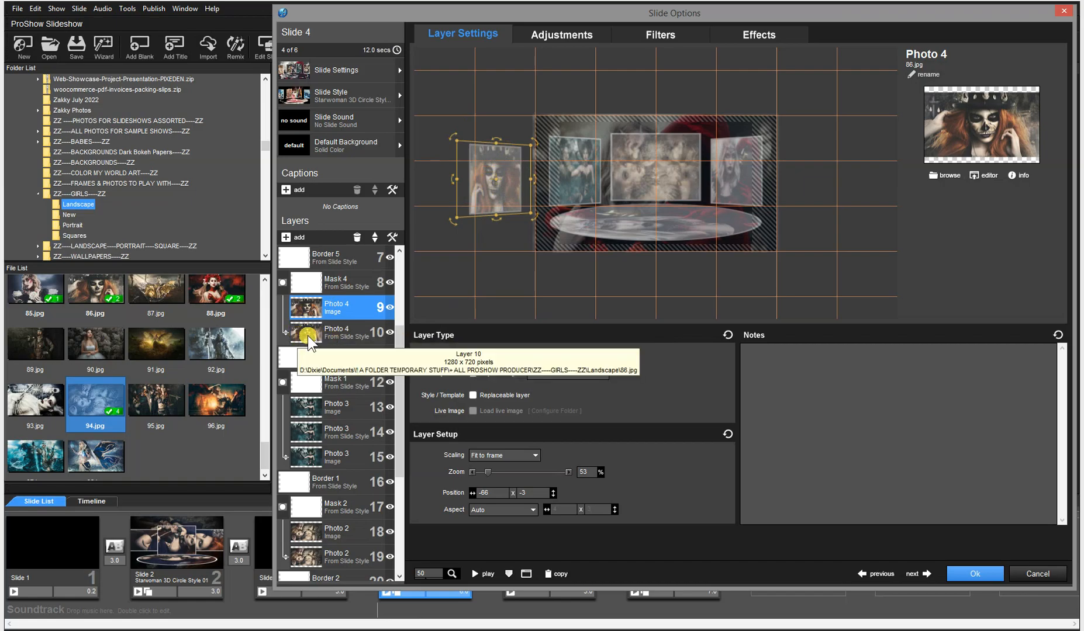
left_click(339, 332)
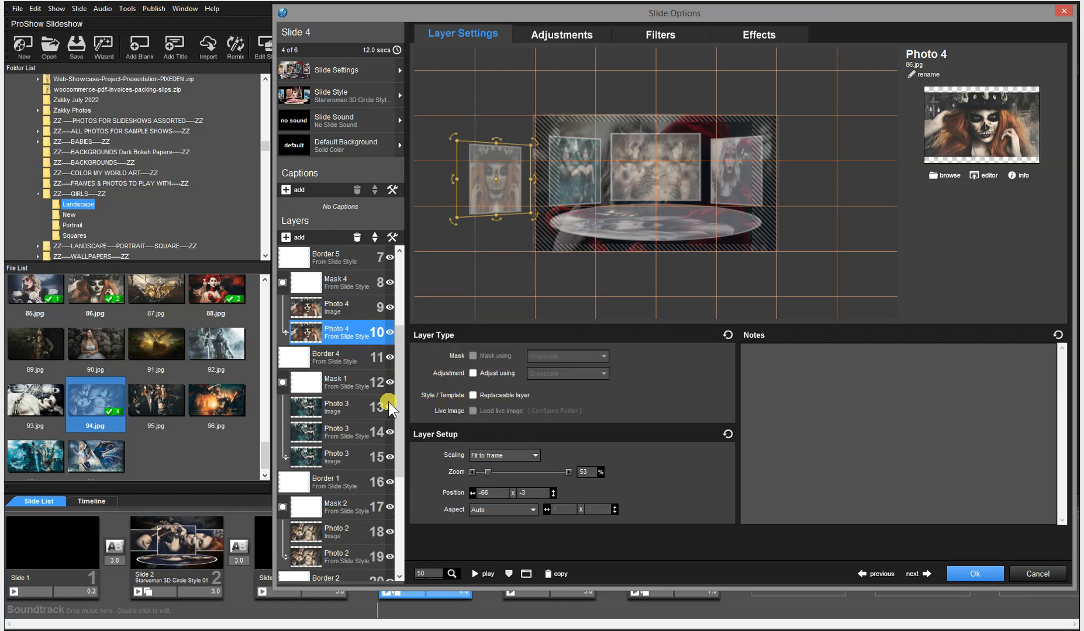
Step: Check the replaceable-layer setting of slide 4's Photo 3, Photo 2 and Photo 1 layers, and close the slide options
left_click(339, 408)
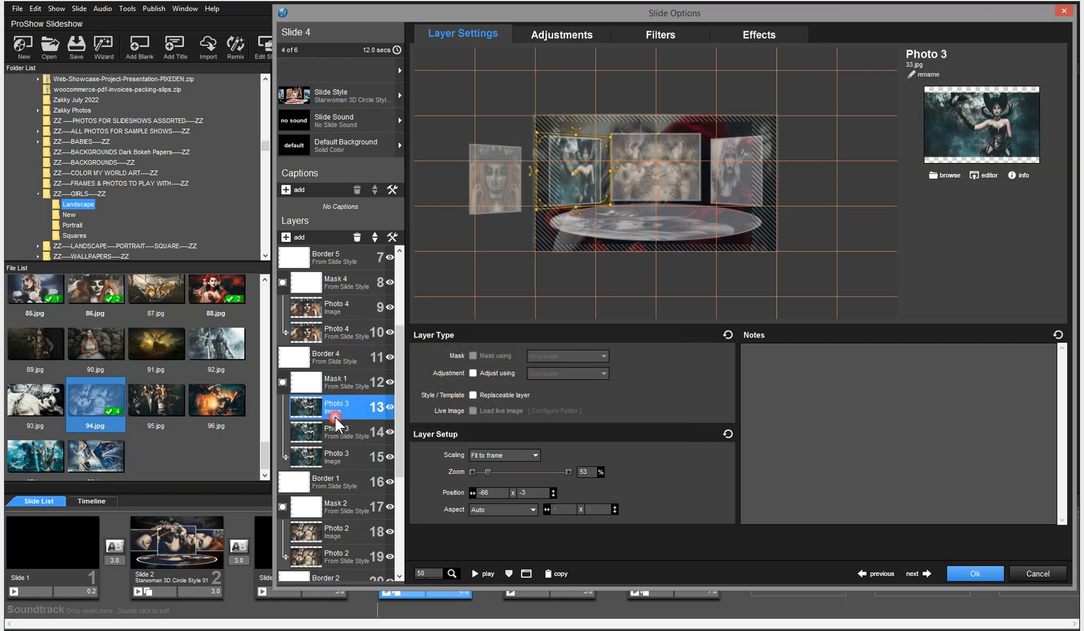
left_click(341, 432)
left_click(343, 455)
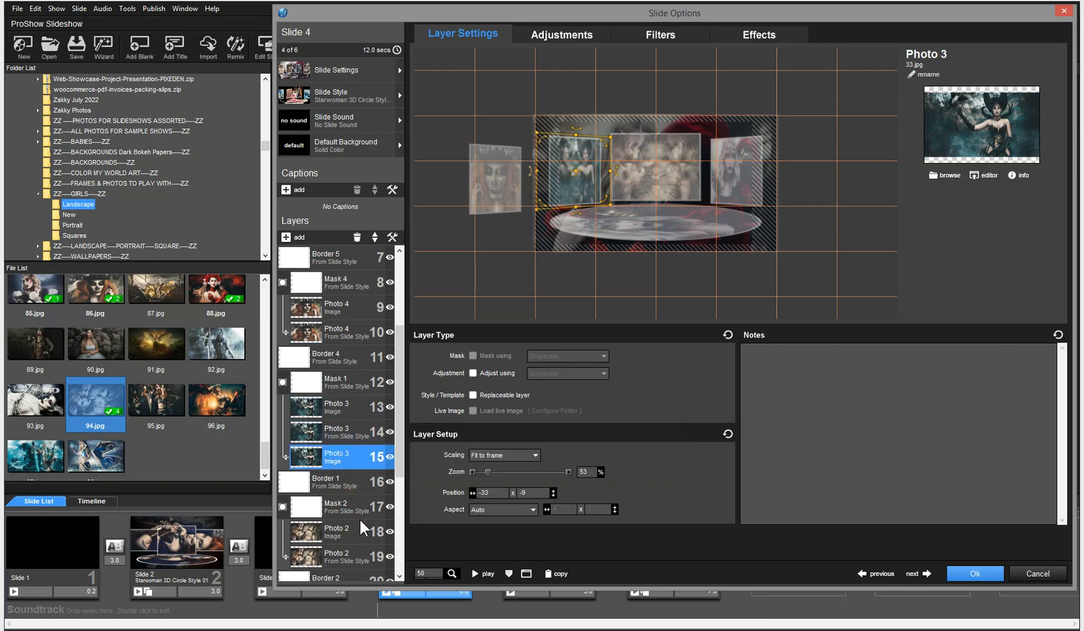
left_click(344, 533)
left_click(343, 556)
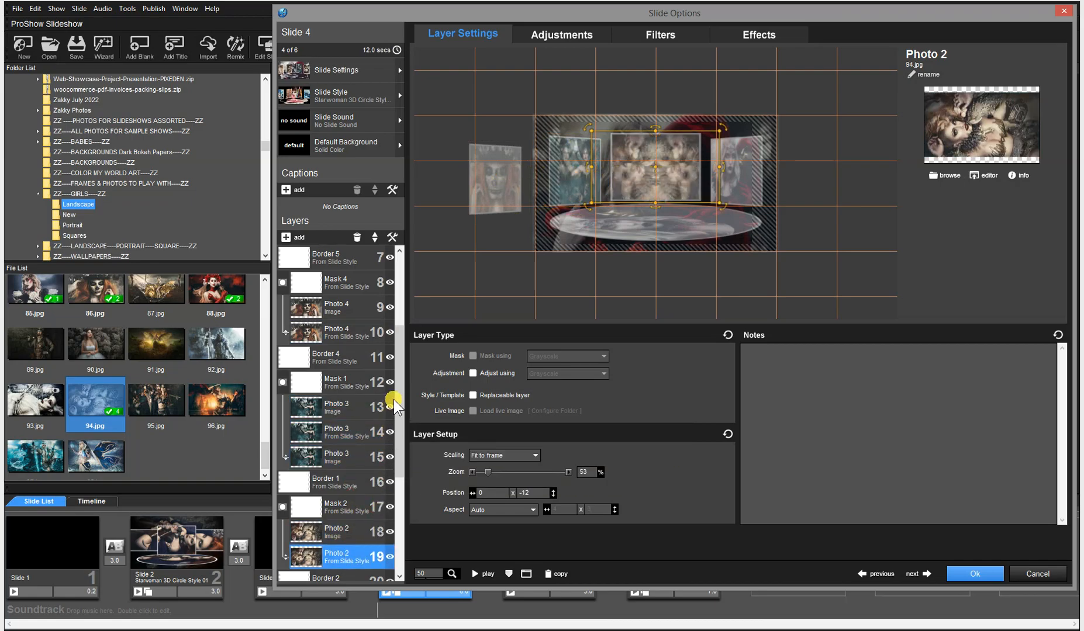
scroll(399, 406, "down", 3)
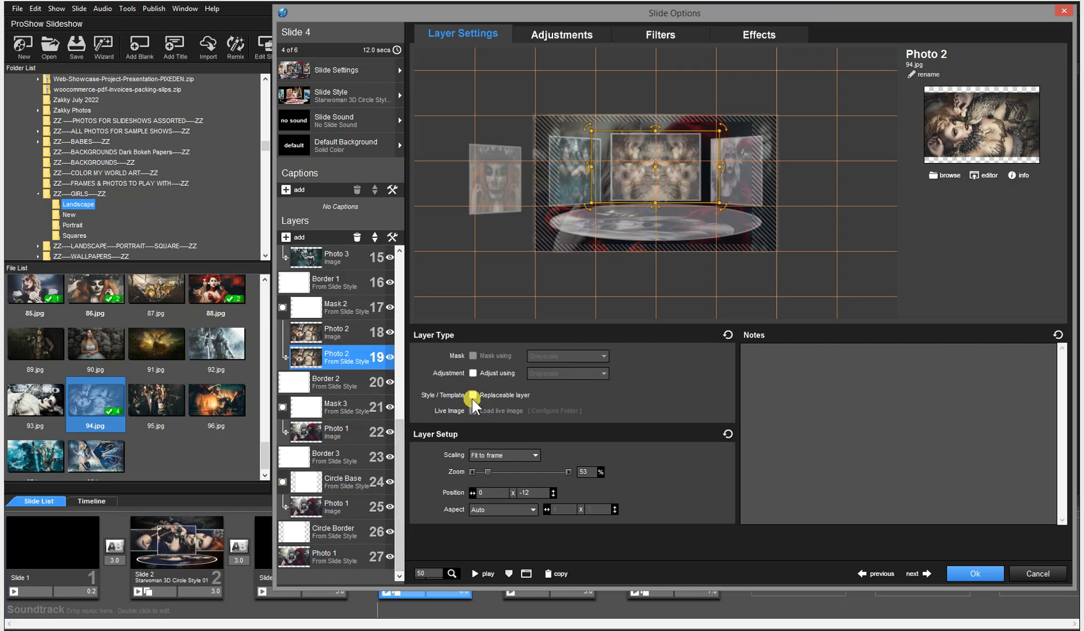
left_click(367, 433)
left_click(346, 507)
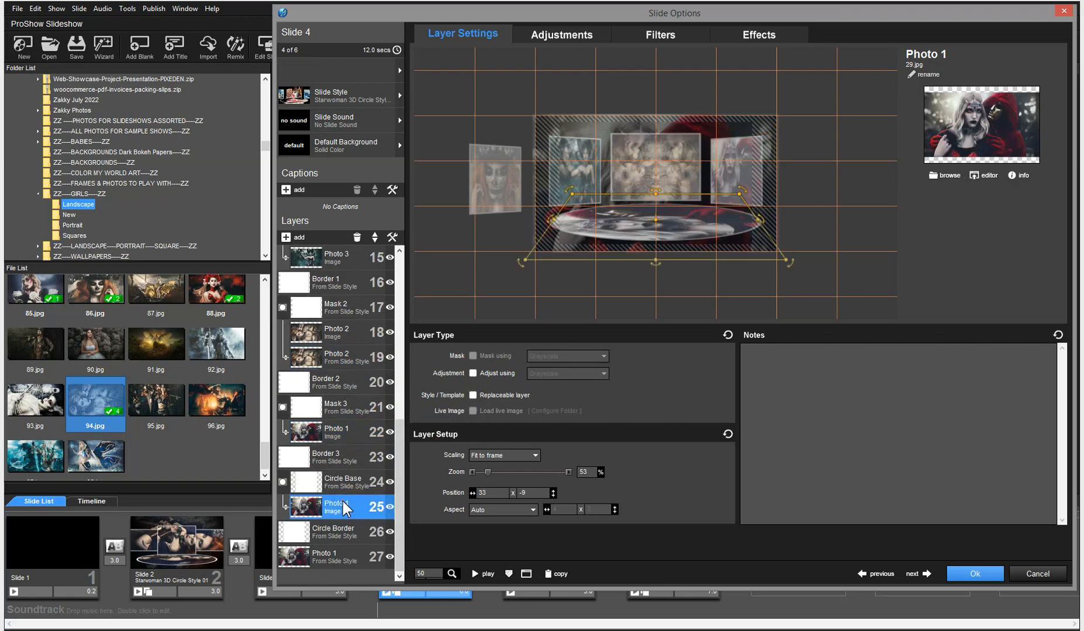
left_click(335, 561)
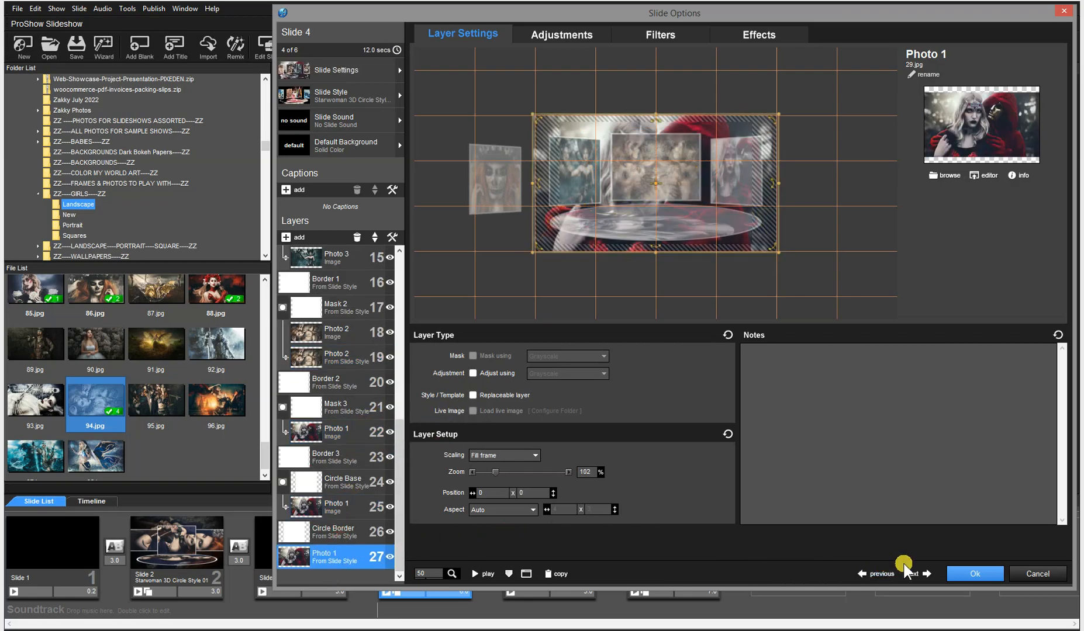
left_click(763, 44)
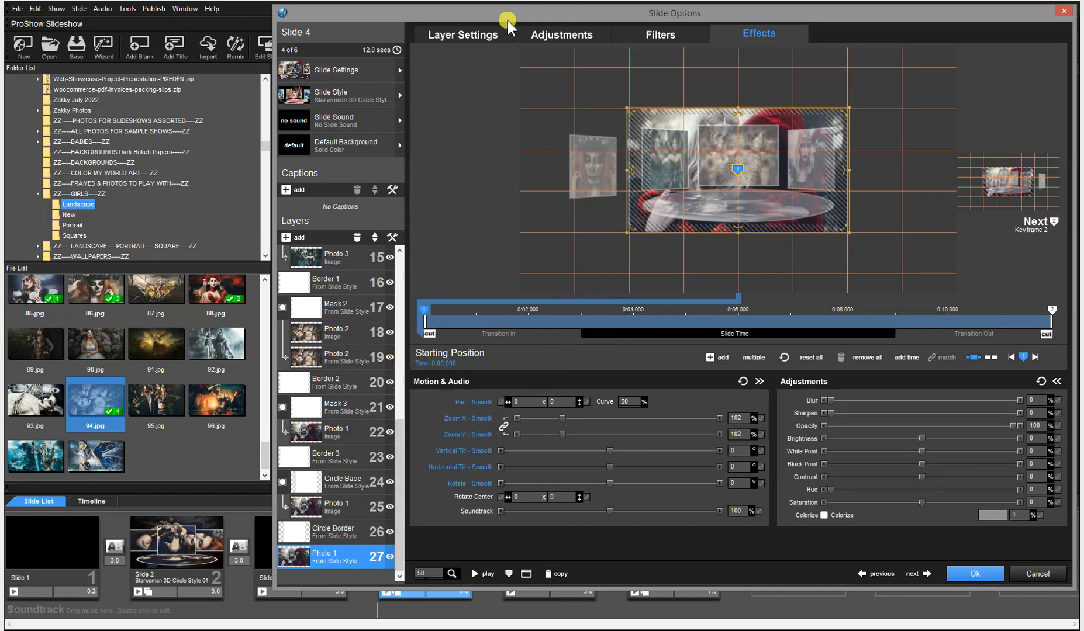
left_click(494, 39)
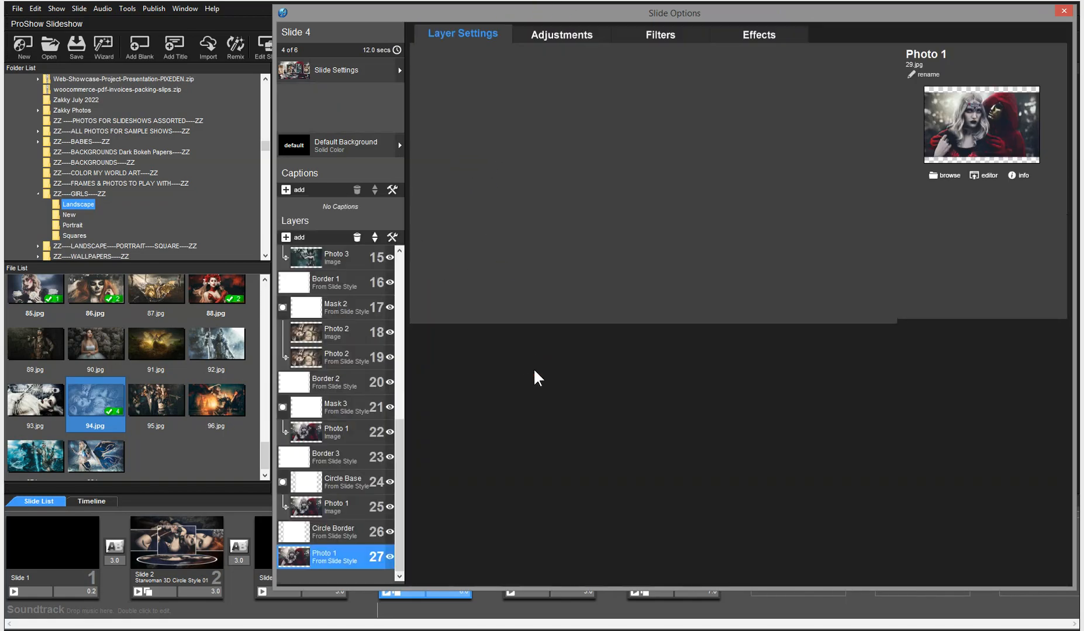
left_click(972, 574)
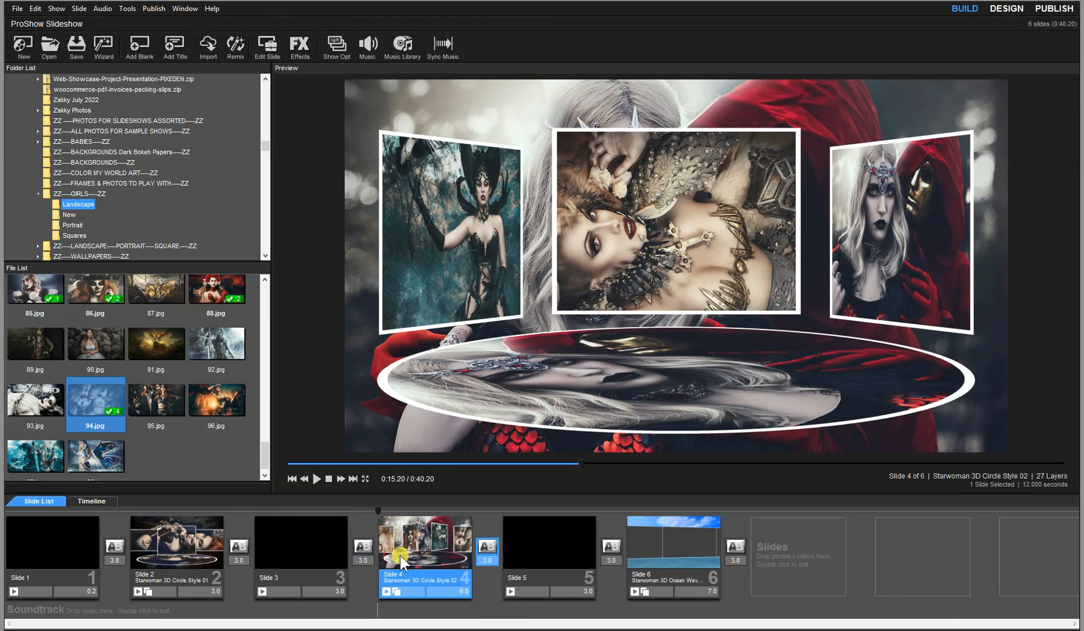
left_click(130, 8)
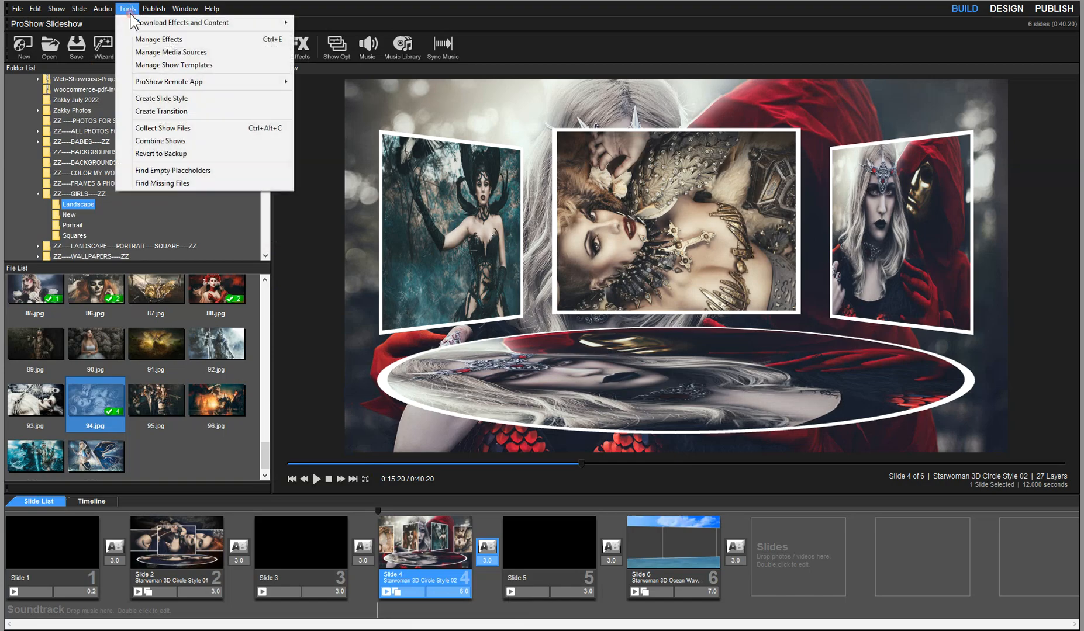
left_click(163, 99)
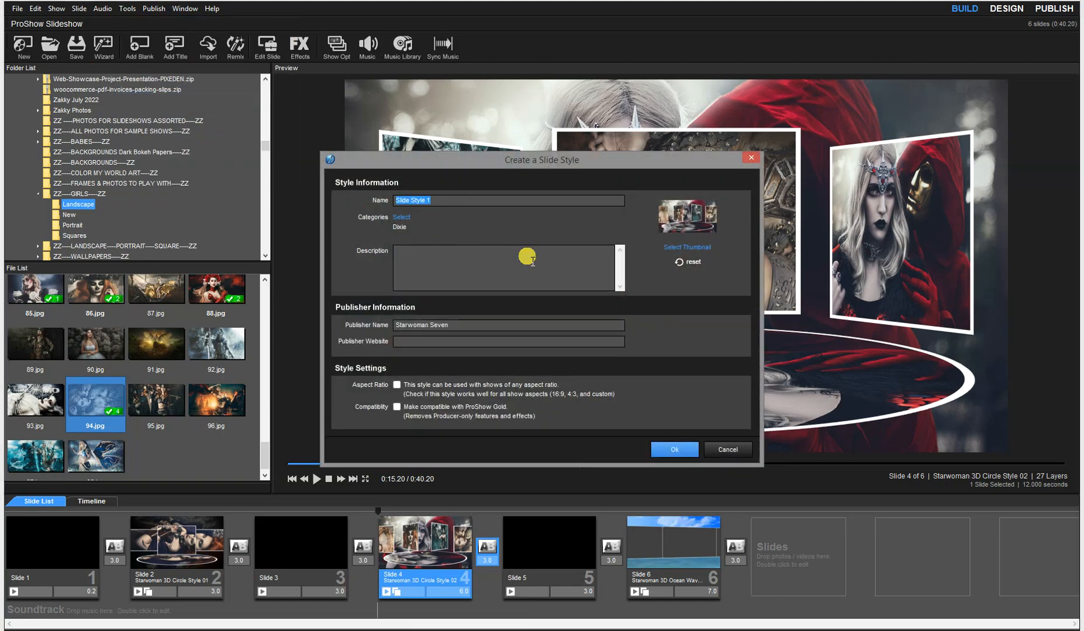
type("Dixie 2")
left_click(418, 266)
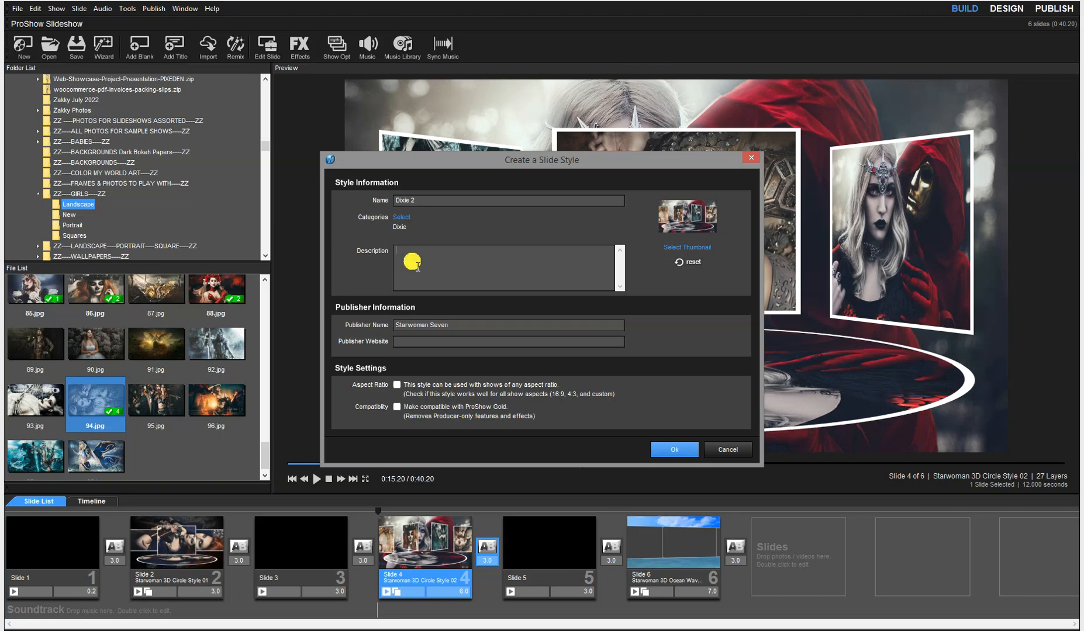
left_click(725, 449)
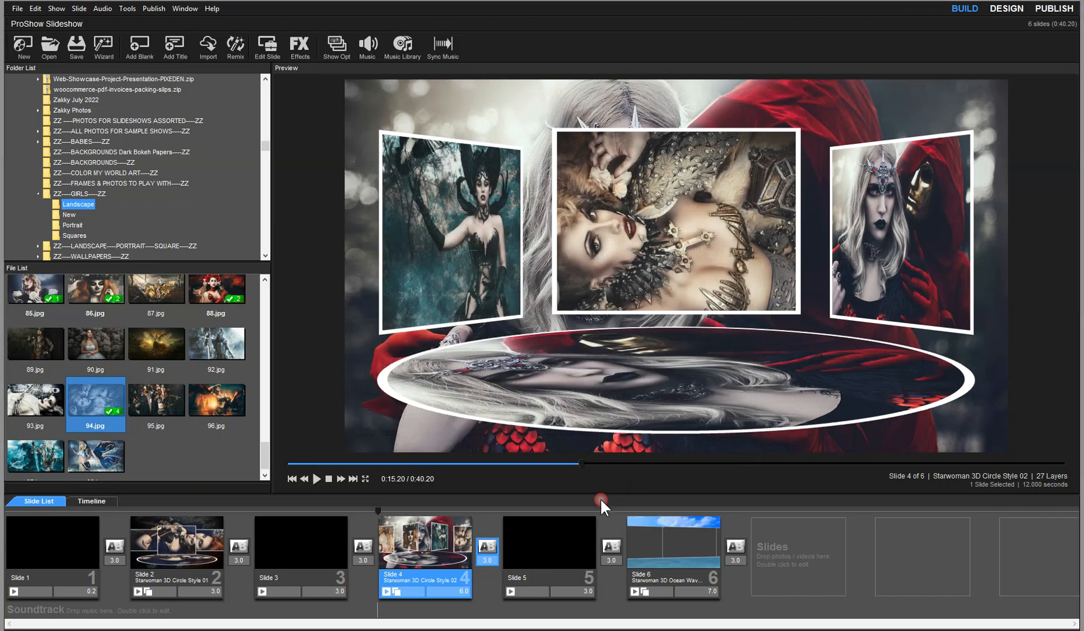
Step: Review slide 4's full layer list to count its distinct photos, and close the slide options
double_click(425, 573)
left_click_drag(397, 437, 396, 270)
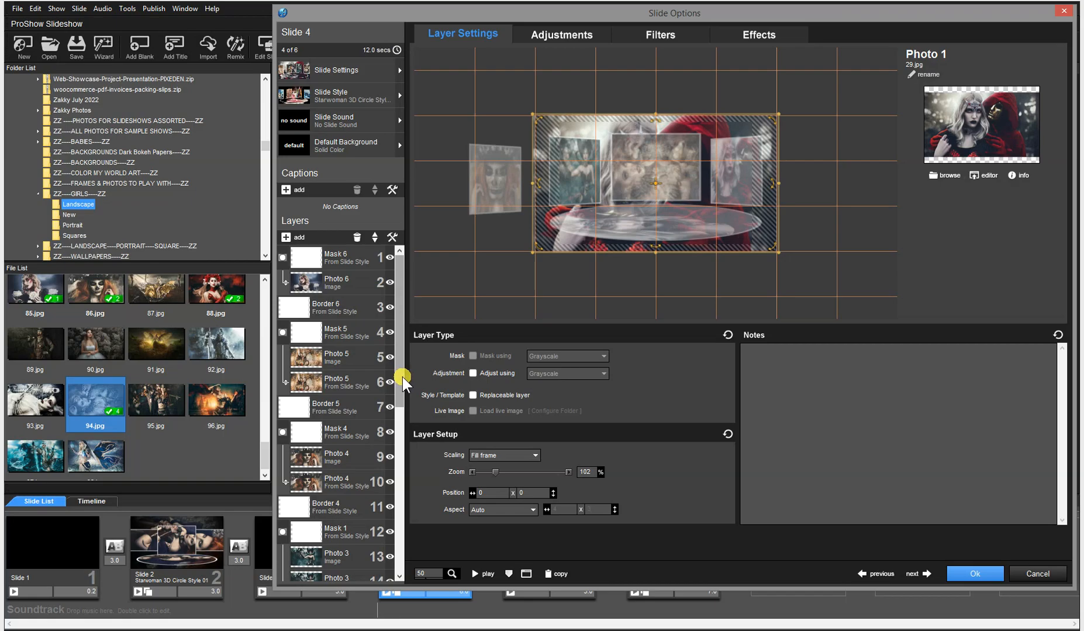
scroll(408, 374, "down", 5)
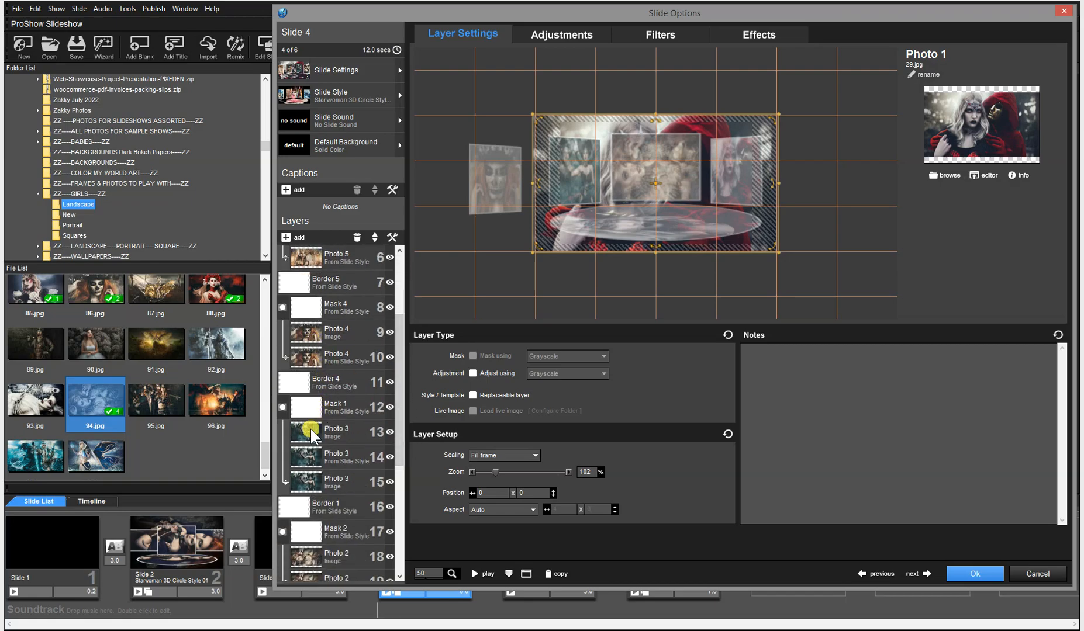
scroll(402, 524, "down", 5)
scroll(401, 518, "down", 2)
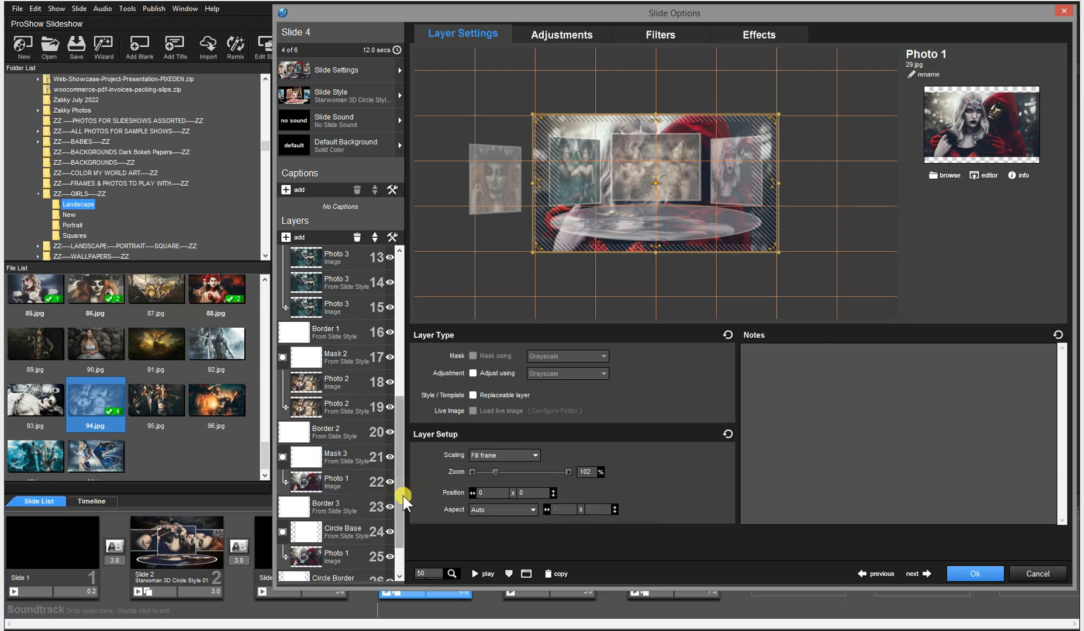
scroll(391, 503, "down", 2)
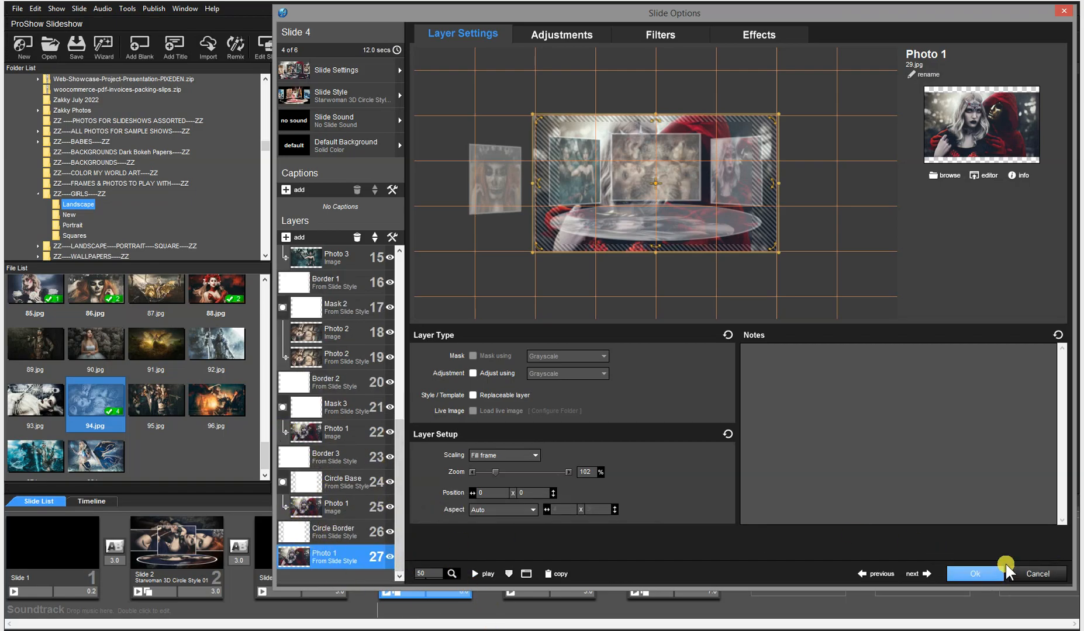
left_click(972, 573)
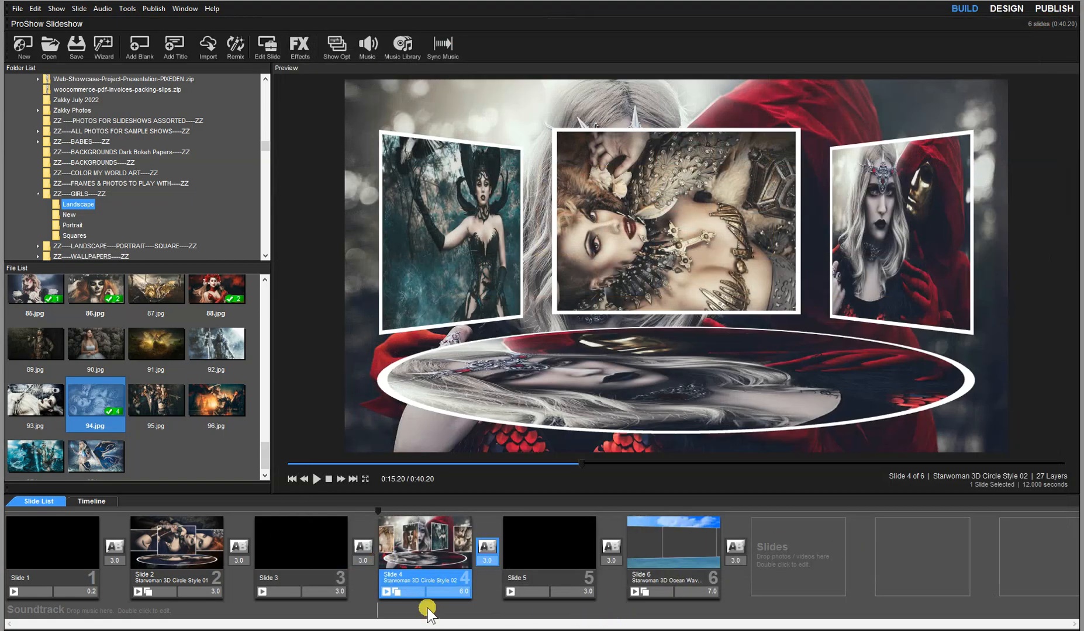
Step: Save slide 4 as any-aspect slide style Dixie 2, described "6 x Photos Landscape - Slide time 6.0 seconds - Transition time 3.0 seconds"
mouse_move(413, 583)
left_click(127, 8)
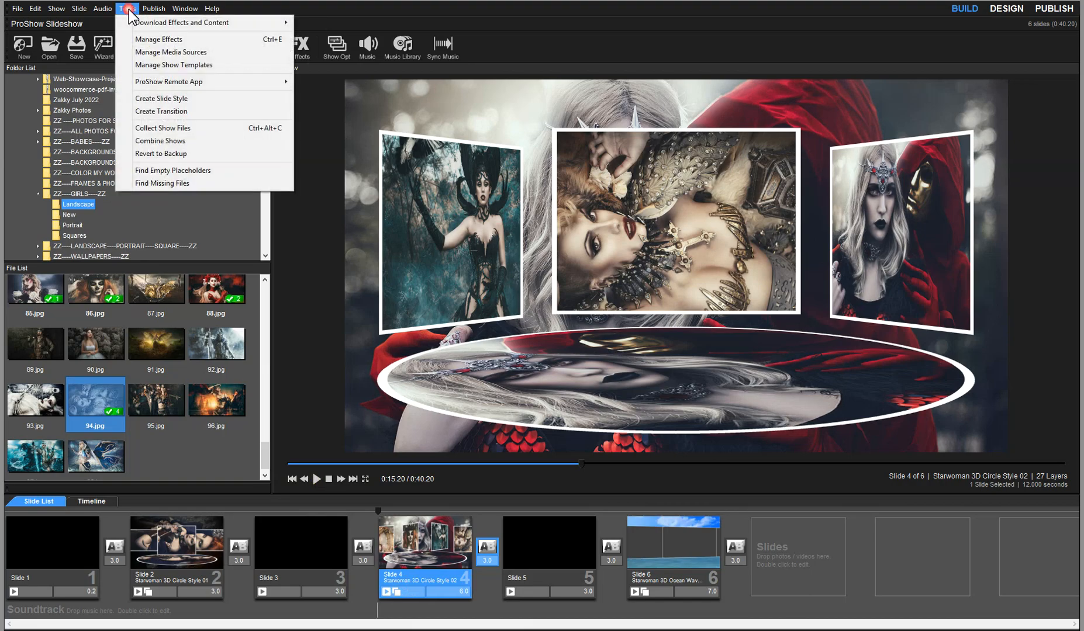
left_click(161, 98)
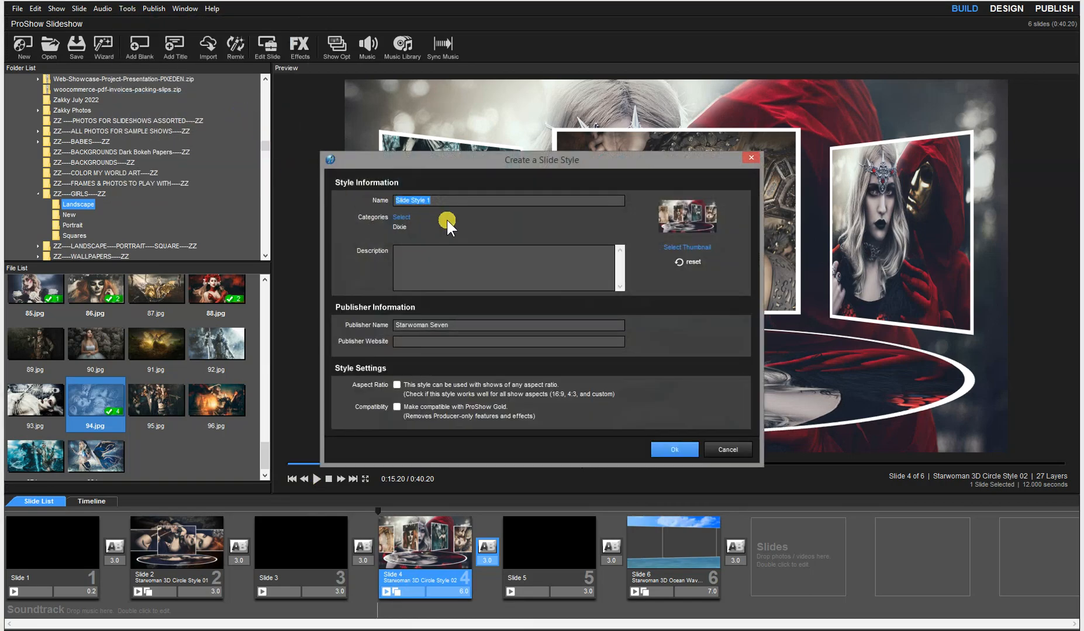
type("Dixie 2")
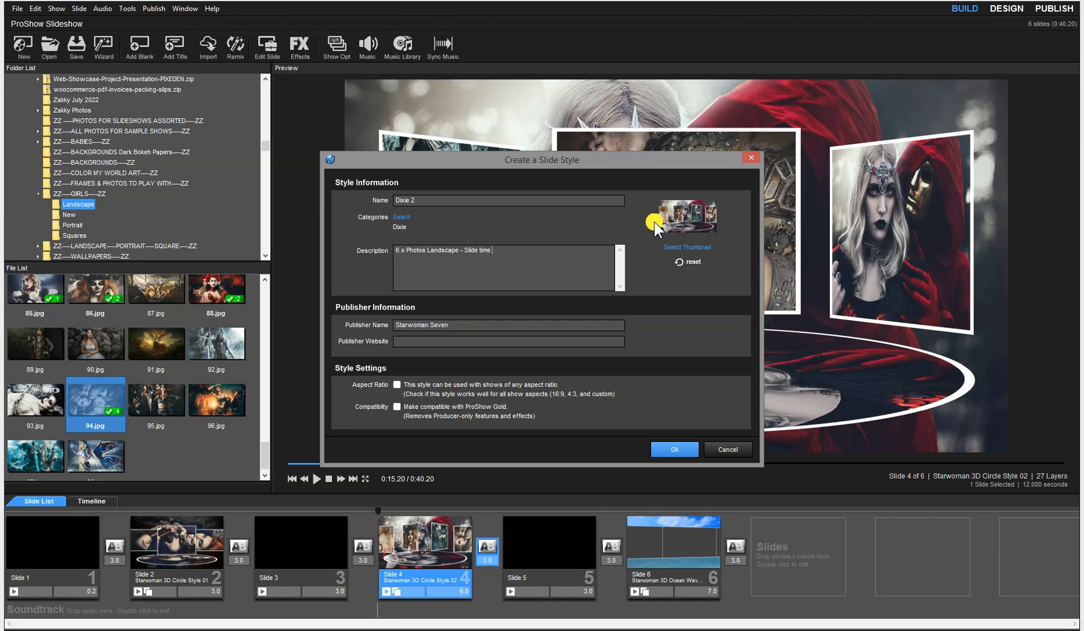
type("0 seconds - Transition time 3.0 seconds")
left_click(397, 385)
left_click(664, 447)
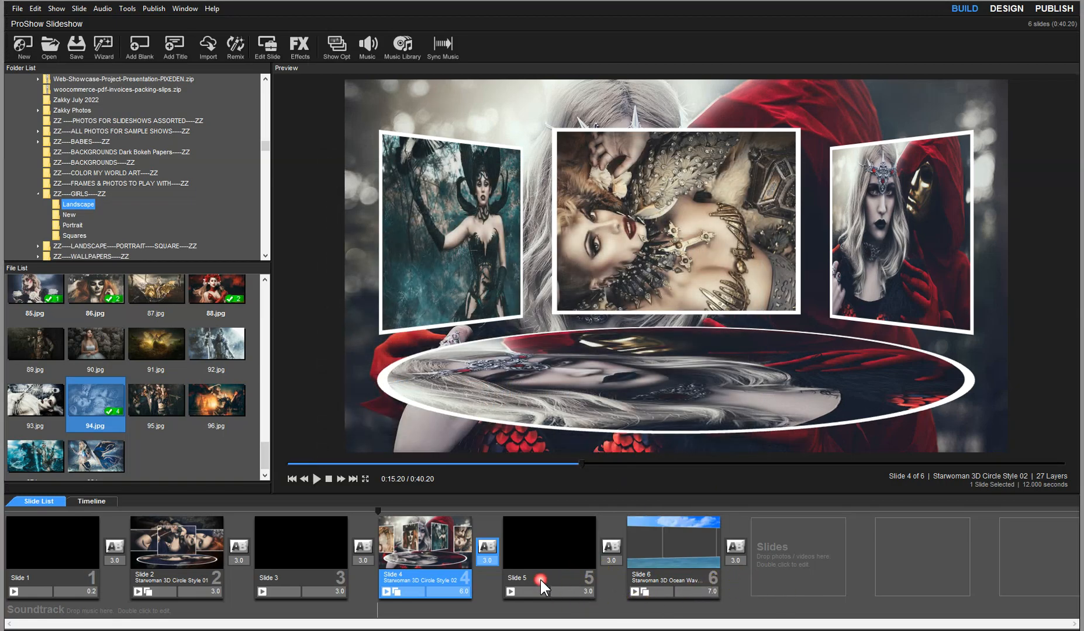
Step: Apply the Dixie 2 slide style from the Dixie category to blank slide 5 and close the effects window
left_click(540, 581)
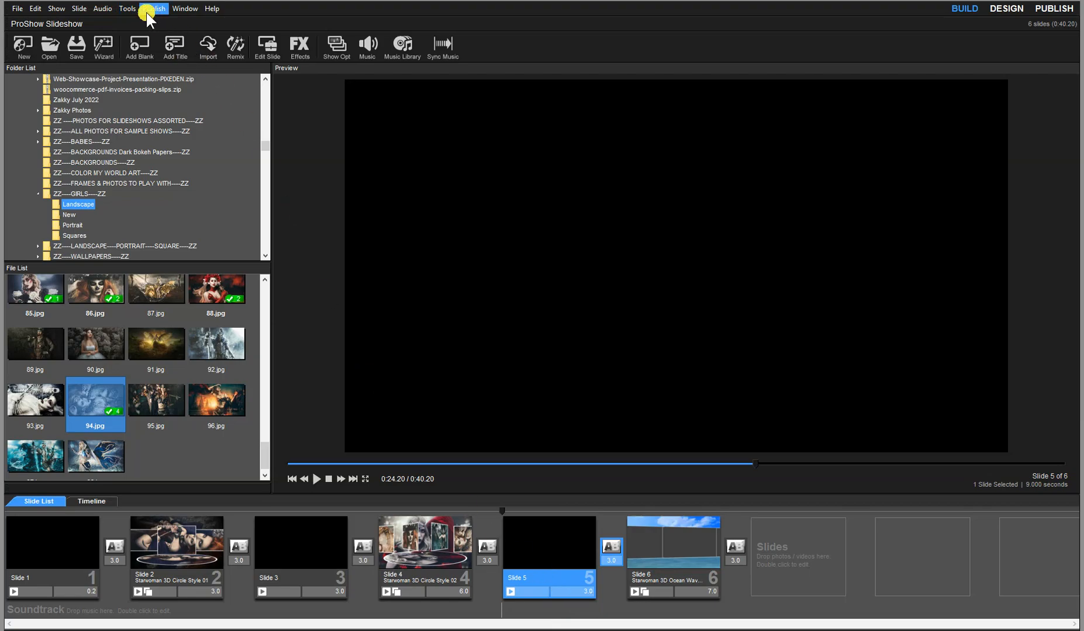
left_click(131, 8)
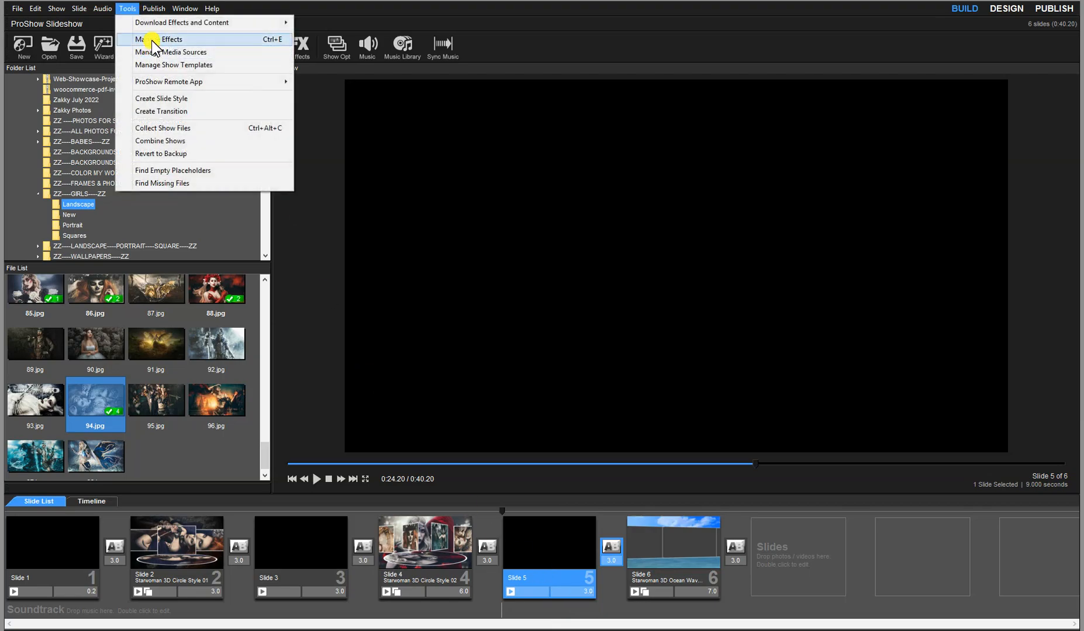
left_click(152, 40)
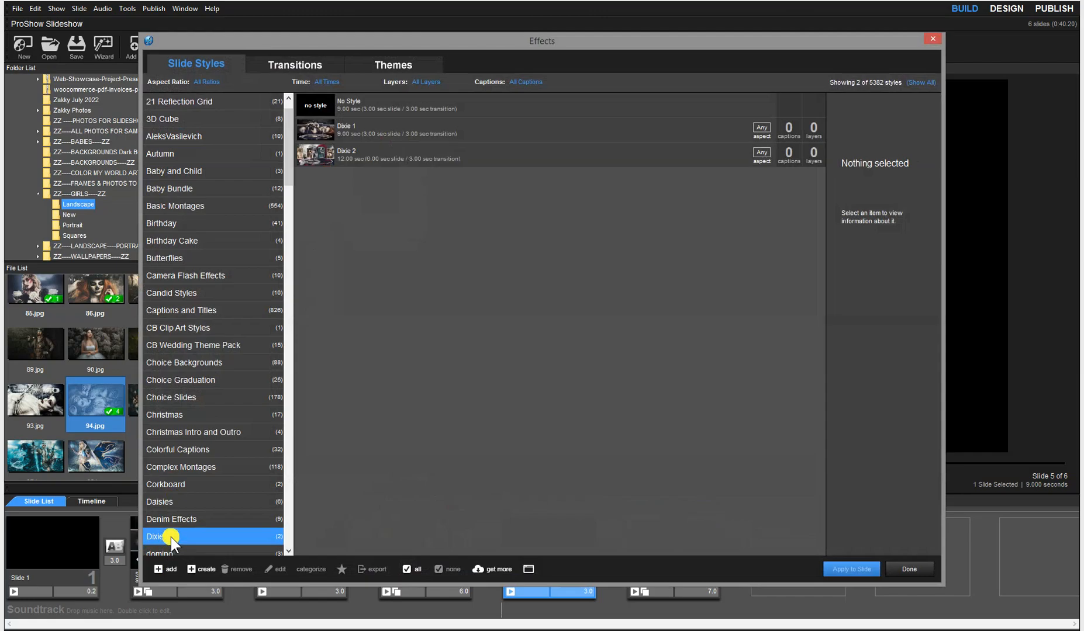
left_click(326, 158)
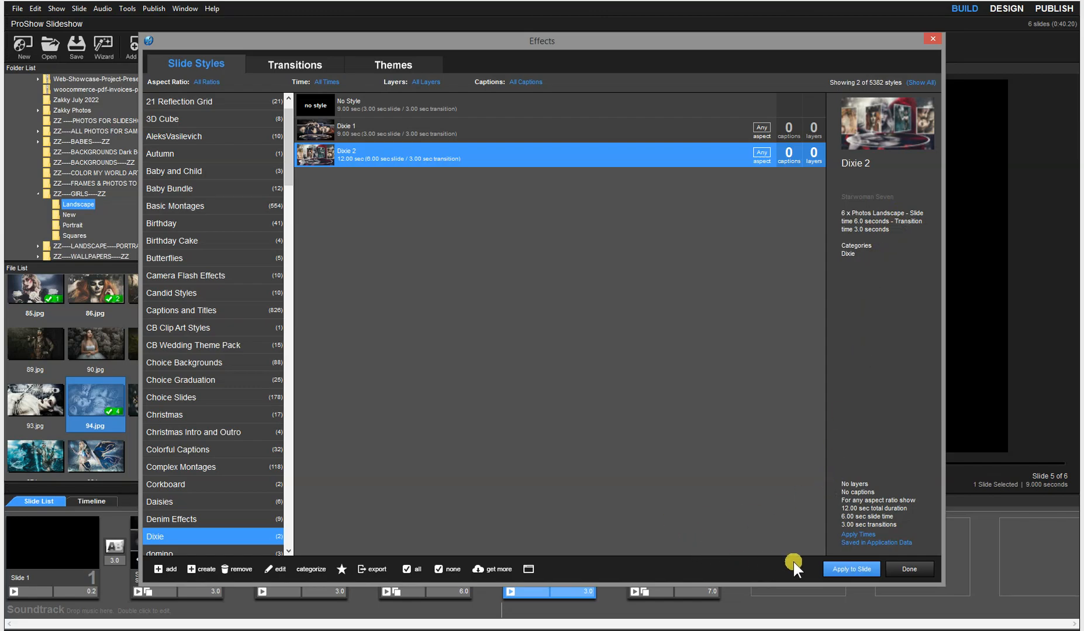
left_click(857, 568)
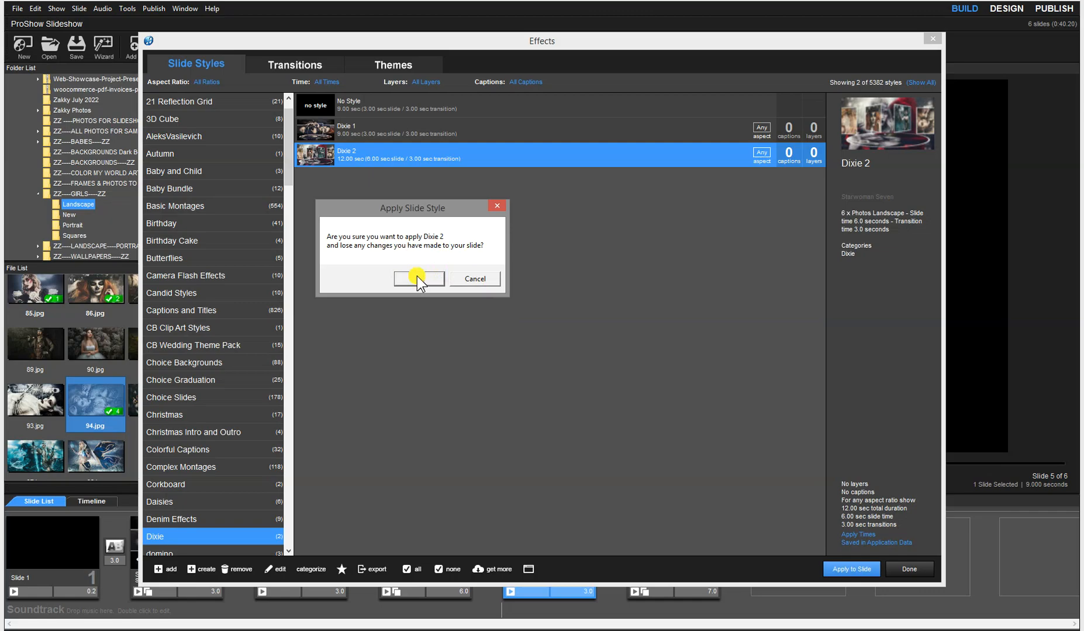
left_click(417, 279)
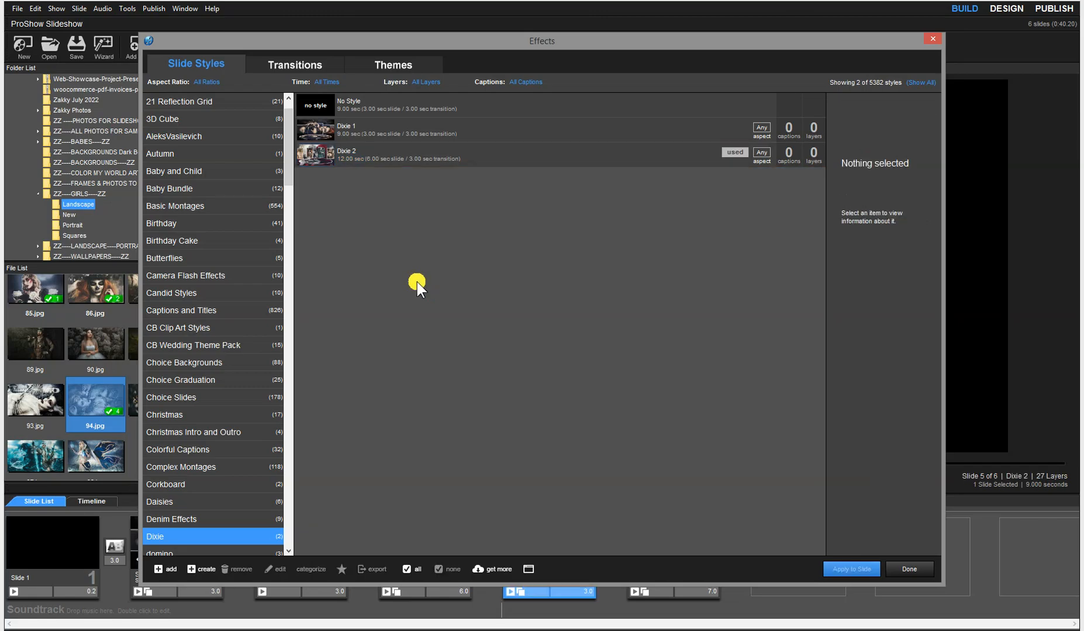
left_click(907, 567)
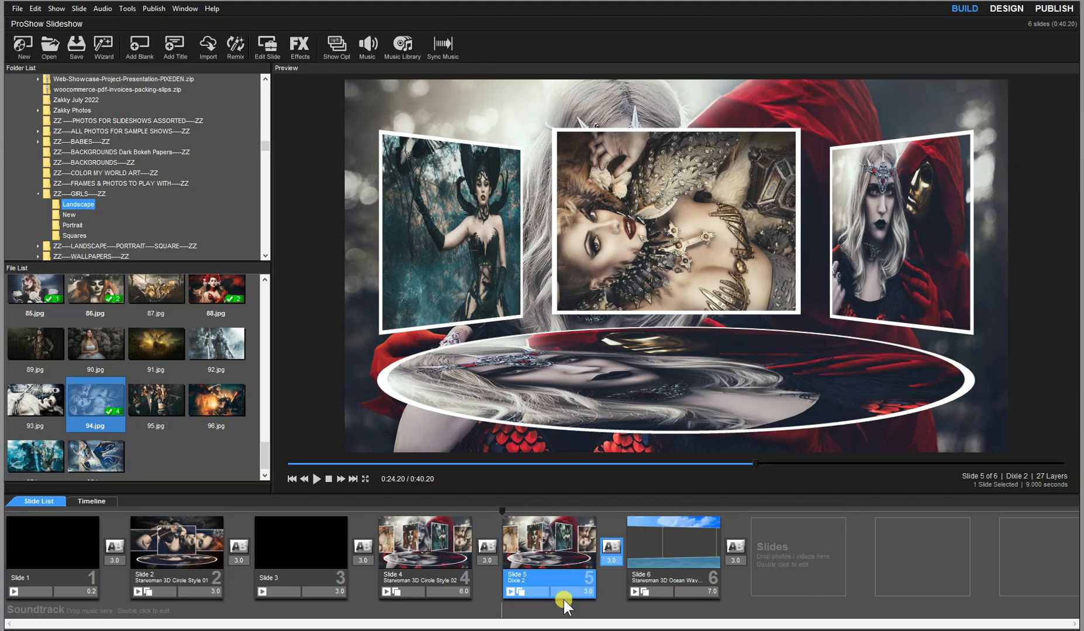
Step: Set slide 5's time to 6 seconds and play its preview through the transition into slide 6
left_click(590, 594)
type("6")
key("Return")
left_click(316, 477)
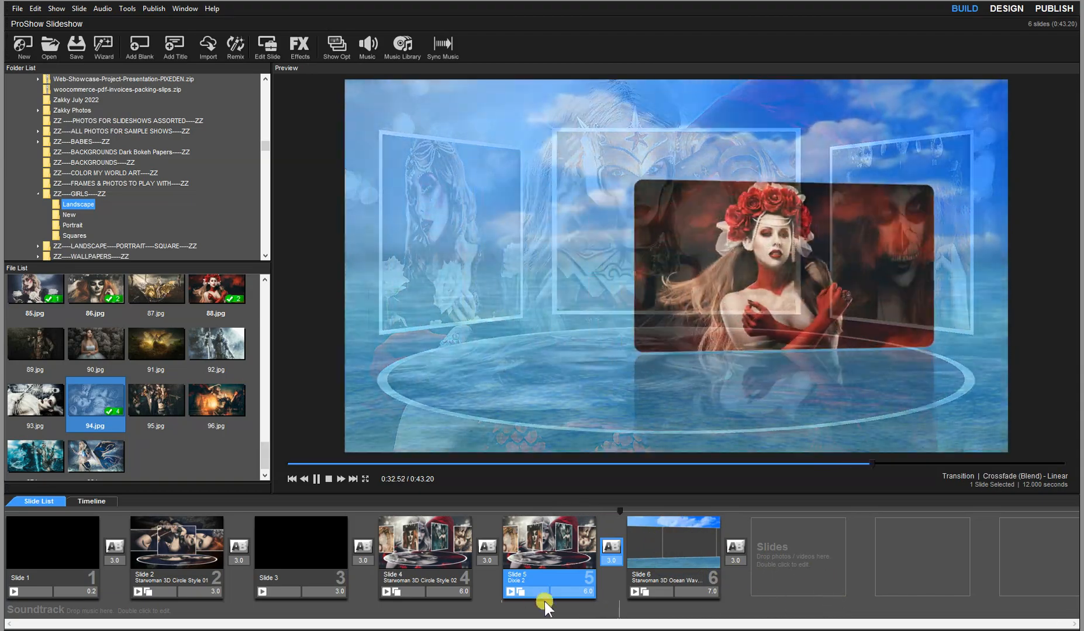
left_click(329, 479)
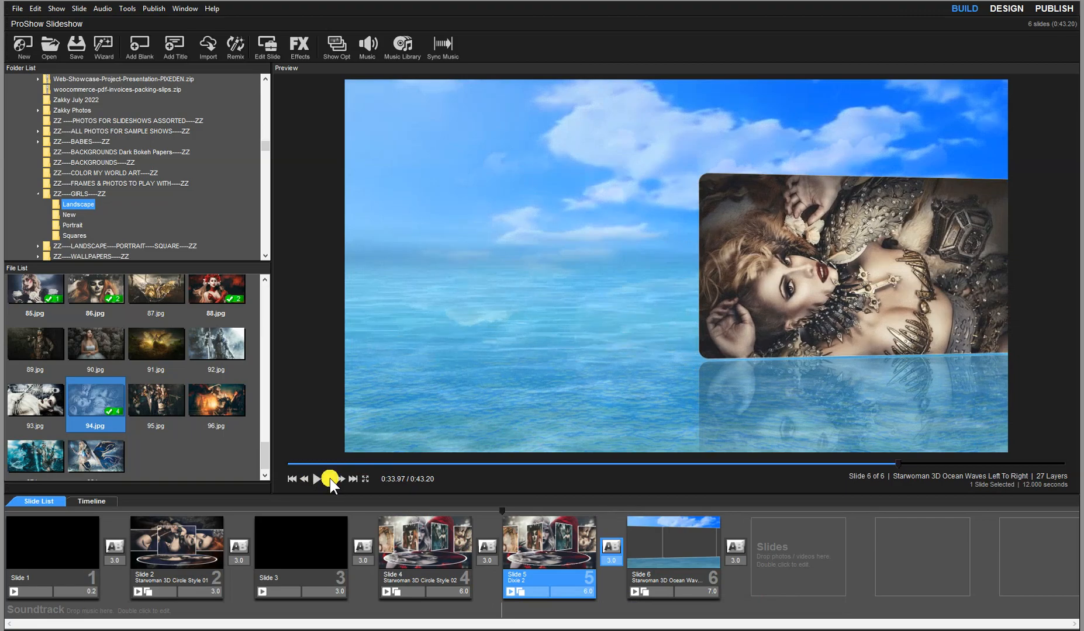
left_click(329, 478)
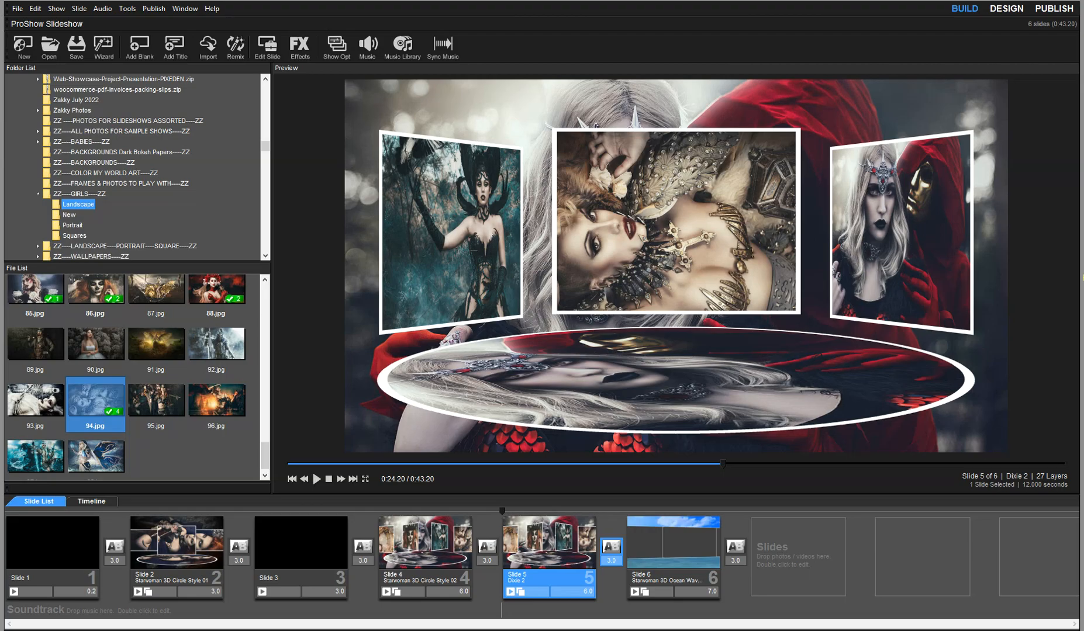
Step: Switch to the File Explorer window showing C:\ProgramData\Photodex\ProShow\Styles and move it fully into view
left_click(1083, 278)
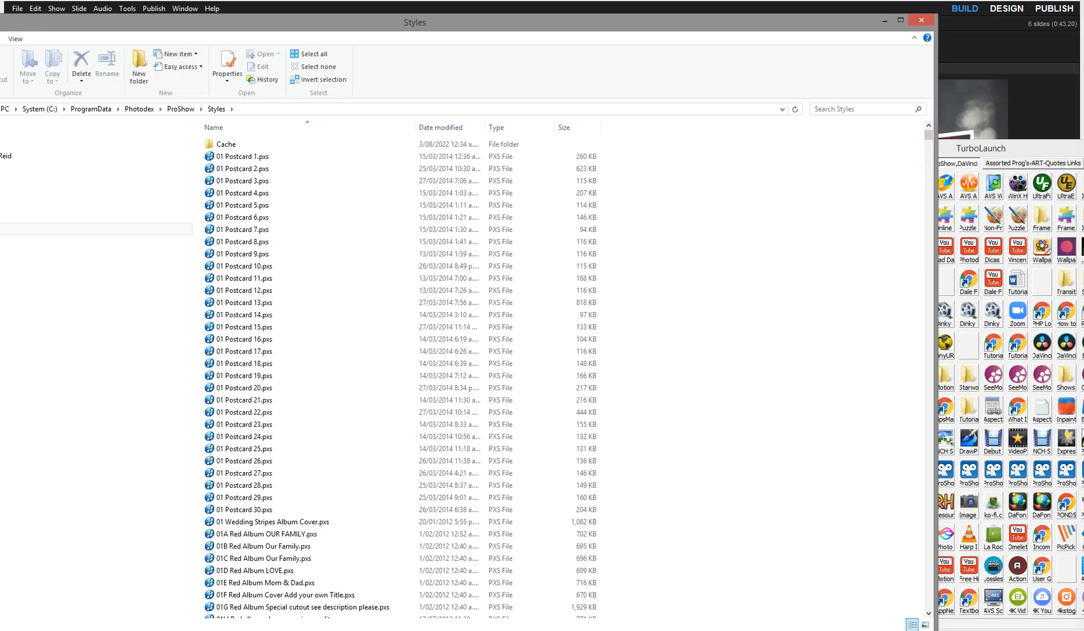
left_click(798, 2)
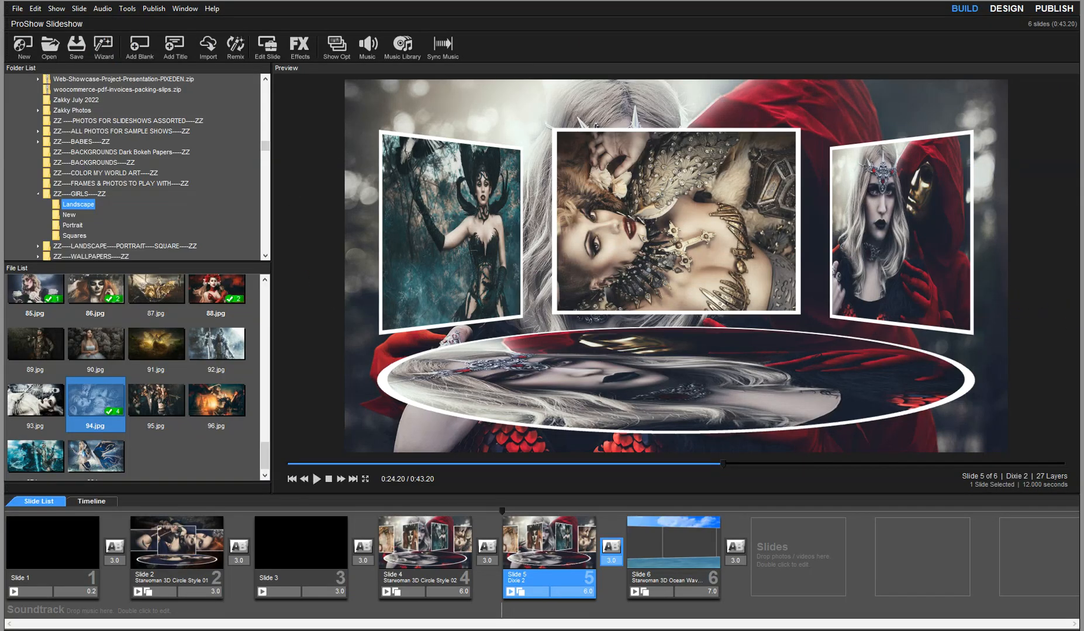
left_click(1082, 284)
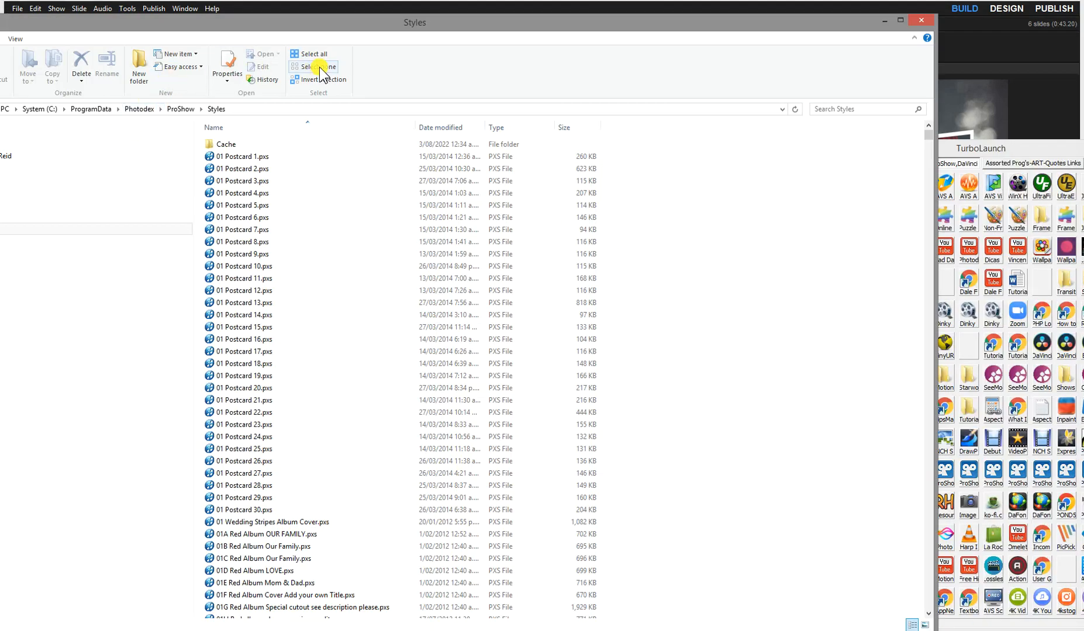
left_click_drag(334, 23, 357, 24)
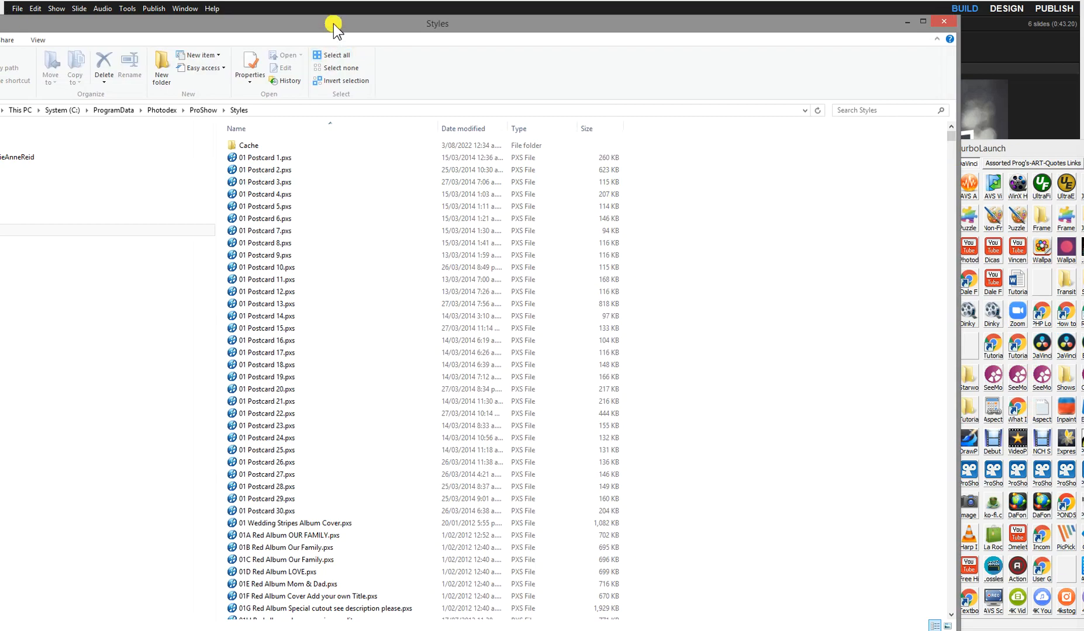
left_click_drag(334, 24, 428, 27)
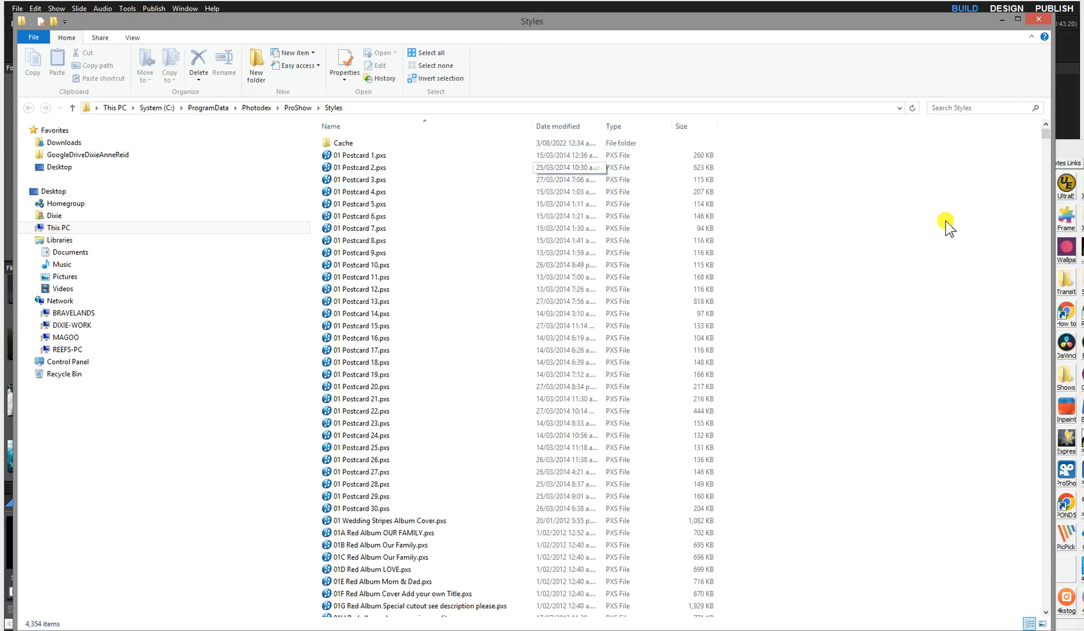
Step: Locate the Dixie 1.pxs and Dixie 2.pxs style files in the Styles folder
left_click_drag(1047, 133, 1047, 185)
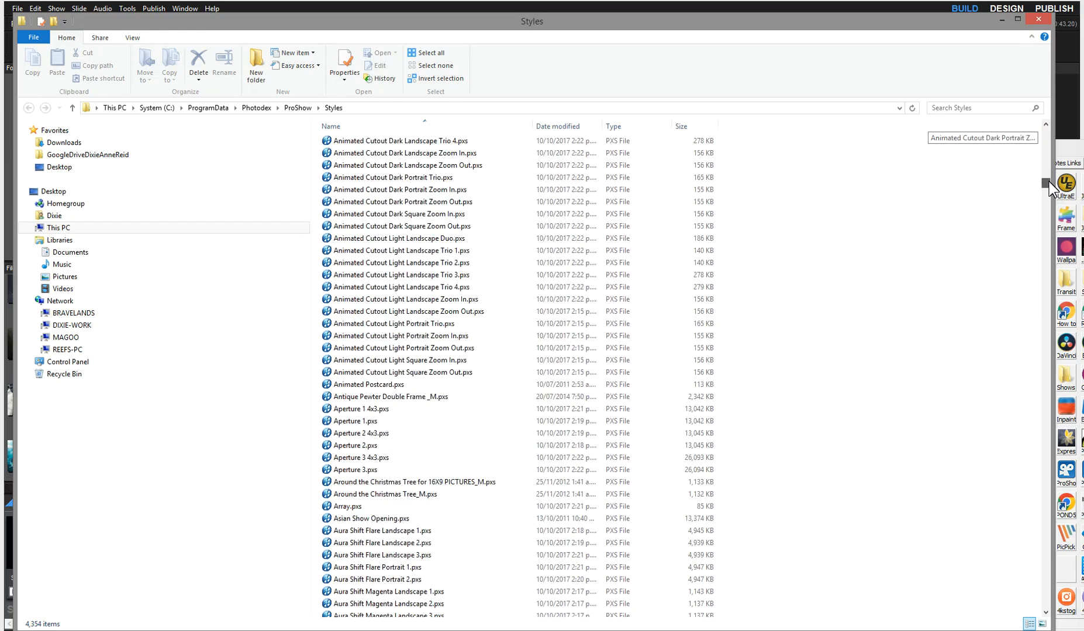
left_click_drag(1049, 182, 1048, 201)
left_click_drag(1048, 201, 1050, 239)
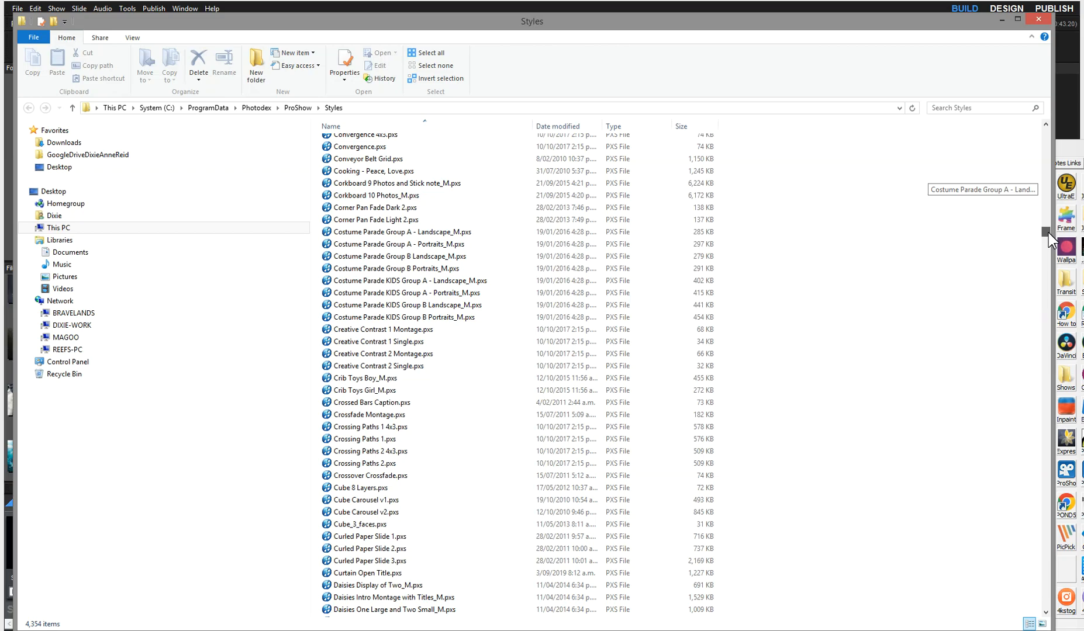
left_click_drag(1049, 234, 1050, 240)
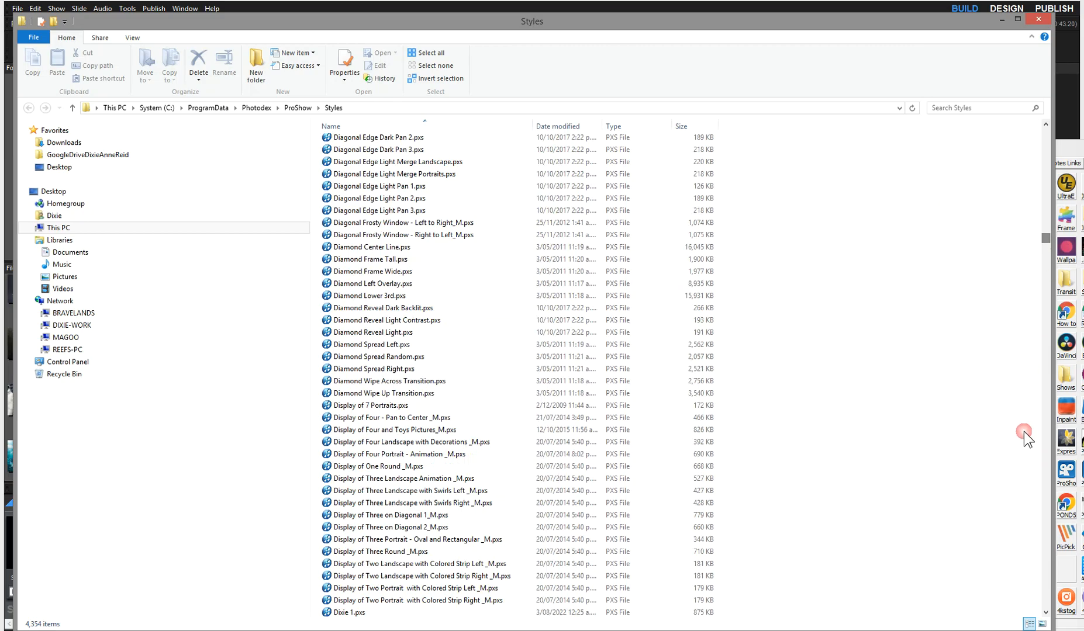
scroll(908, 482, "down", 2)
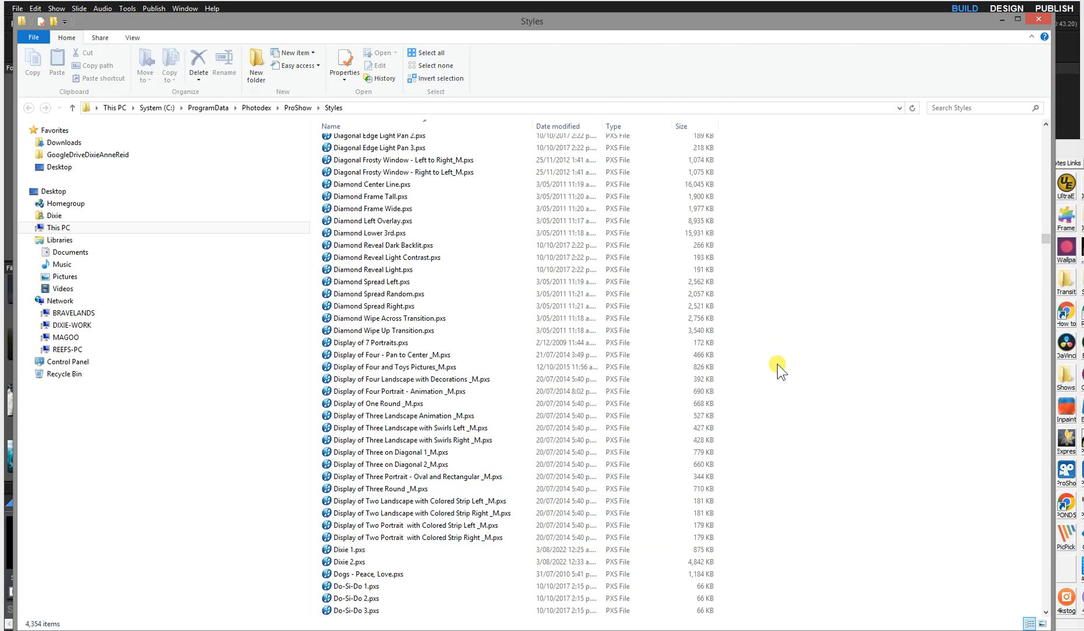
left_click(565, 391)
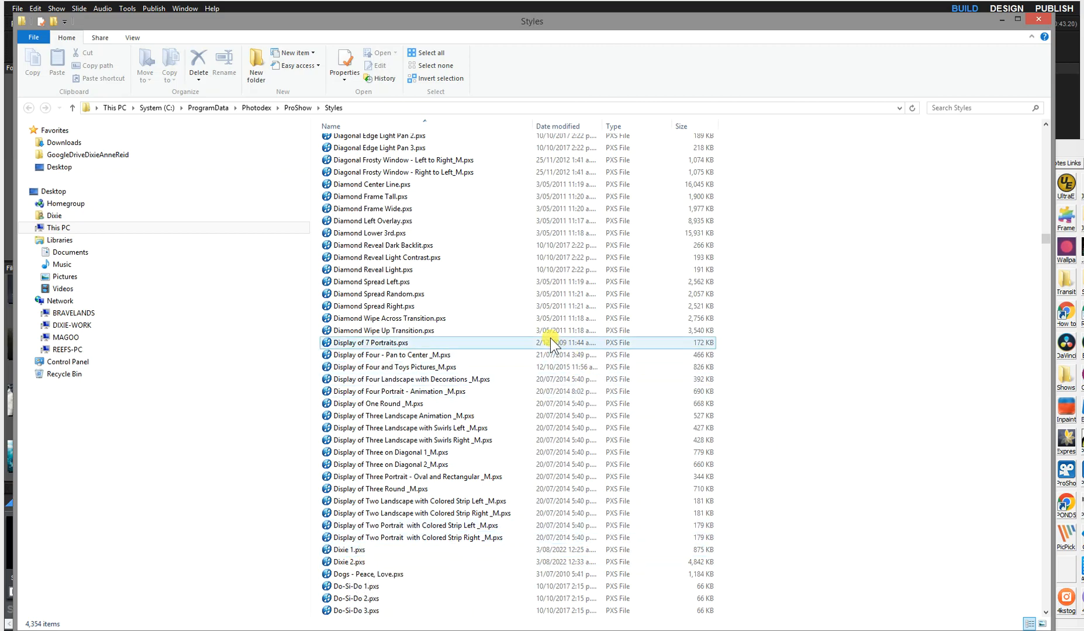
Step: Open the Dixie 1 folder inside the Styles folder's Cache subfolder
left_click_drag(1047, 238, 1044, 130)
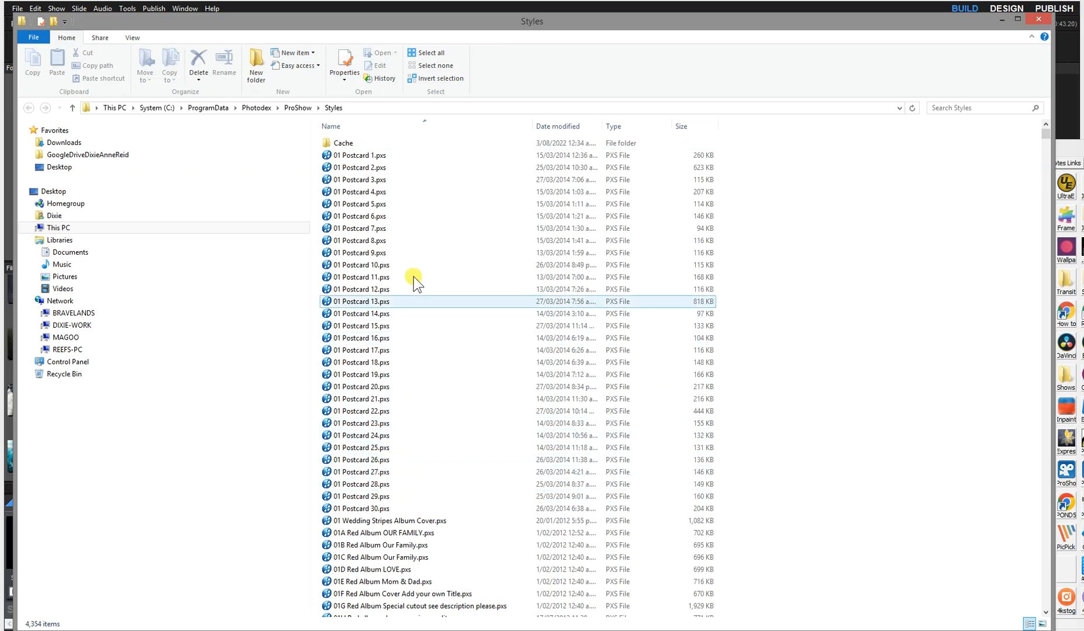
double_click(351, 145)
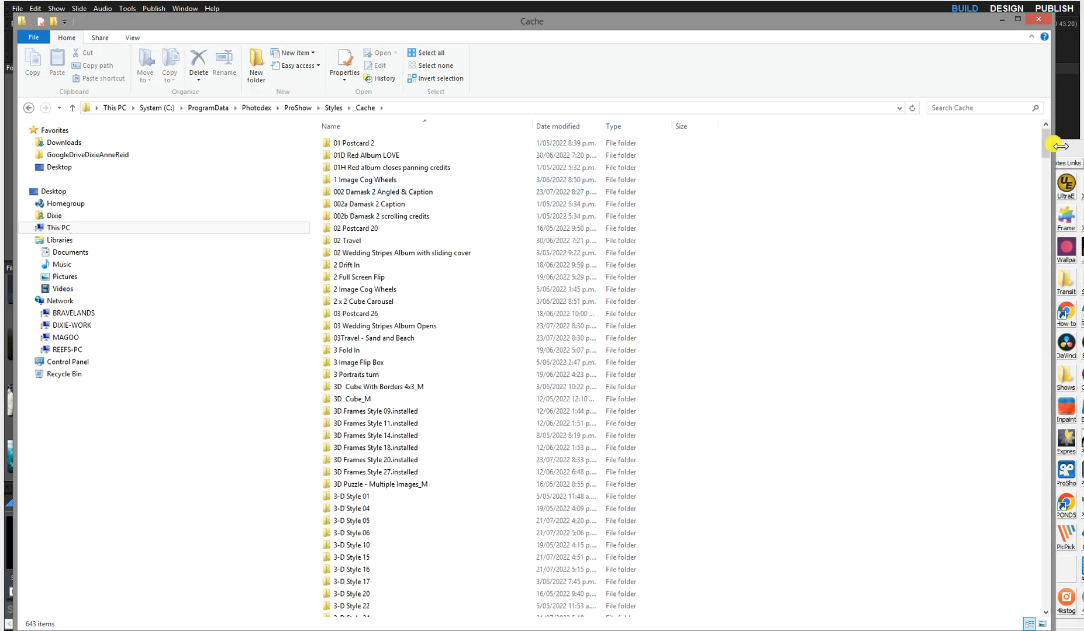
left_click_drag(1046, 145, 1049, 335)
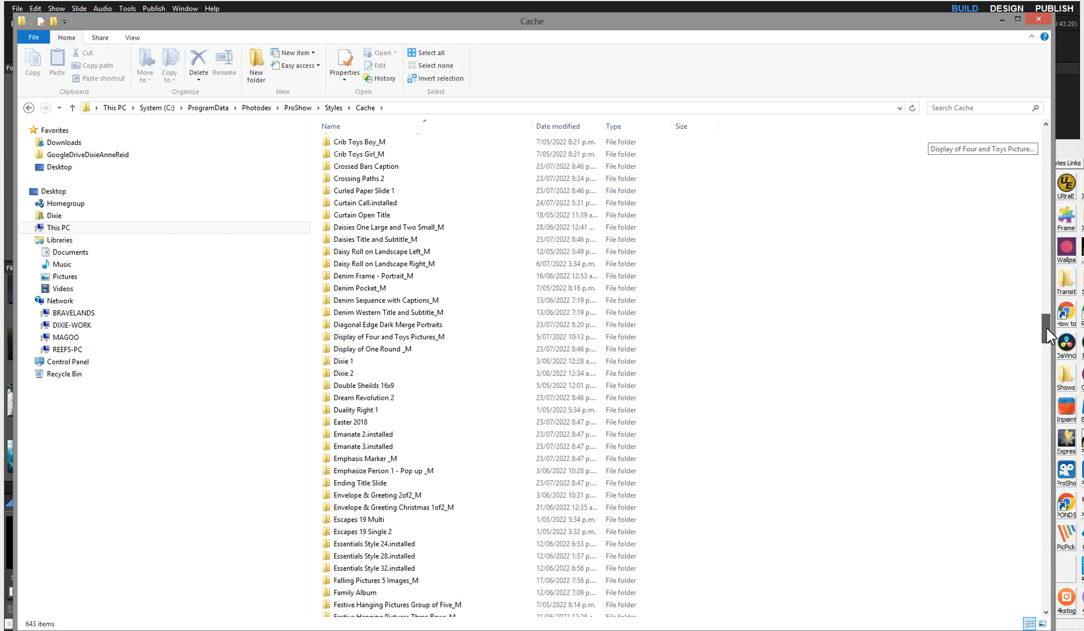
double_click(345, 360)
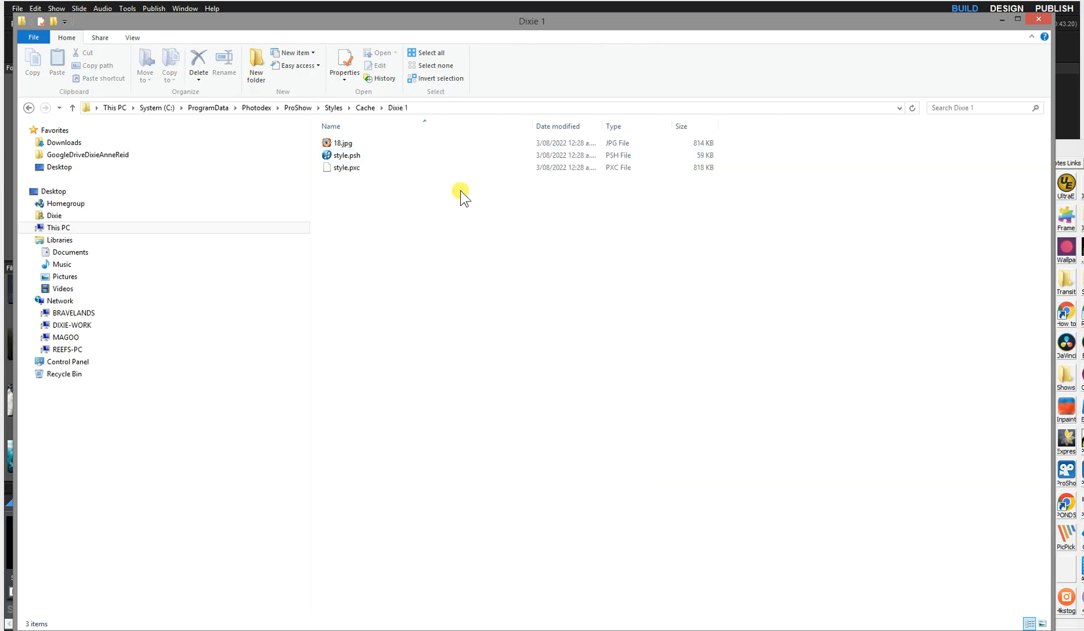
Step: View the embedded photo 18.jpg from the Dixie 1 cache folder in the image viewer, and close the viewer
left_click(343, 146)
double_click(342, 147)
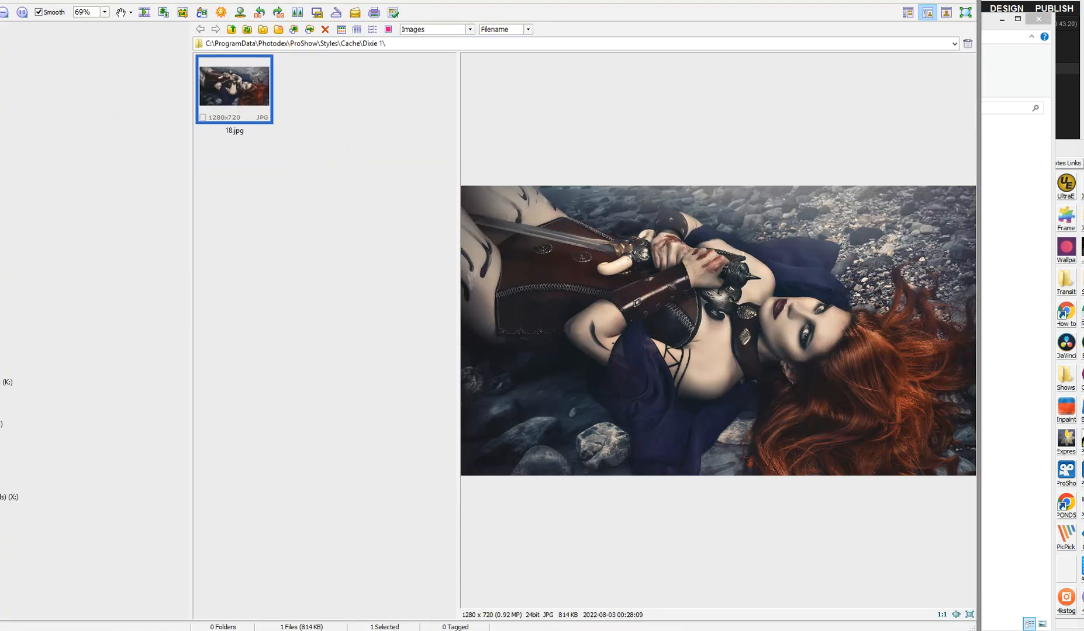
left_click_drag(546, 2, 605, 4)
left_click(443, 131)
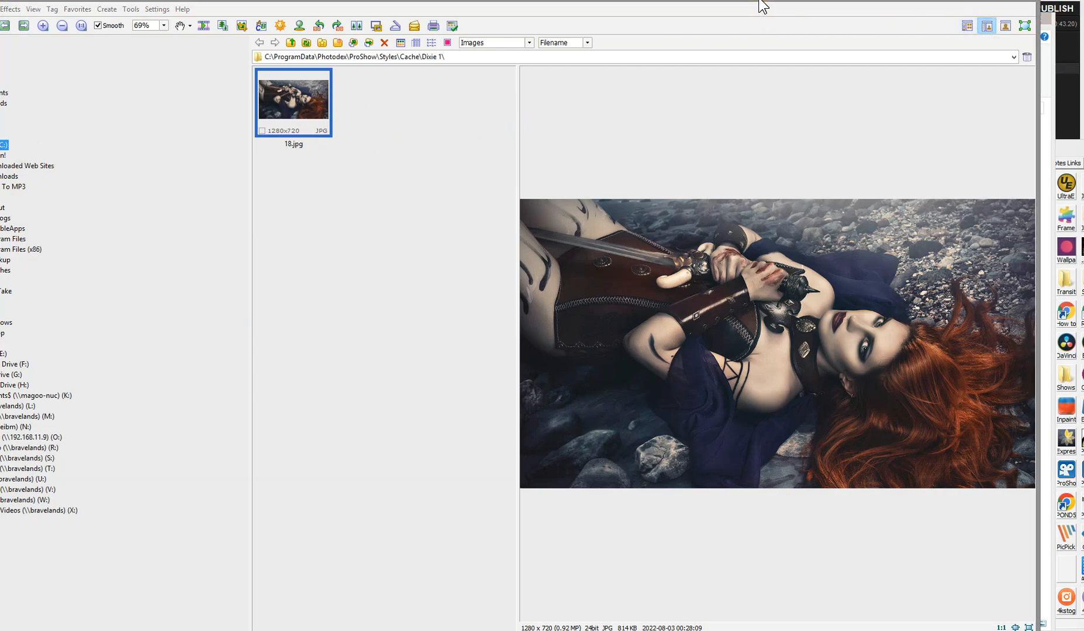
left_click_drag(760, 4, 664, 68)
left_click(925, 54)
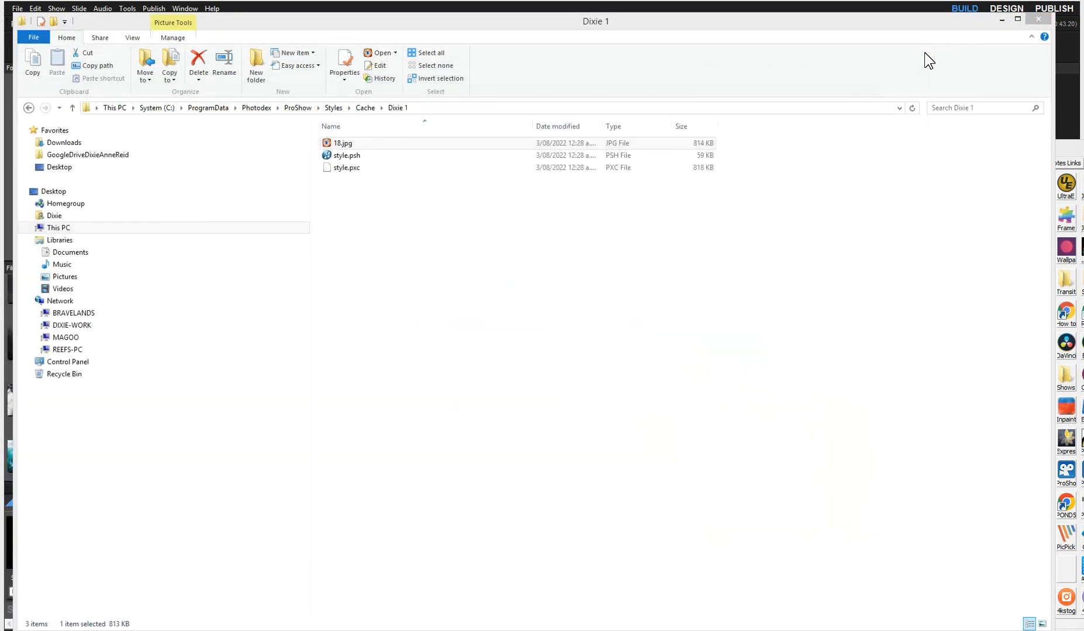
Step: Return to the Cache folder and open its Dixie 2 folder to examine the stored photos and style files
left_click(366, 108)
scroll(805, 361, "down", 2)
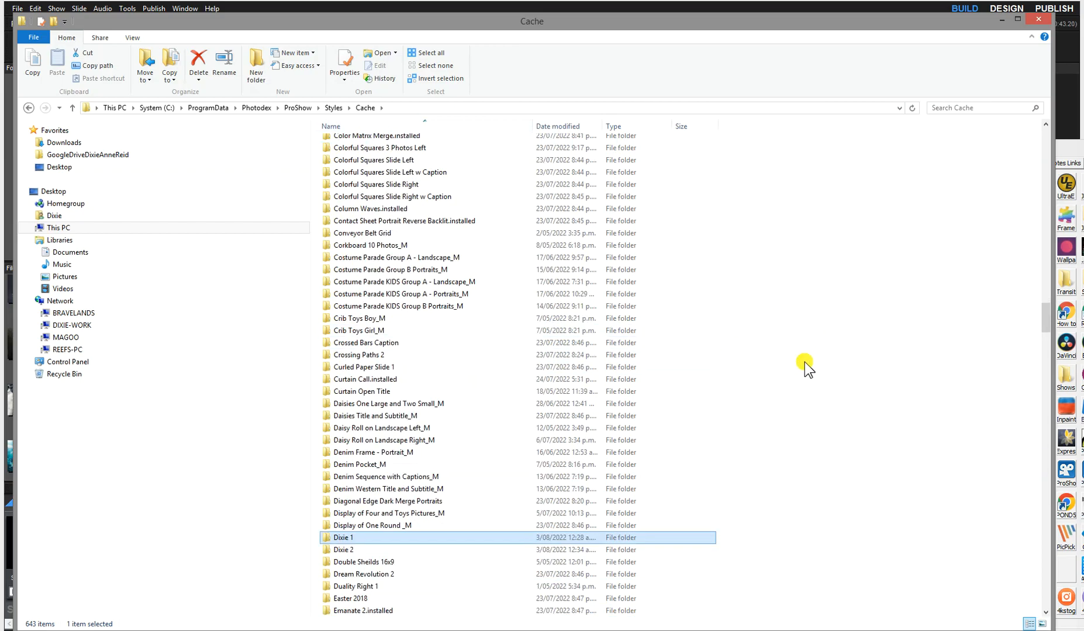
double_click(351, 549)
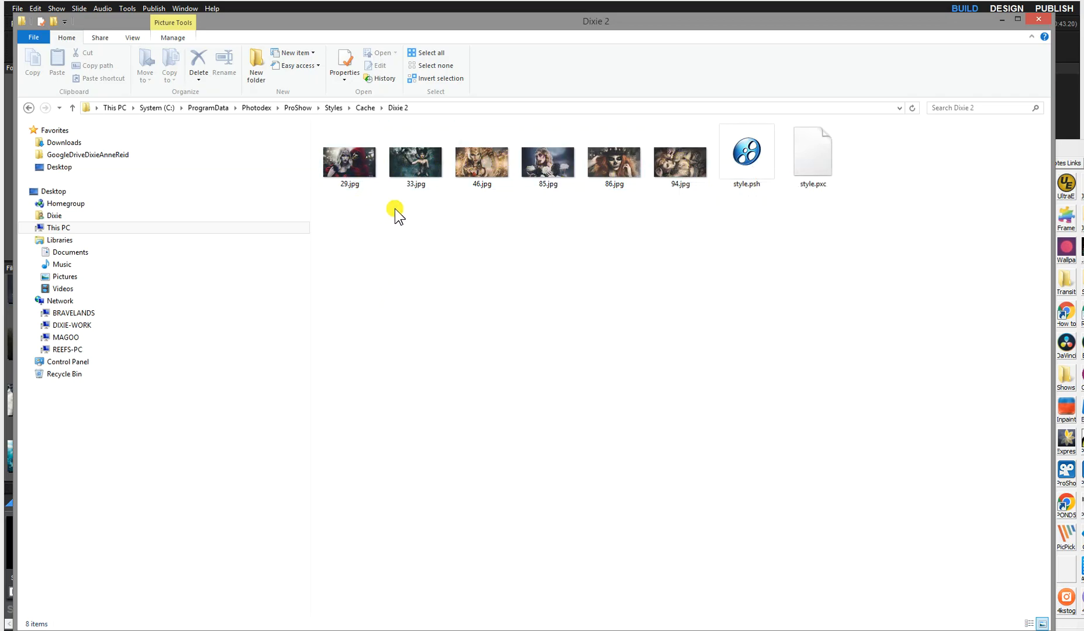
mouse_move(364, 156)
mouse_move(751, 155)
mouse_move(372, 198)
Step: View 29.jpg and the other Dixie 2 cache photos in the image viewer, and close the viewer
left_click(354, 167)
left_click(351, 170)
double_click(351, 169)
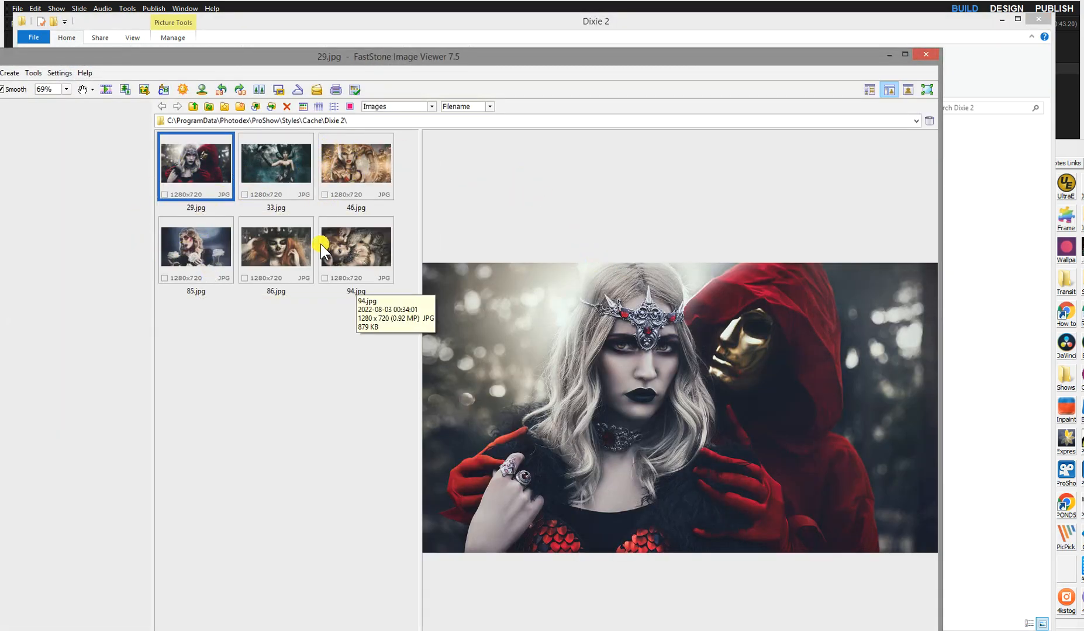
left_click(925, 53)
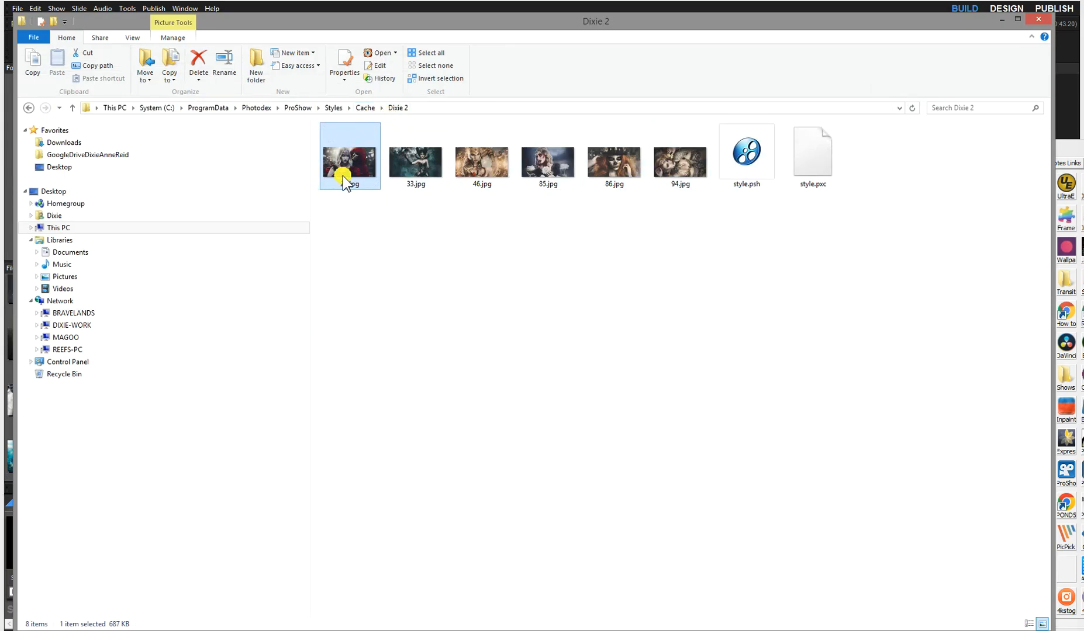
Step: Go back through Cache to the Styles folder and close the File Explorer window
left_click(365, 108)
left_click(334, 108)
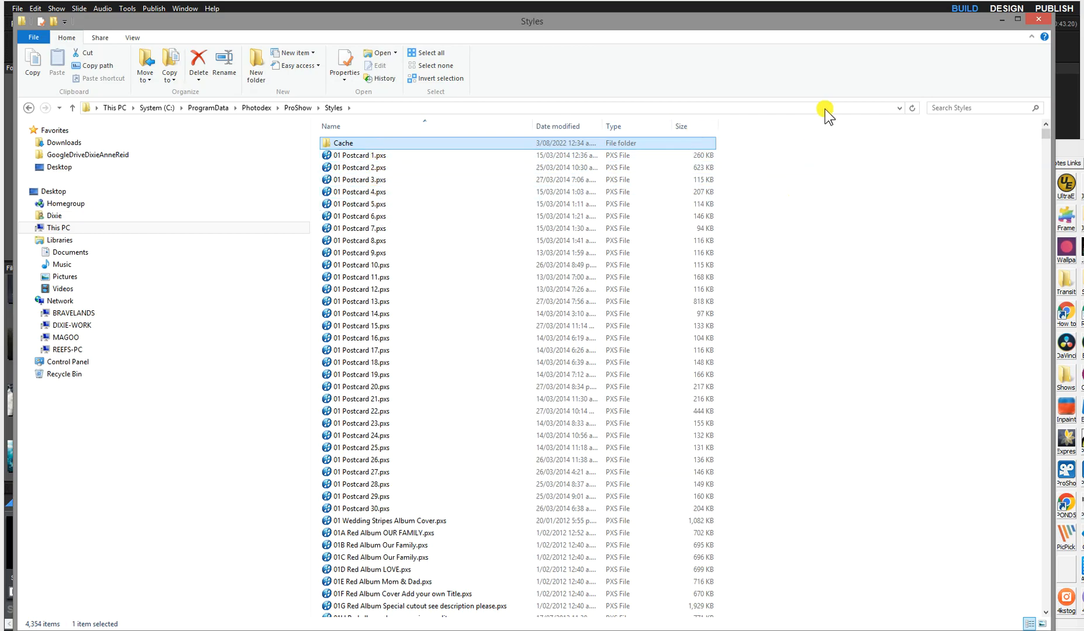
left_click(1039, 18)
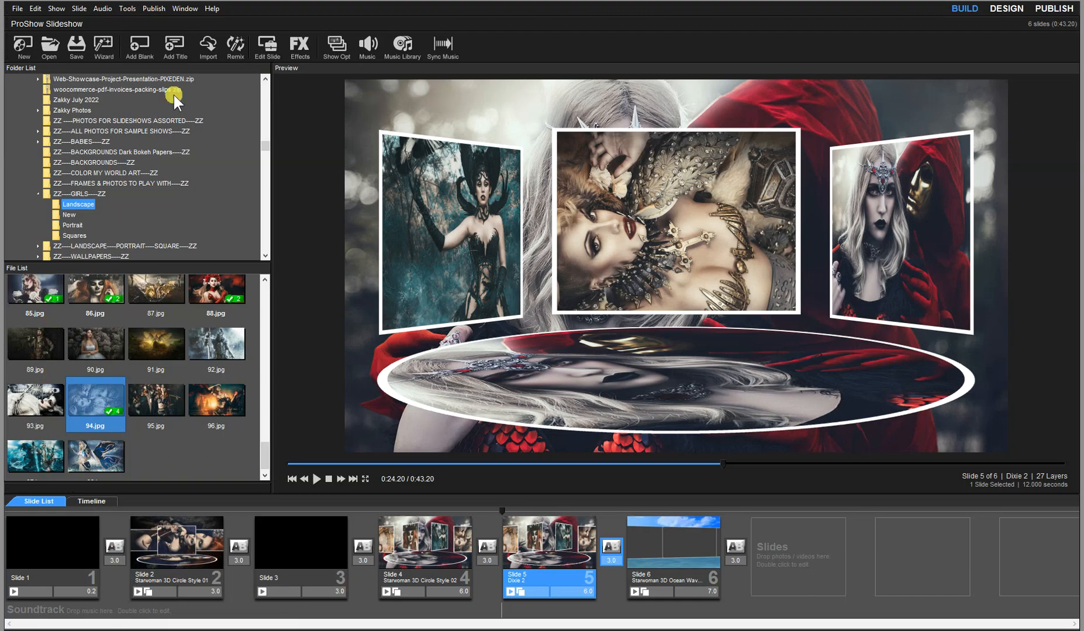
left_click(129, 9)
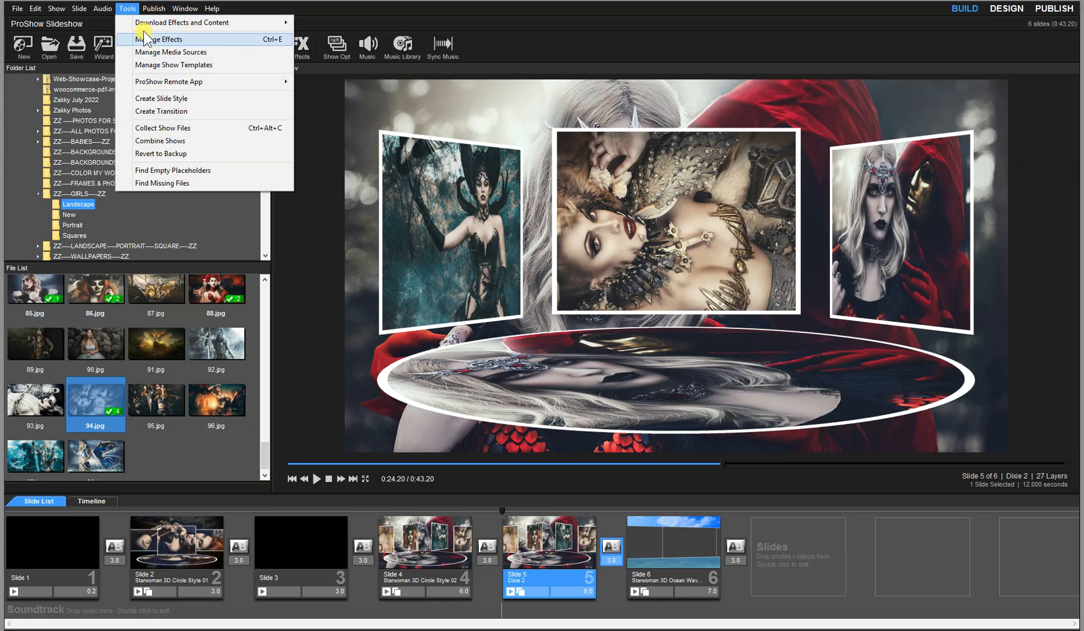
left_click(185, 0)
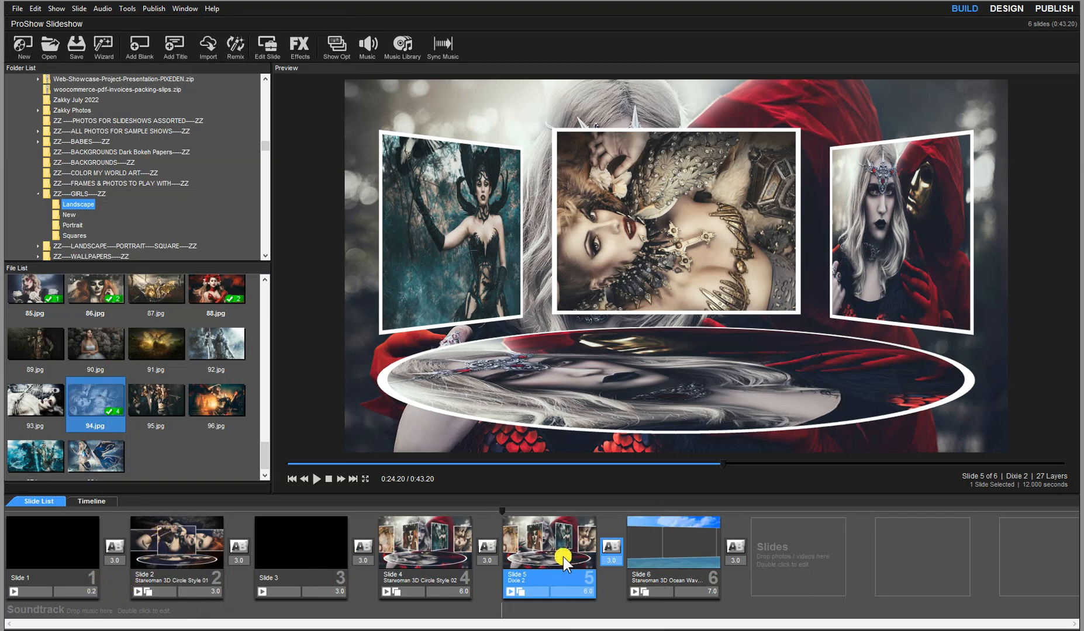
Step: Start adding a sound file to the show's soundtrack and browse Documents to the Music folder inside + ALL PROSHOW PRODUCER
left_click(104, 9)
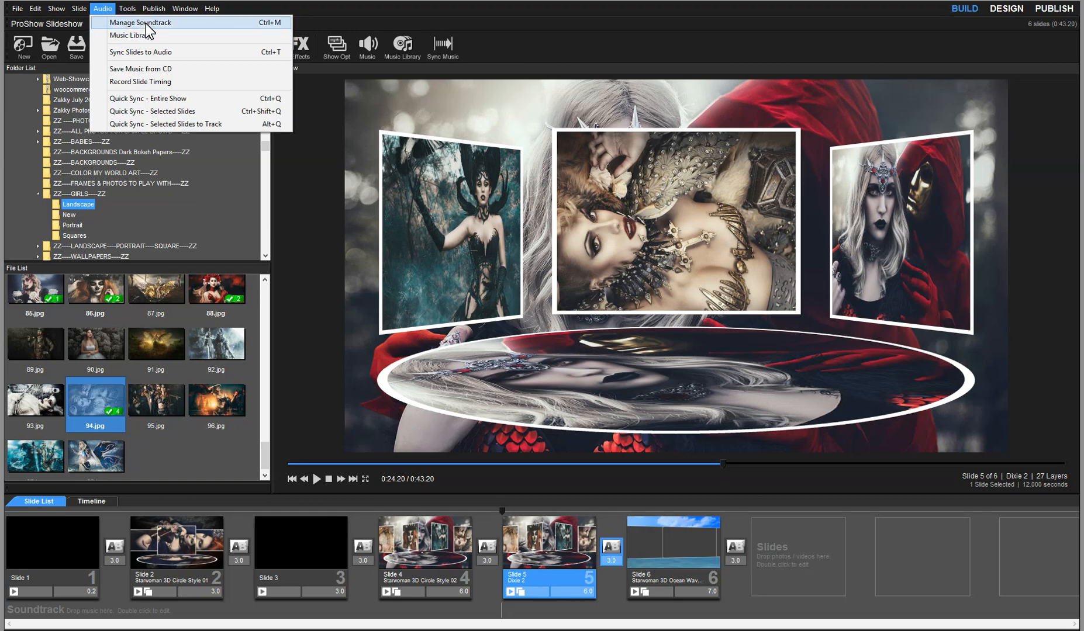
left_click(145, 22)
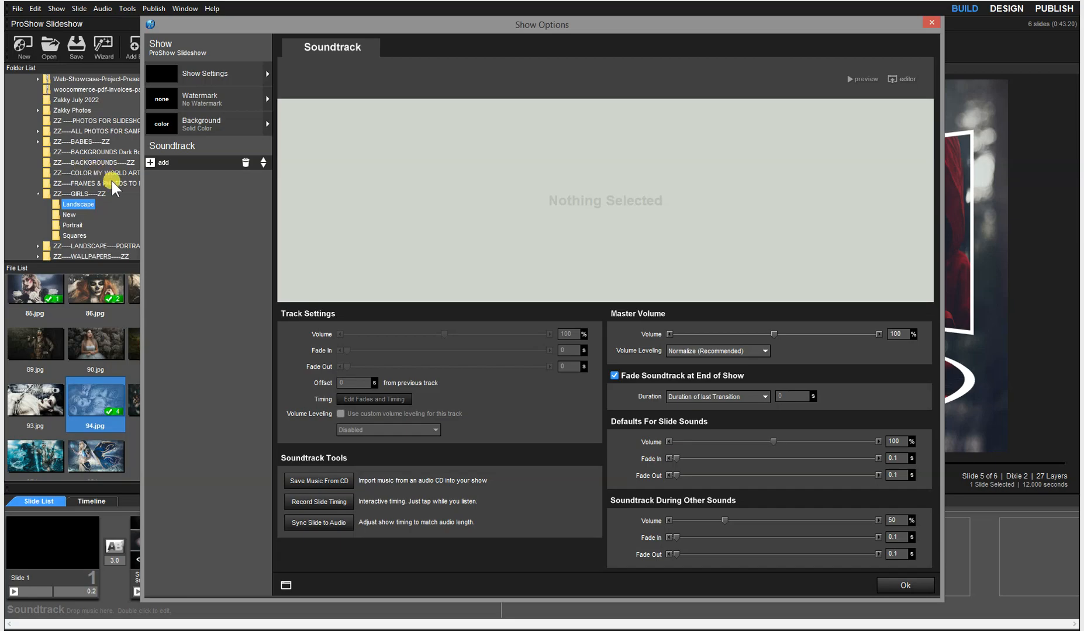
left_click(168, 163)
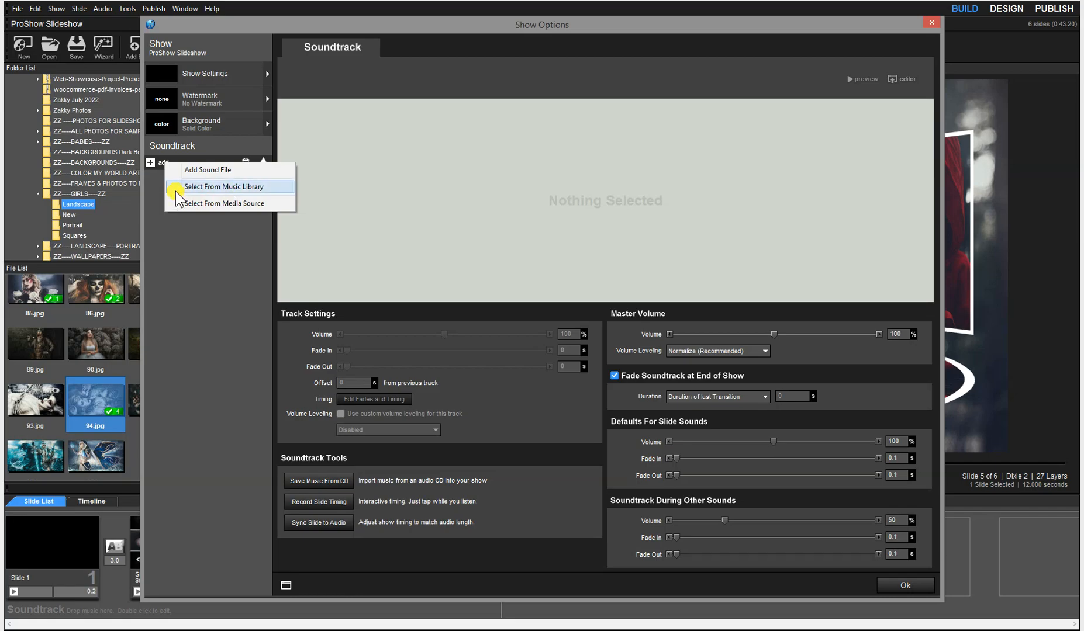
left_click(209, 171)
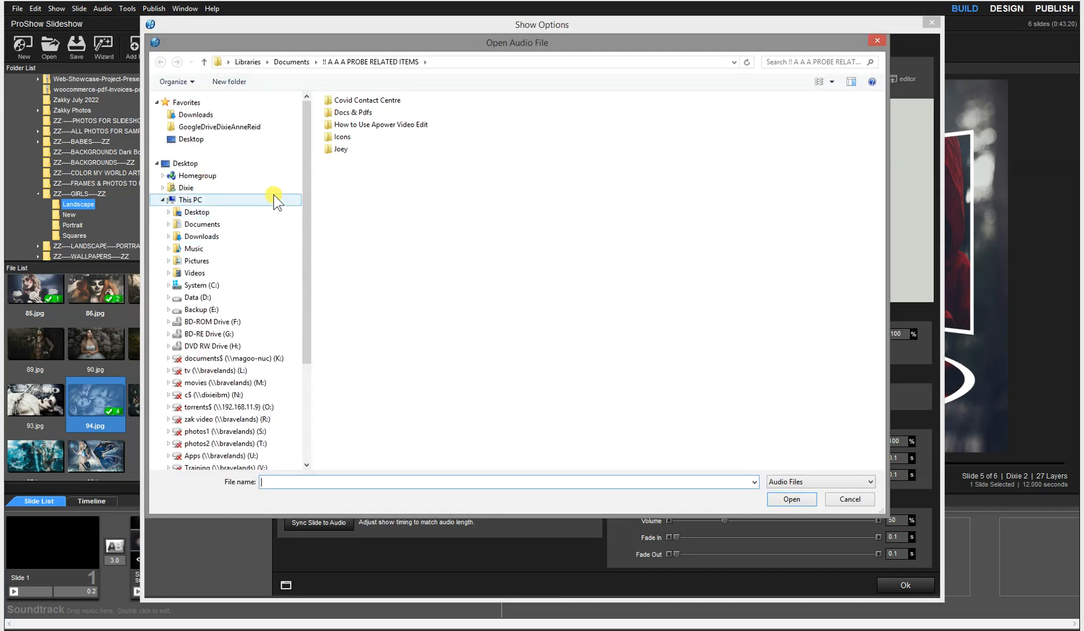
left_click(216, 226)
double_click(378, 113)
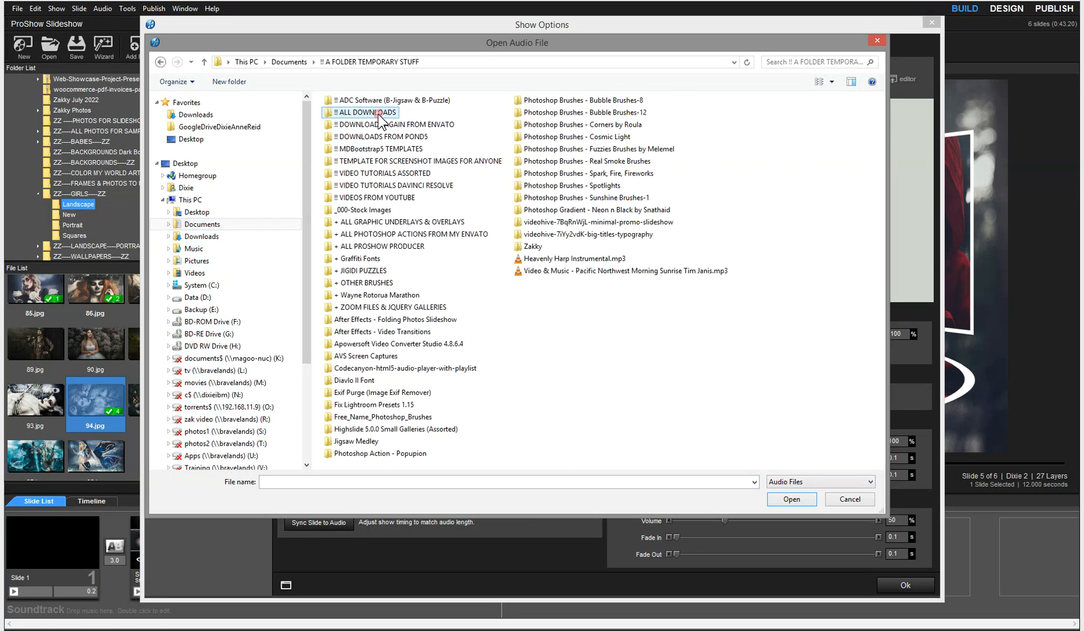
left_click(389, 251)
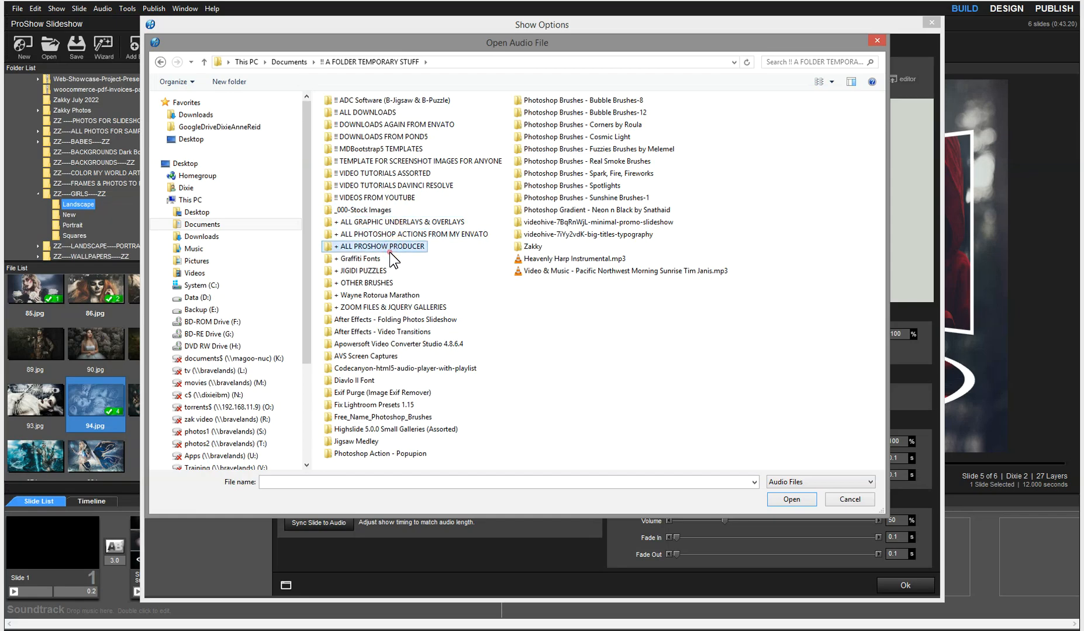
double_click(389, 252)
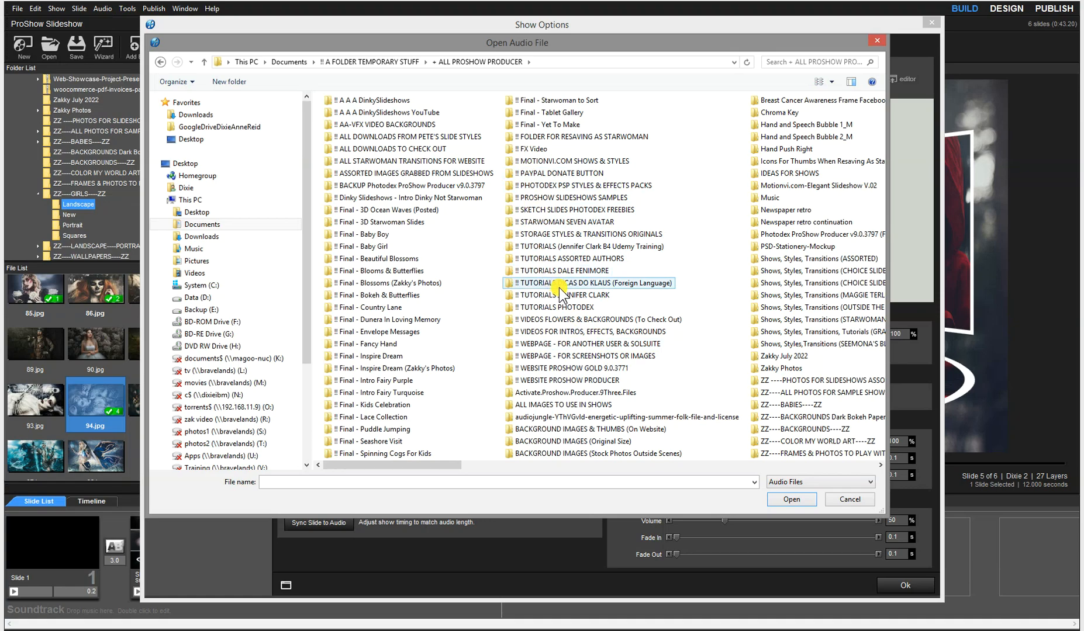
scroll(655, 202, "right", 1)
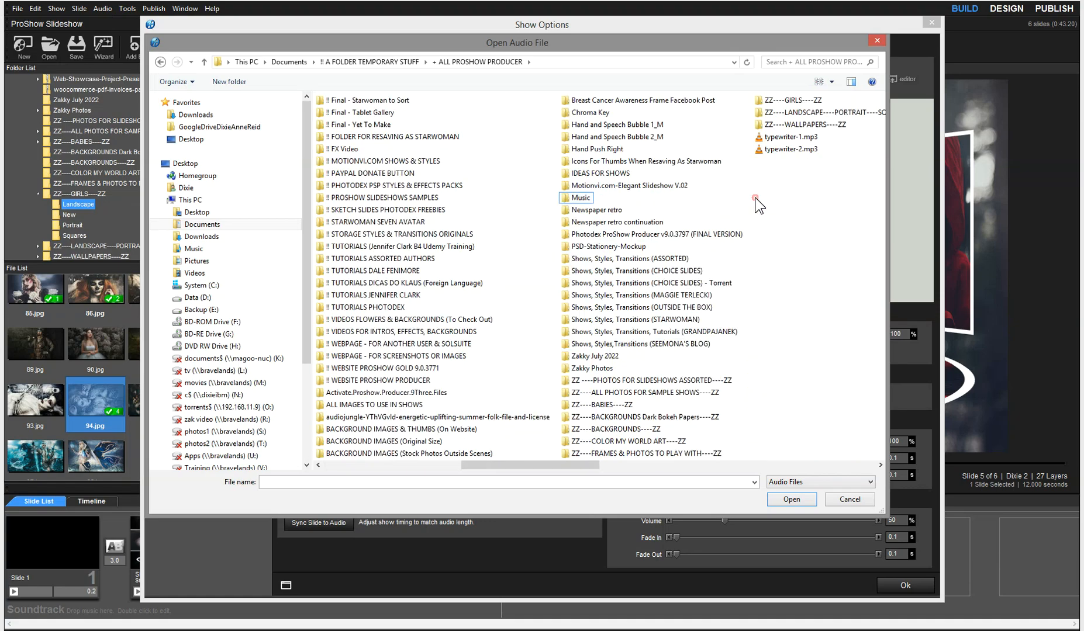
double_click(589, 199)
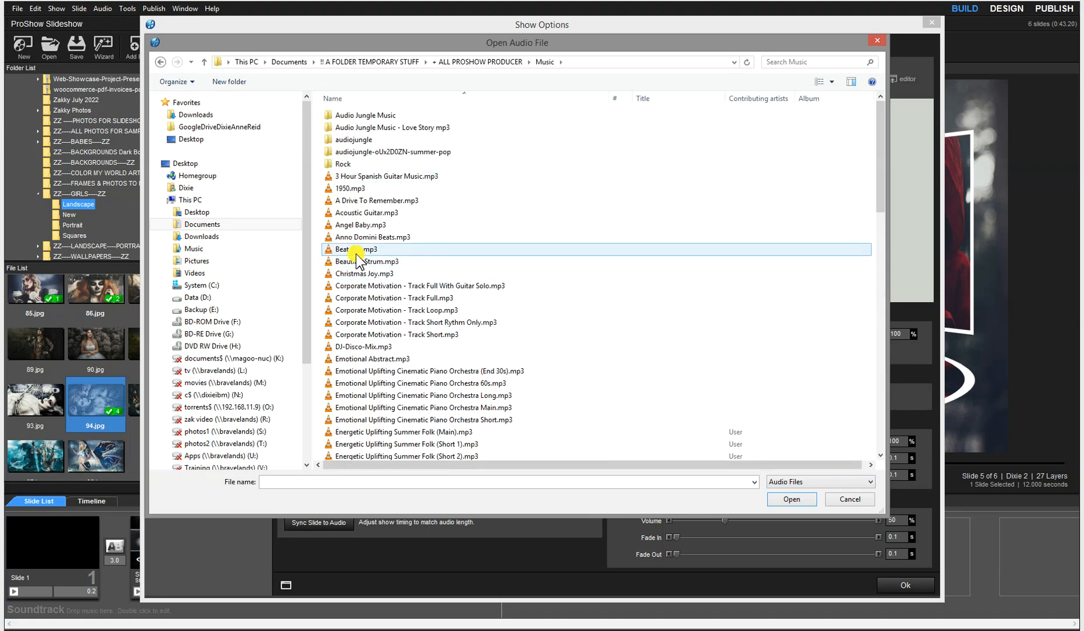
Step: Add Corporate Motivation - Track Full With Guitar Solo.mp3 as the show's soundtrack and accept the show options
left_click(368, 286)
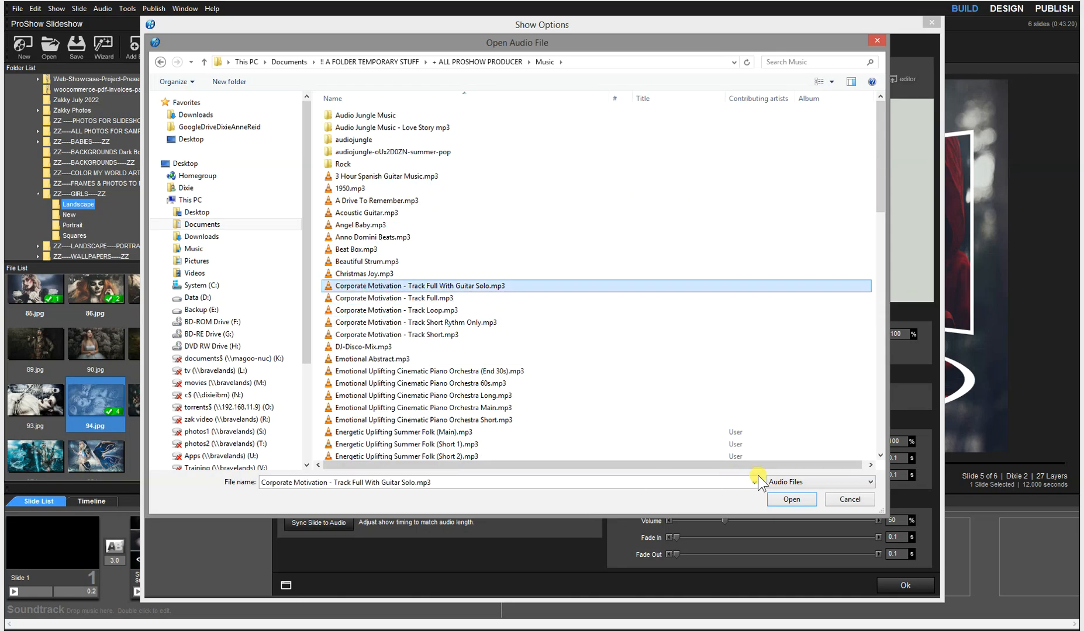
left_click(800, 500)
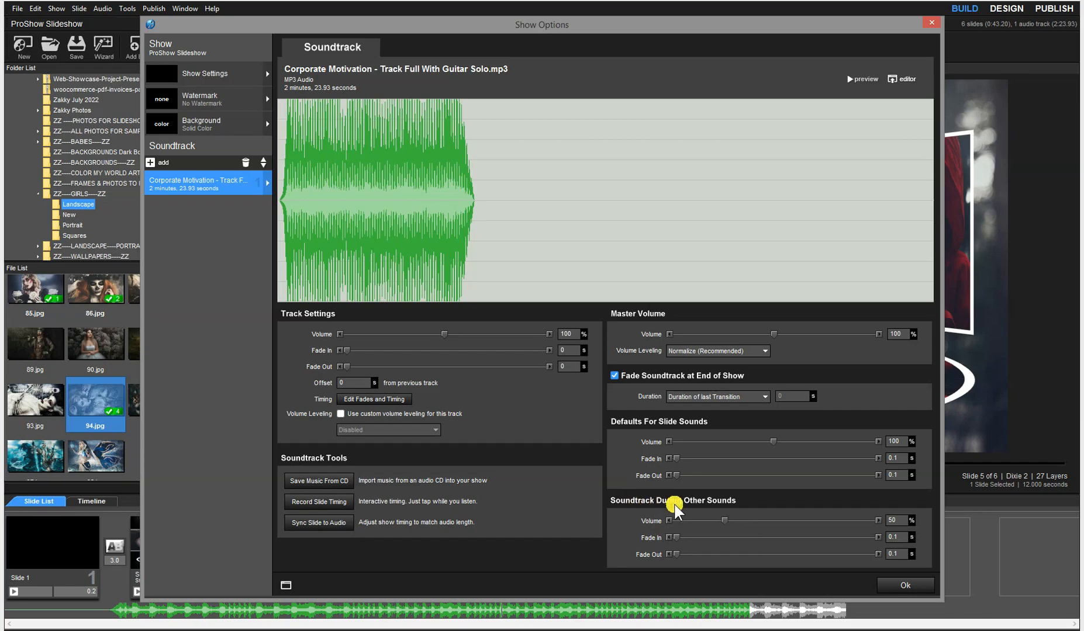
double_click(891, 520)
left_click(905, 584)
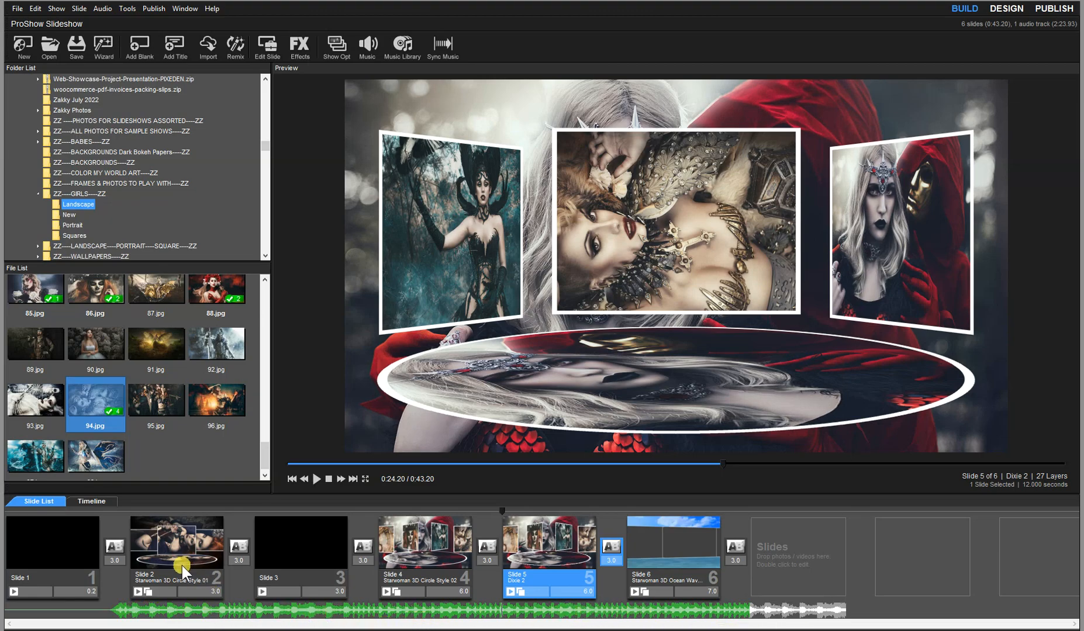
Step: Preview the show from the first slide with its soundtrack, and stop playback
left_click(286, 478)
left_click(316, 479)
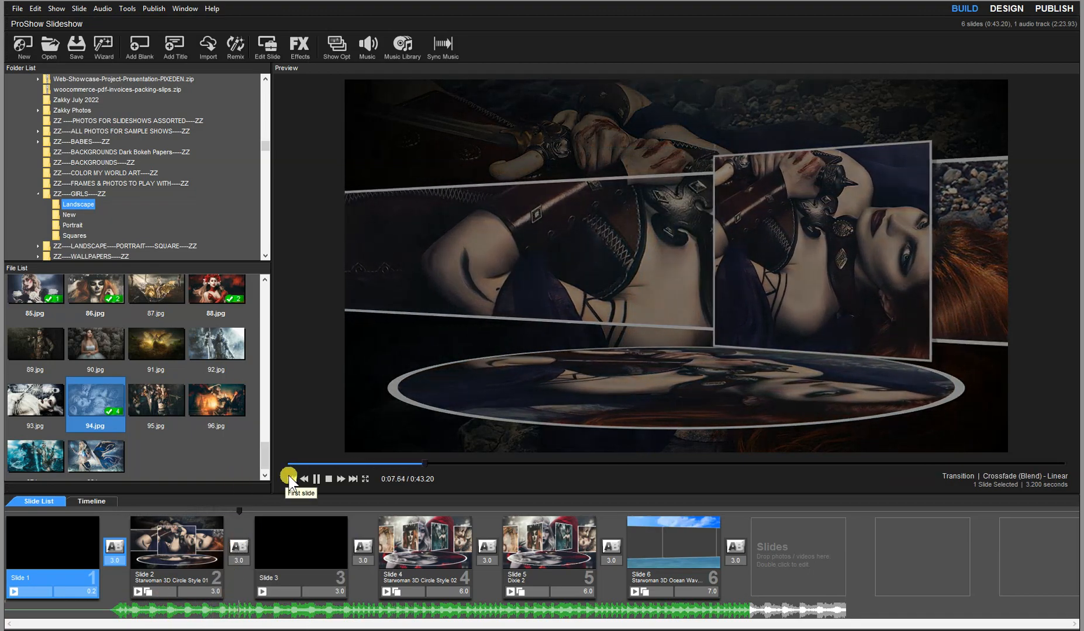
left_click(329, 476)
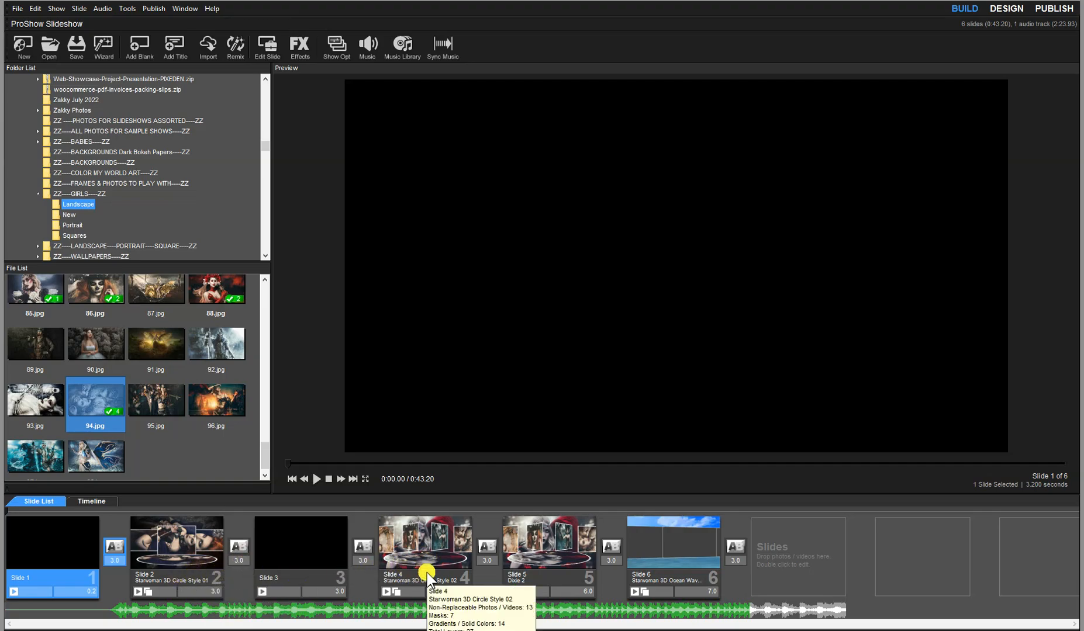
Step: Remove the Corporate Motivation soundtrack from the show
right_click(214, 606)
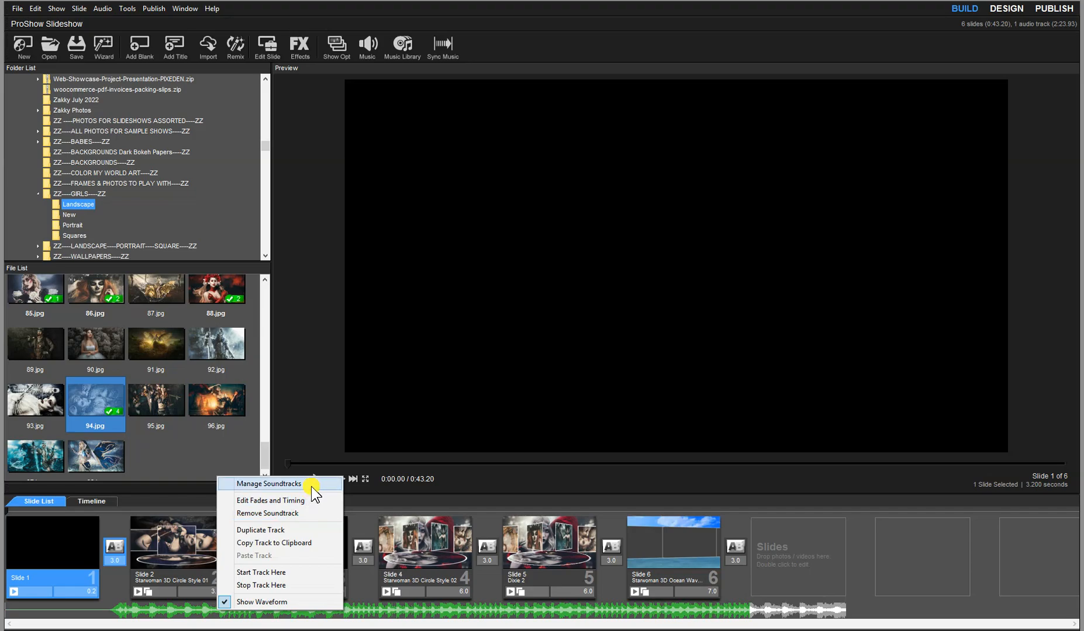
left_click(278, 510)
Step: Open the slide options of slide 2 to examine its layers, and close them
left_click(171, 575)
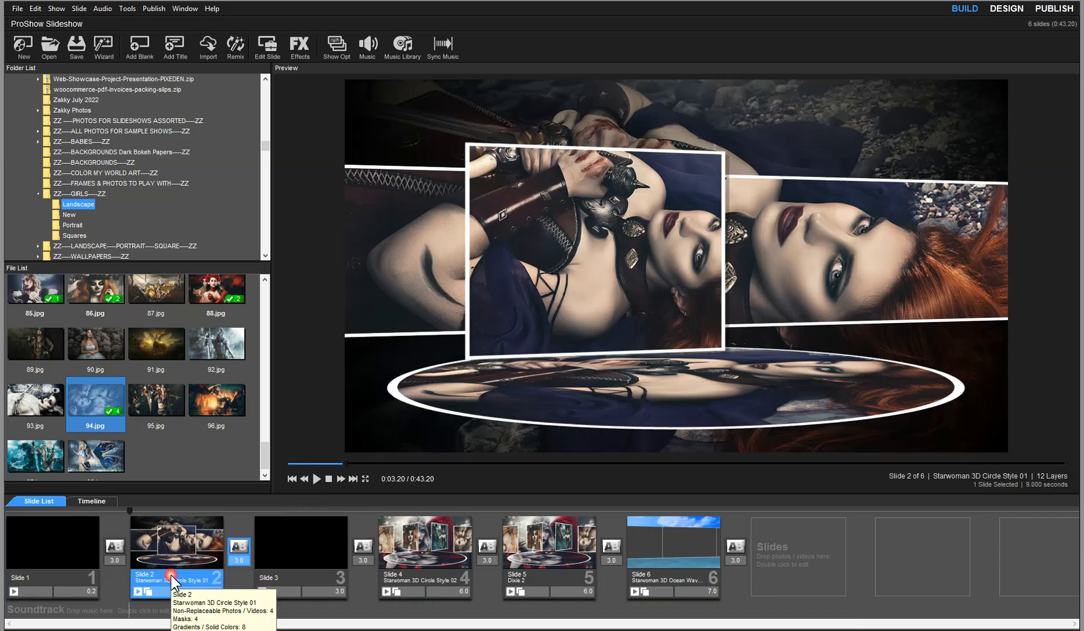
double_click(172, 574)
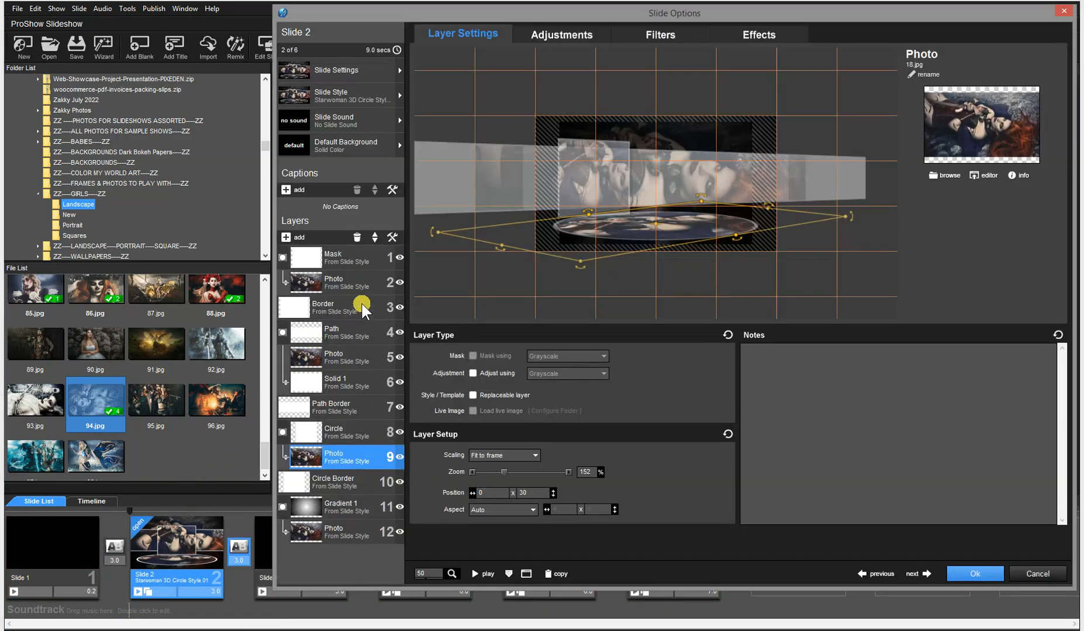
left_click(971, 573)
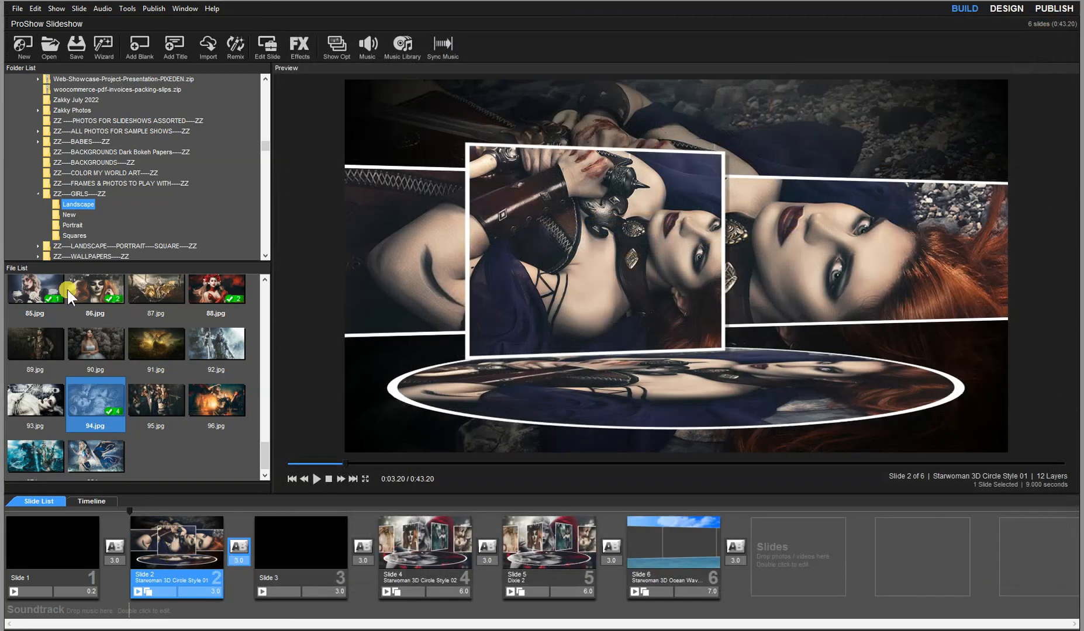
Step: Open the Create a Slide Style settings for slide 2 to review them, and cancel without saving a style
left_click(127, 8)
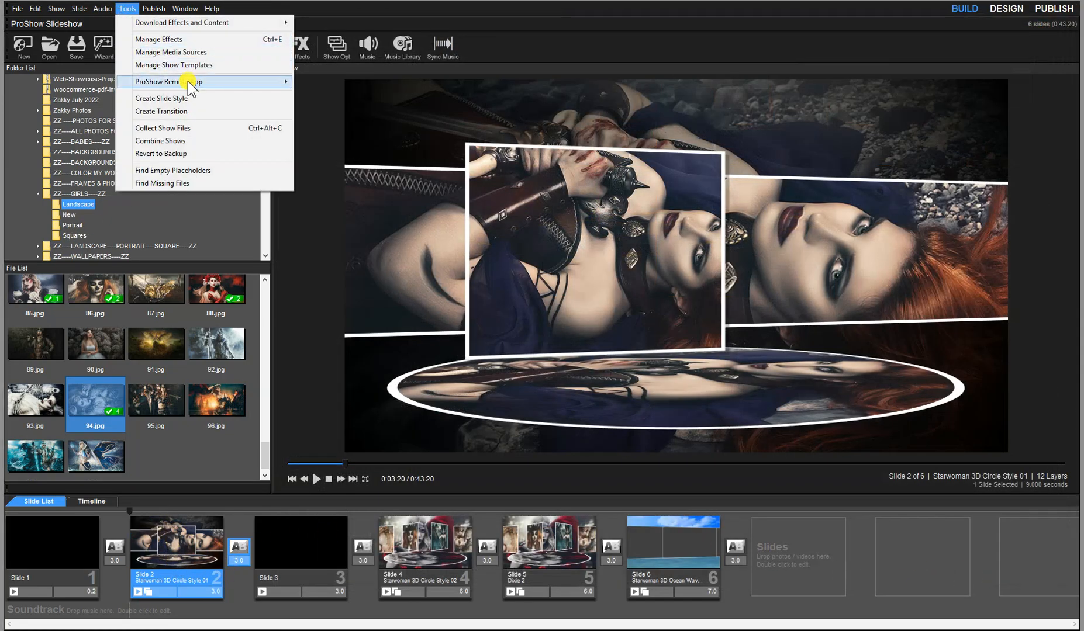
left_click(173, 99)
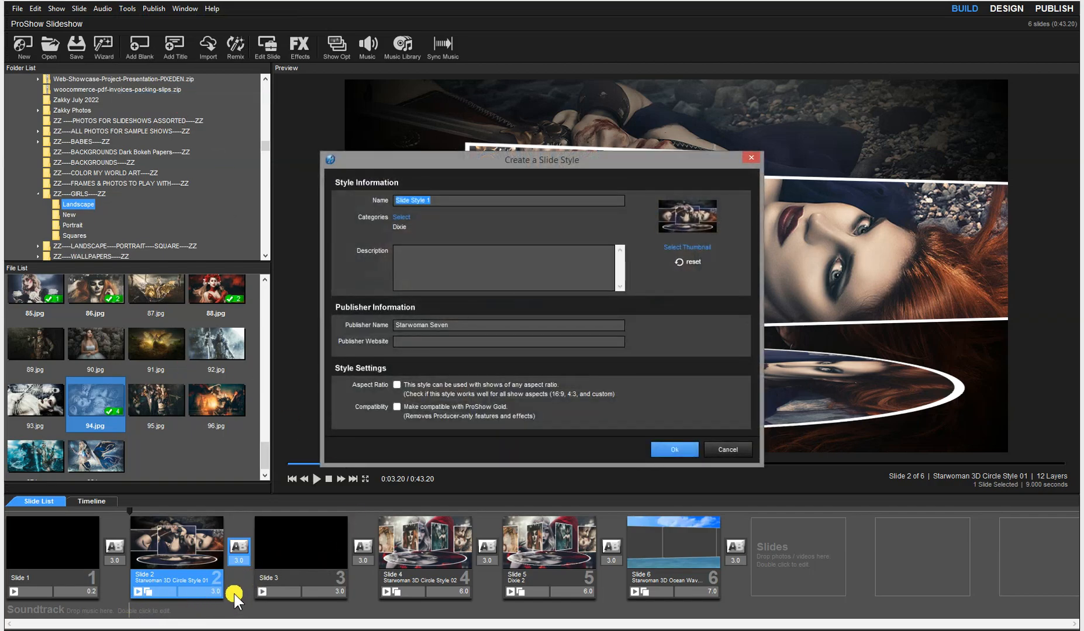
left_click(723, 450)
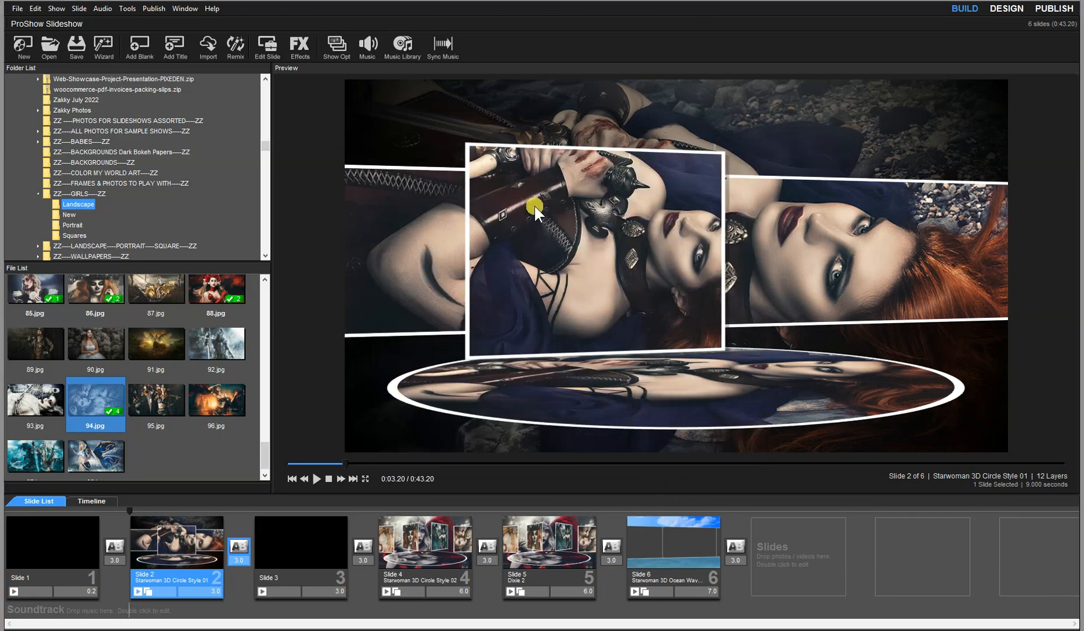